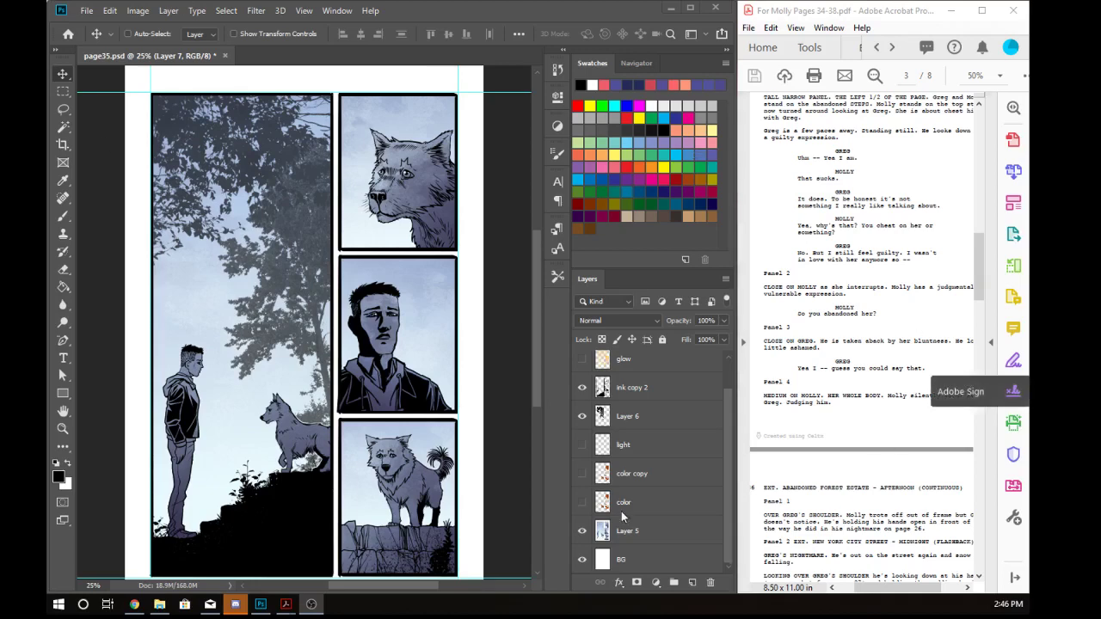
- Show the color copy, light, color and glow layers to display the fully colored comic page
left_click(582, 474)
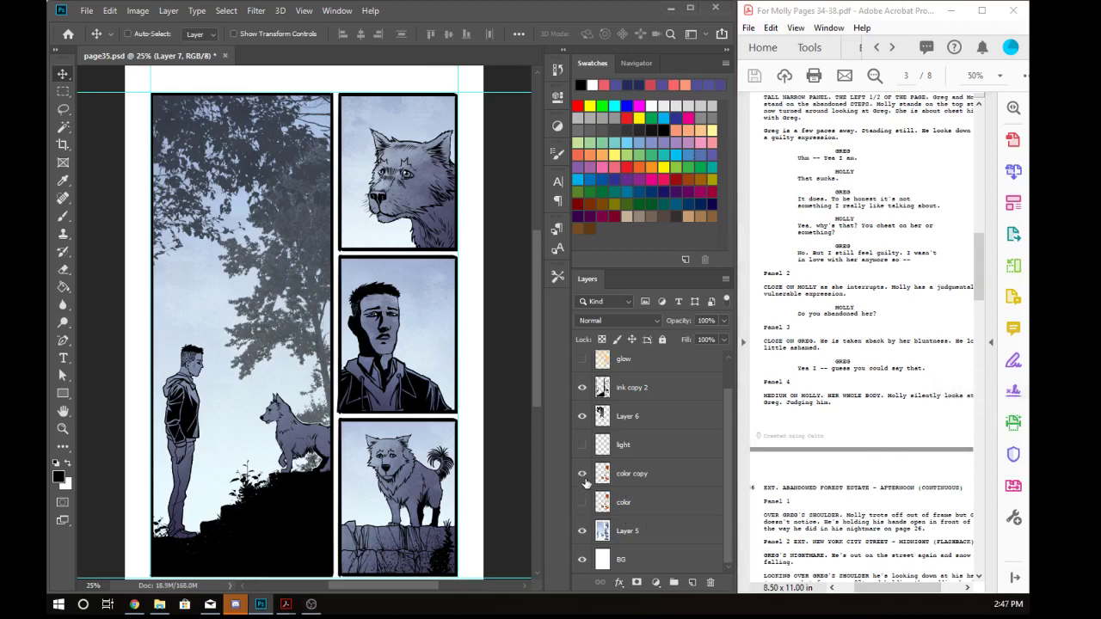
left_click(582, 445)
left_click(581, 501)
left_click(581, 359)
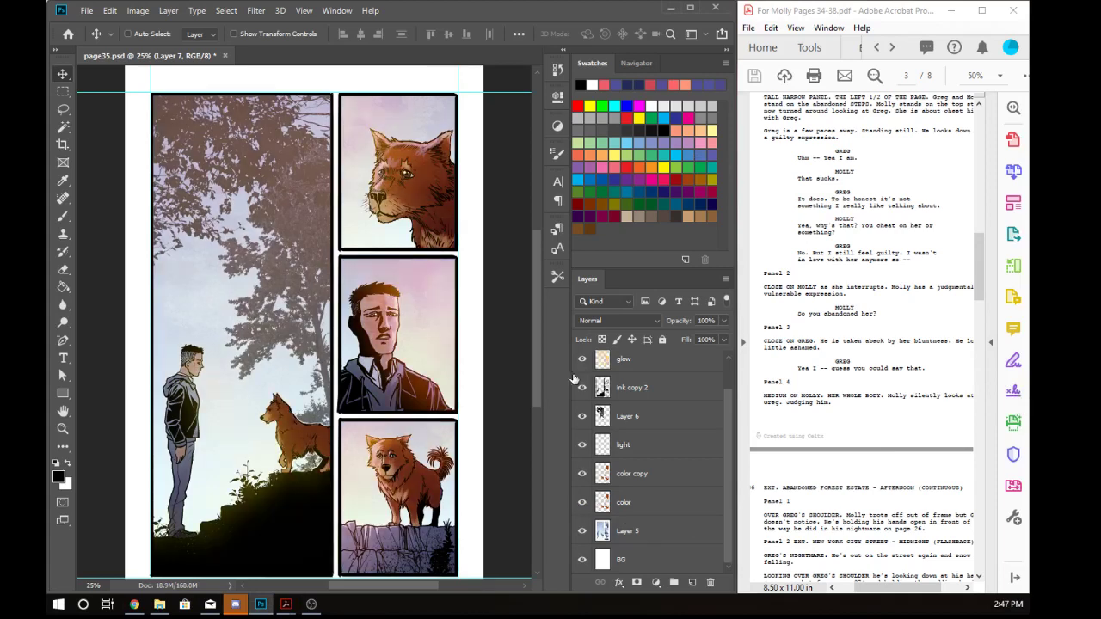
scroll(434, 355, "up", 1)
scroll(439, 356, "up", 1)
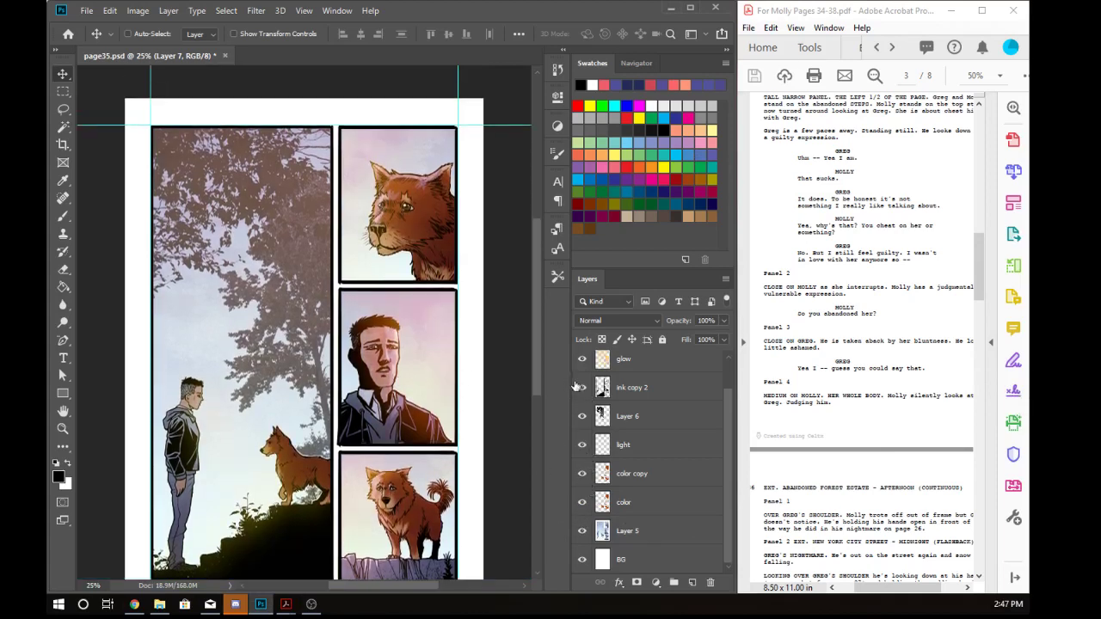
- Hide the glow, light, color copy, color and Layer 5 layers, and set the ink copy 2 layer's blend mode to Multiply
left_click(582, 360)
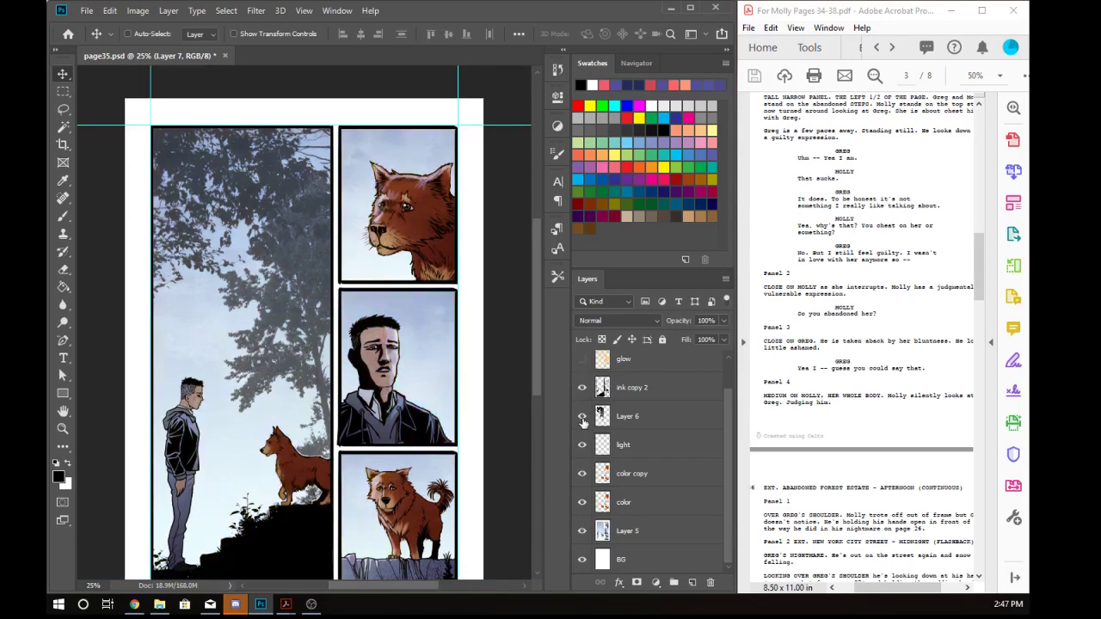
left_click_drag(581, 445, 581, 533)
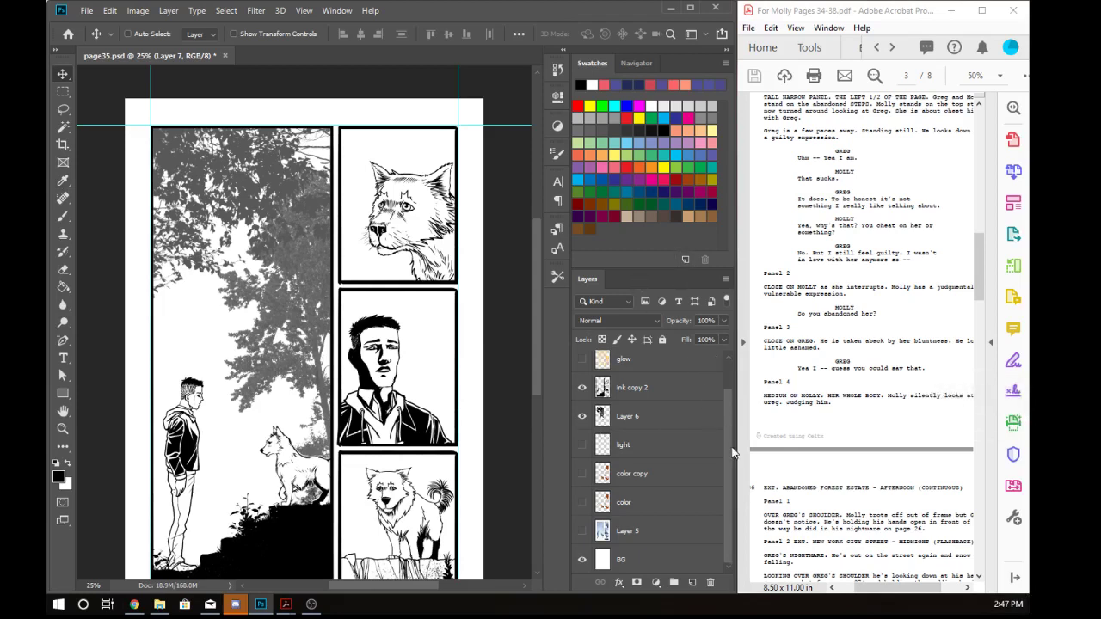
left_click(633, 563)
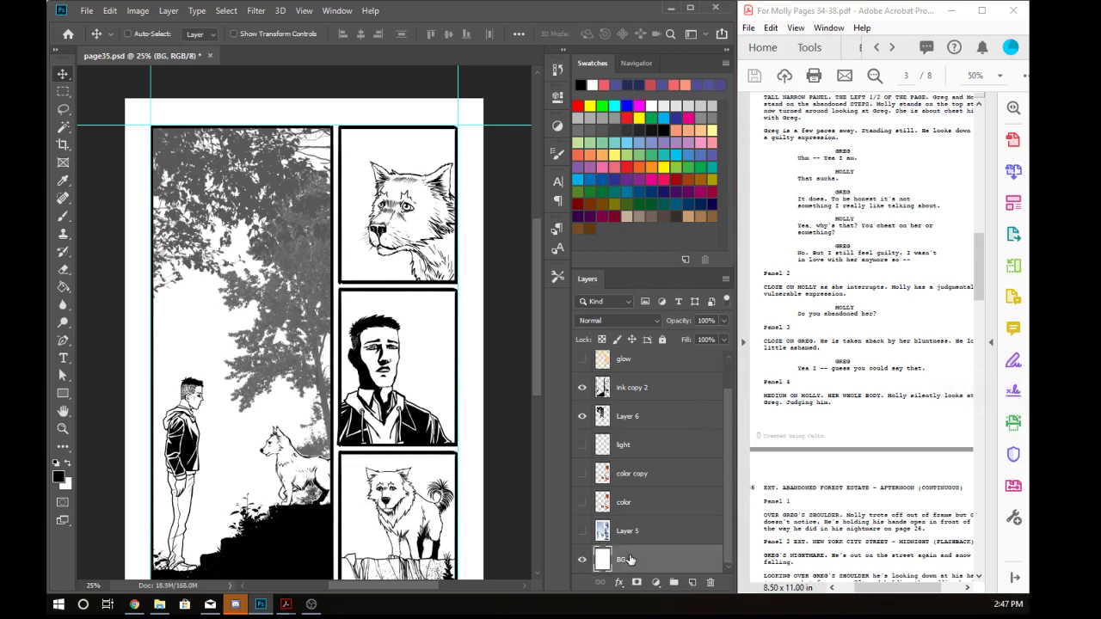
left_click(632, 389)
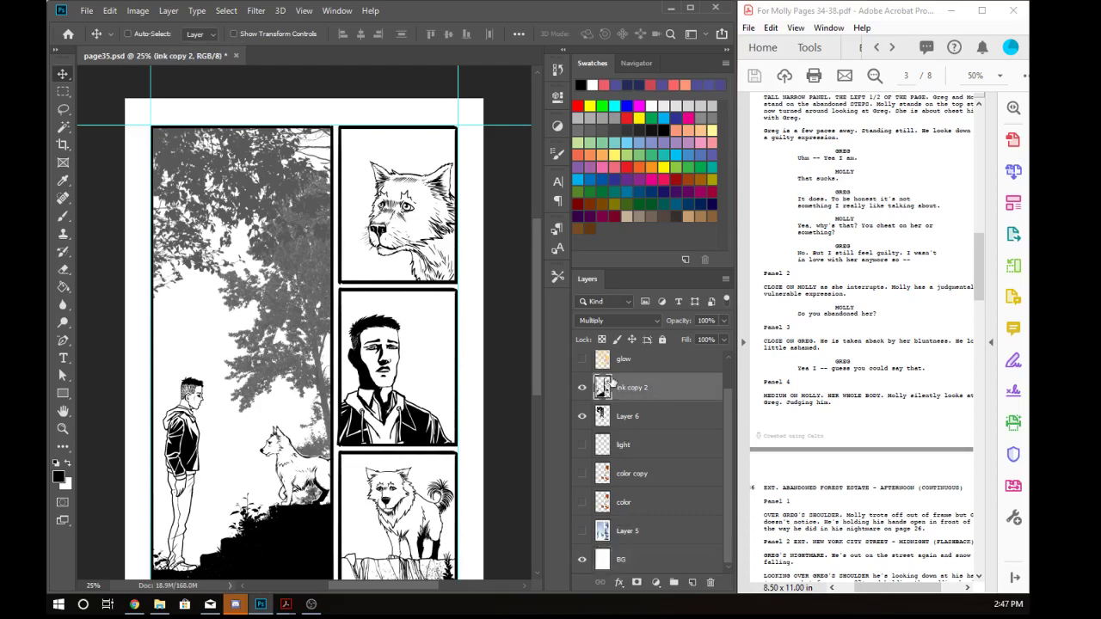
left_click(614, 320)
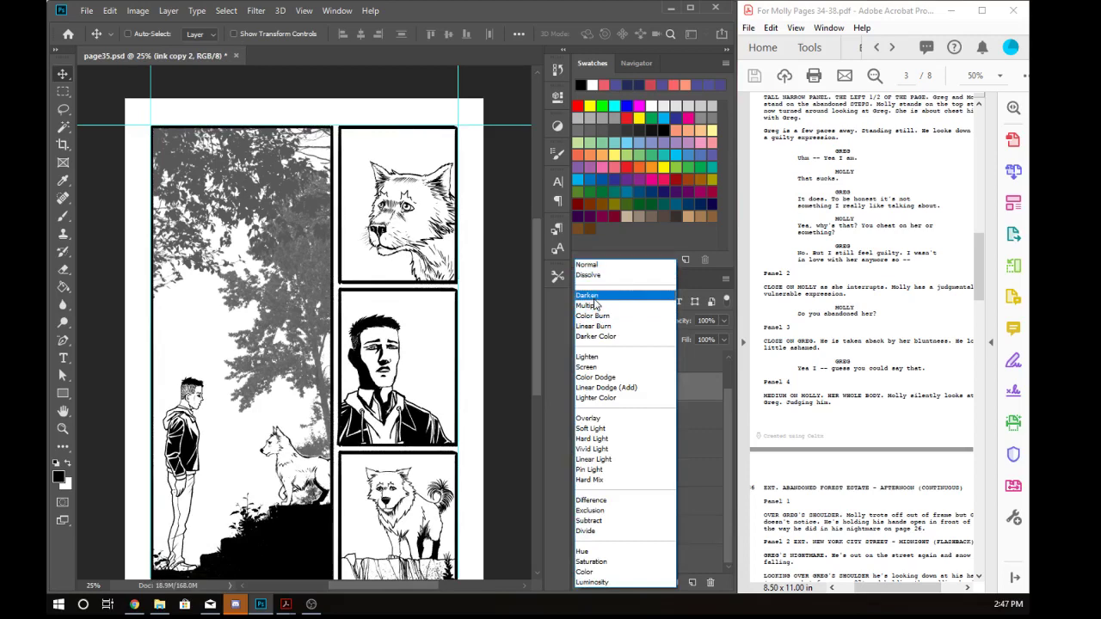
left_click(590, 306)
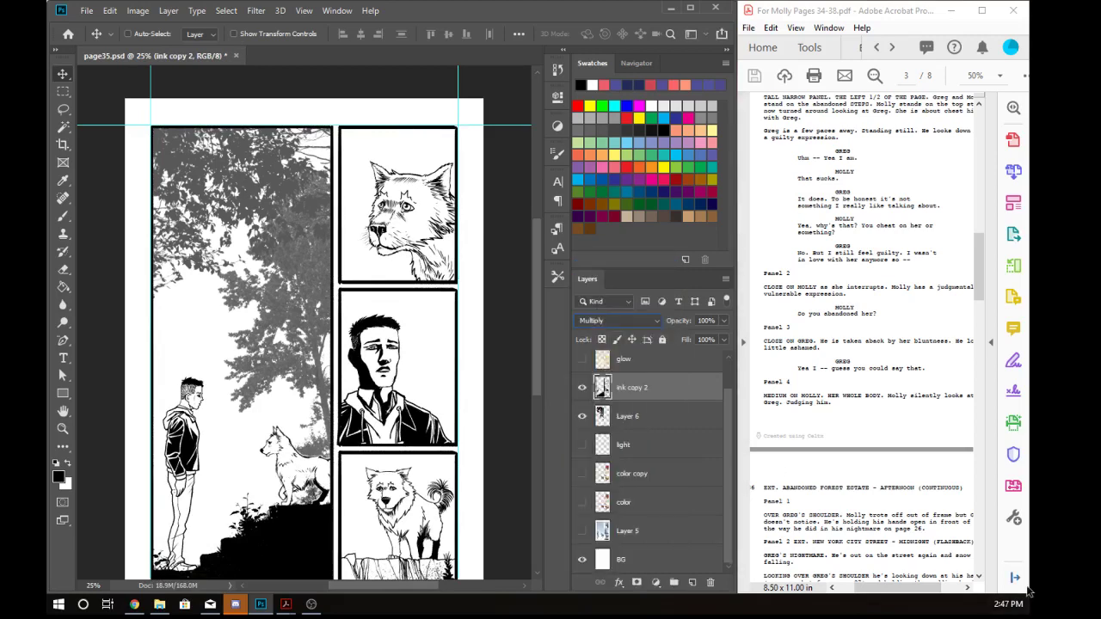
- Show Layer 5 and the color, color copy, light and glow layers again beneath and above the inks
left_click(582, 530)
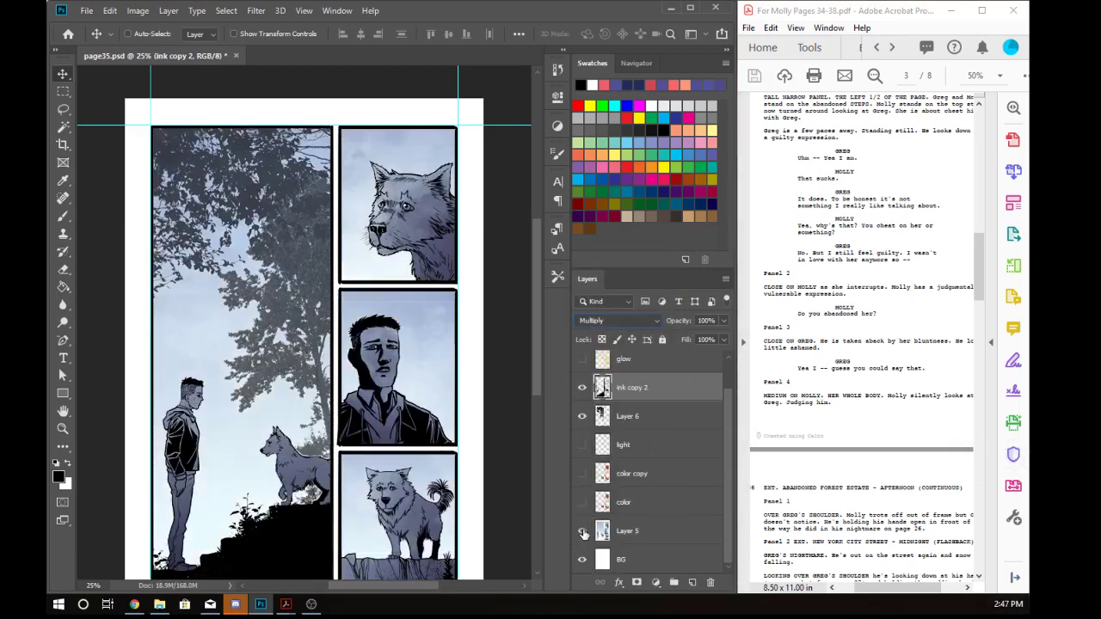
left_click(582, 502)
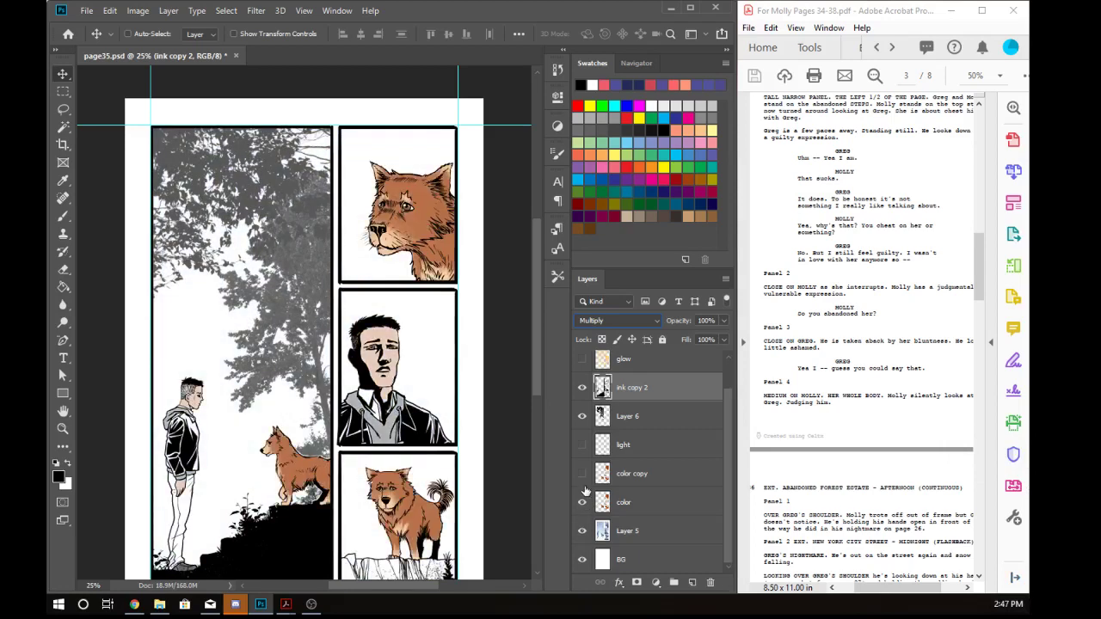
left_click(582, 473)
left_click(582, 444)
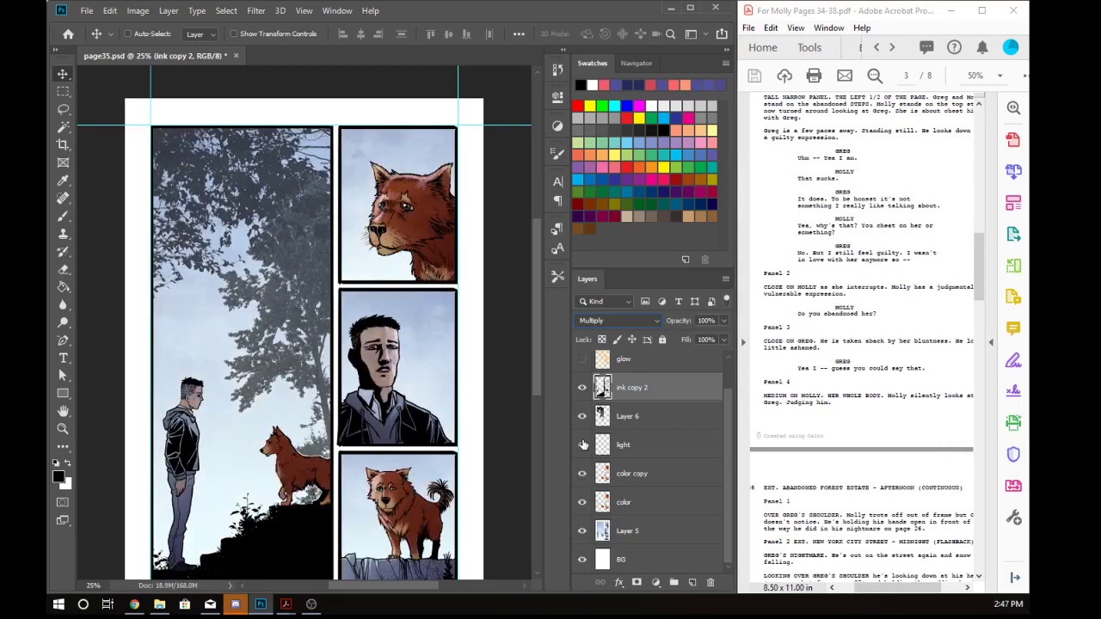
left_click(582, 359)
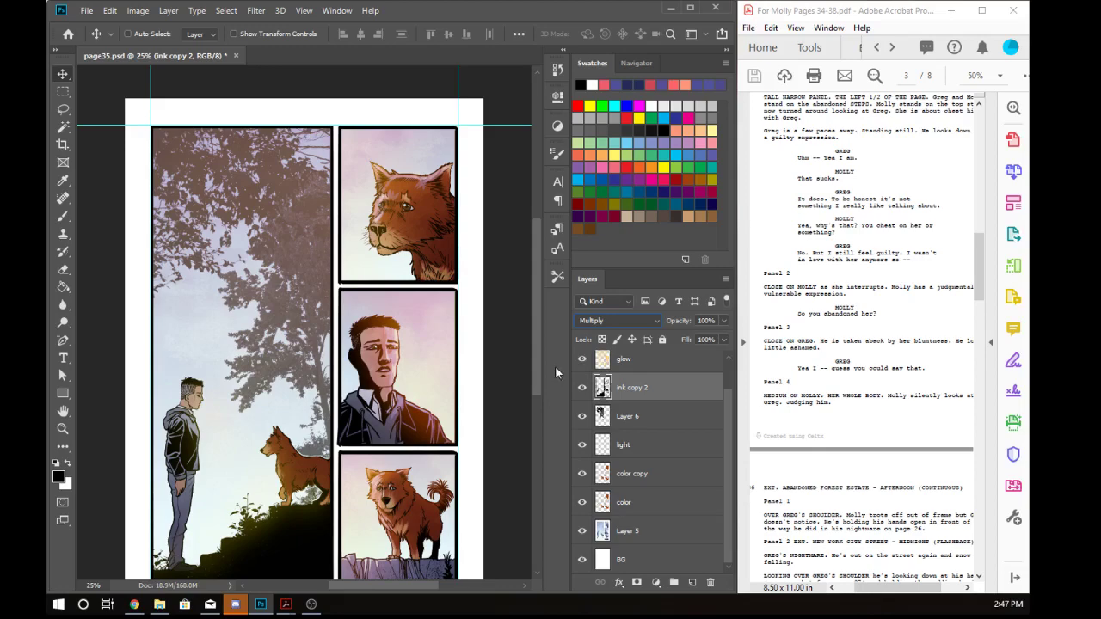
- Examine the glow layer's effect on the ink lines of the man's face in the middle panel, comparing it on and off
left_click(405, 343, "ctrl")
left_click(405, 343, "ctrl")
left_click(405, 343, "ctrl")
left_click(405, 344, "ctrl")
left_click(405, 344, "ctrl")
left_click(405, 343, "ctrl")
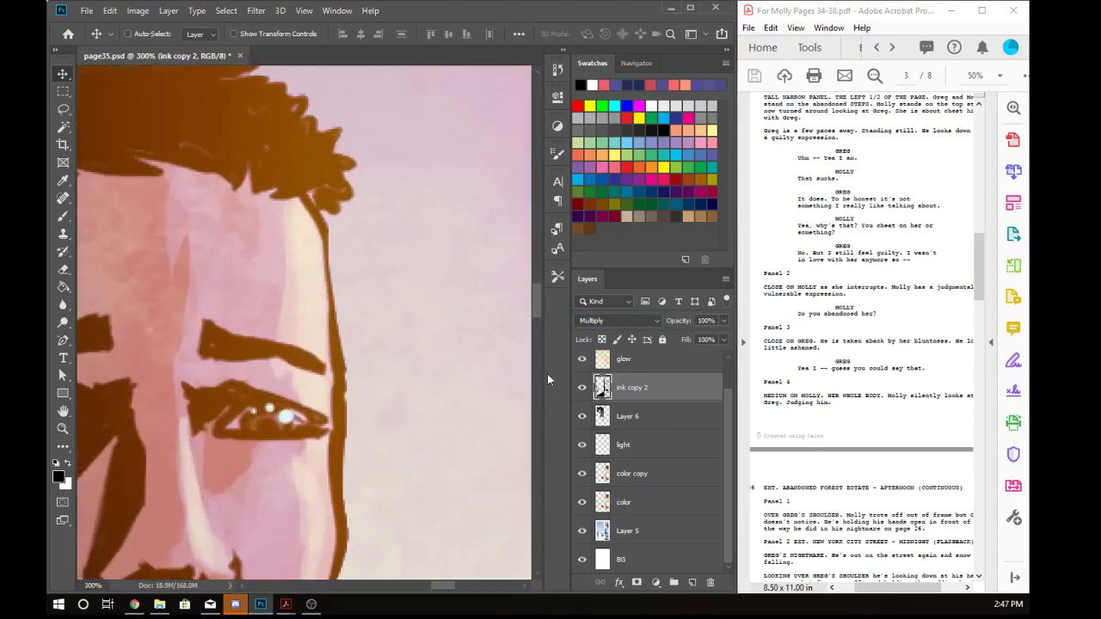
left_click(581, 358)
left_click(581, 358)
key("ctrl+minus")
key("ctrl+minus")
key("ctrl+minus")
key("ctrl+minus")
key("ctrl+minus")
key("ctrl+minus")
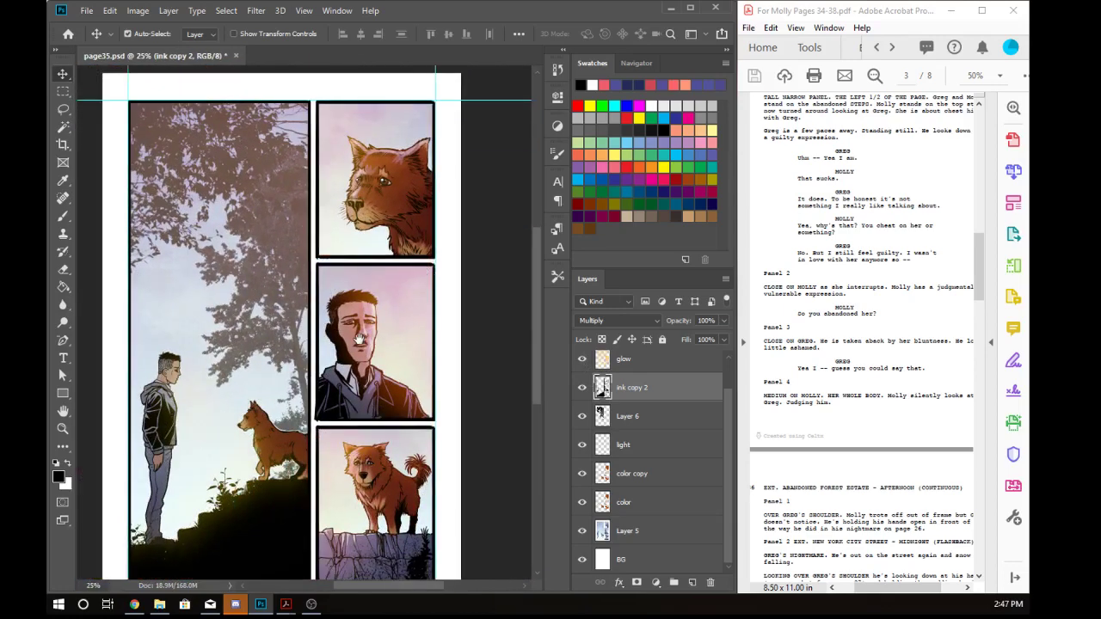
left_click_drag(361, 338, 393, 316)
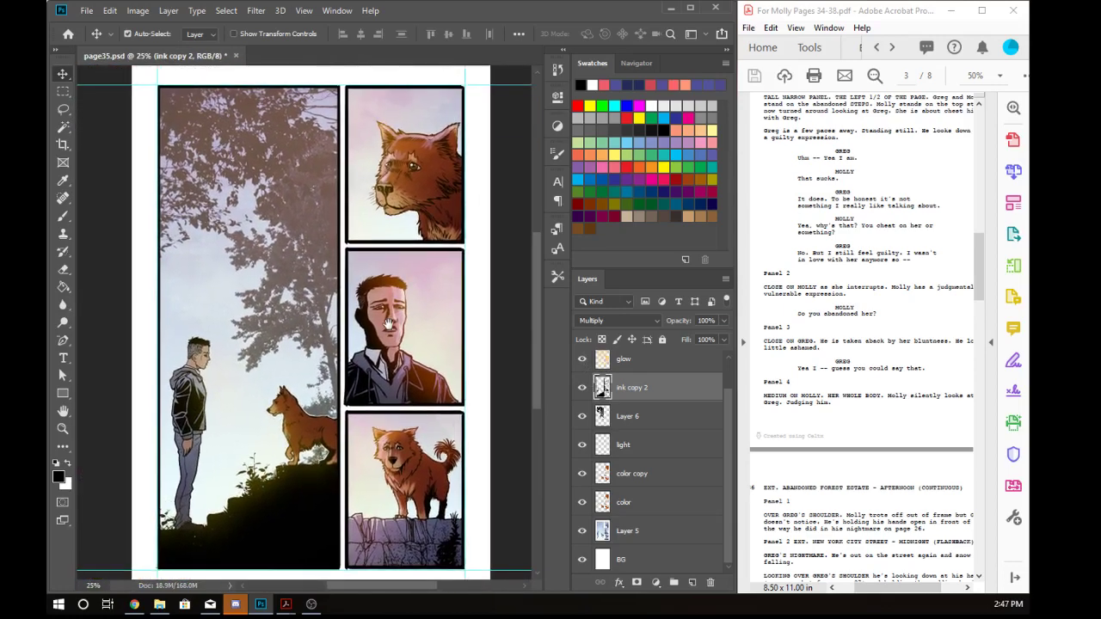
- Hide the glow layer and select Layer 7 at the top of the layer stack
left_click(581, 367)
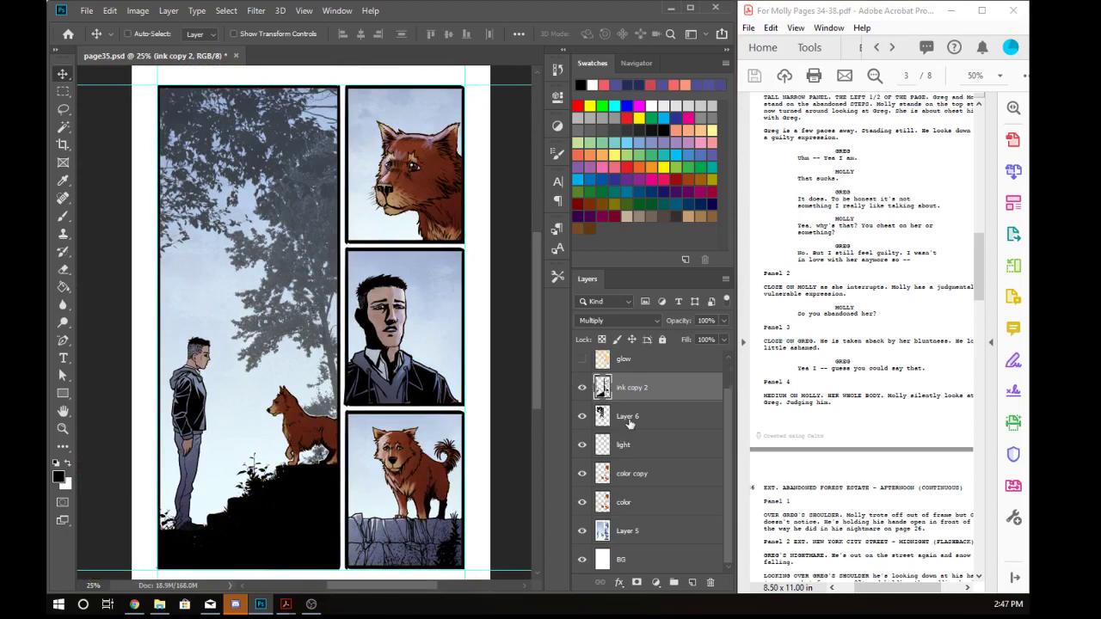
scroll(632, 425, "up", 2)
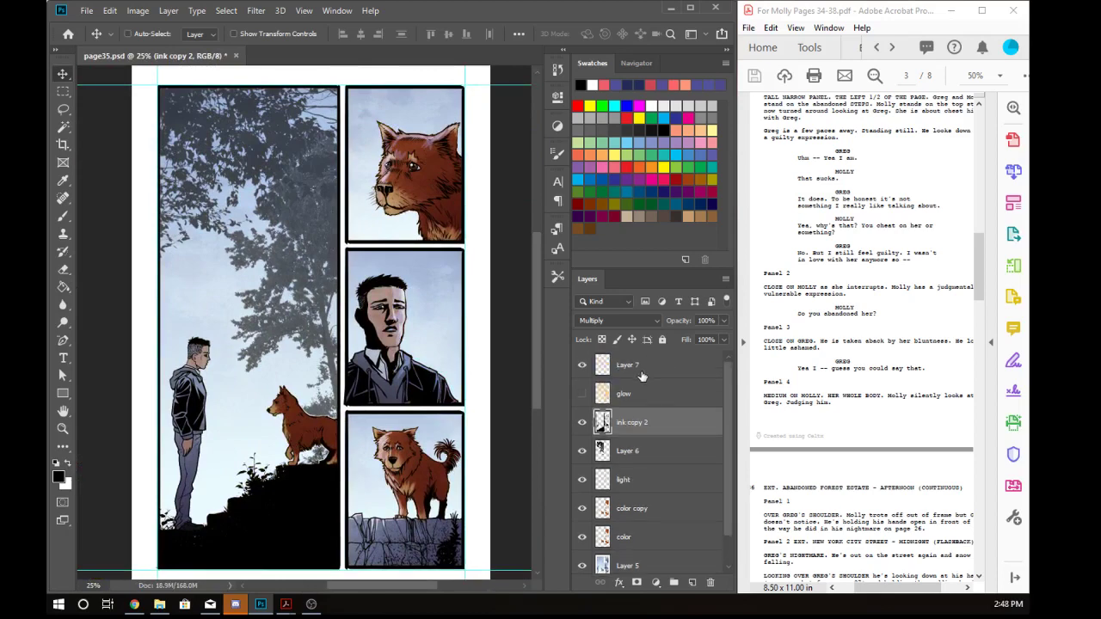
left_click(638, 368)
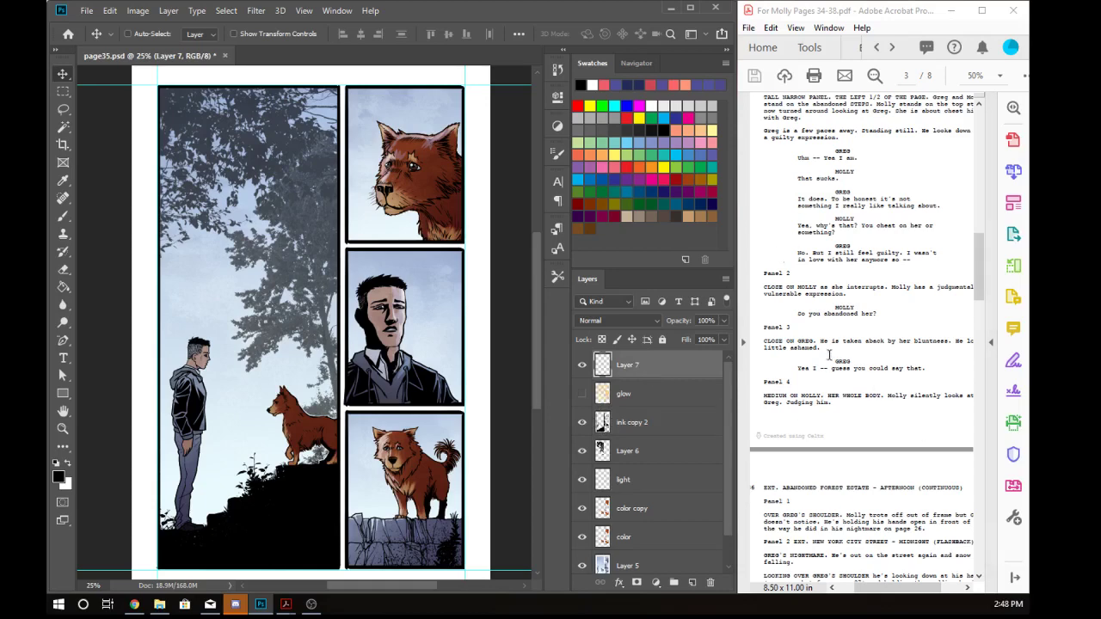
- Copy the dialogue line "Uhm -- Yea I am." from the script PDF and return to the comic page in Photoshop
left_click_drag(796, 158, 857, 160)
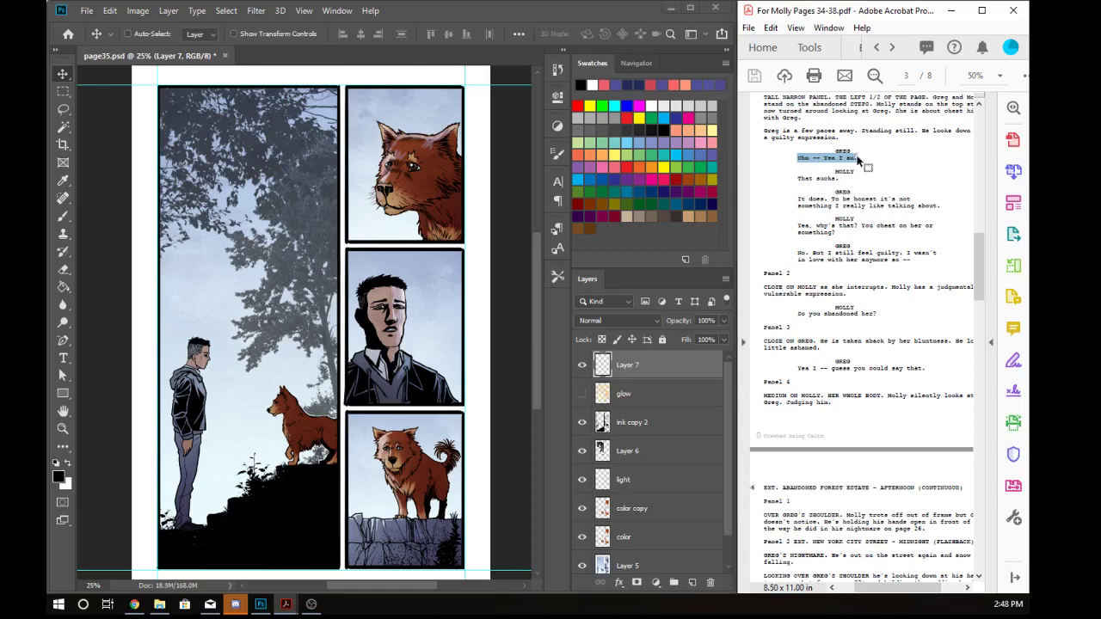
key("ctrl+c")
left_click(256, 123)
left_click_drag(254, 123, 228, 193)
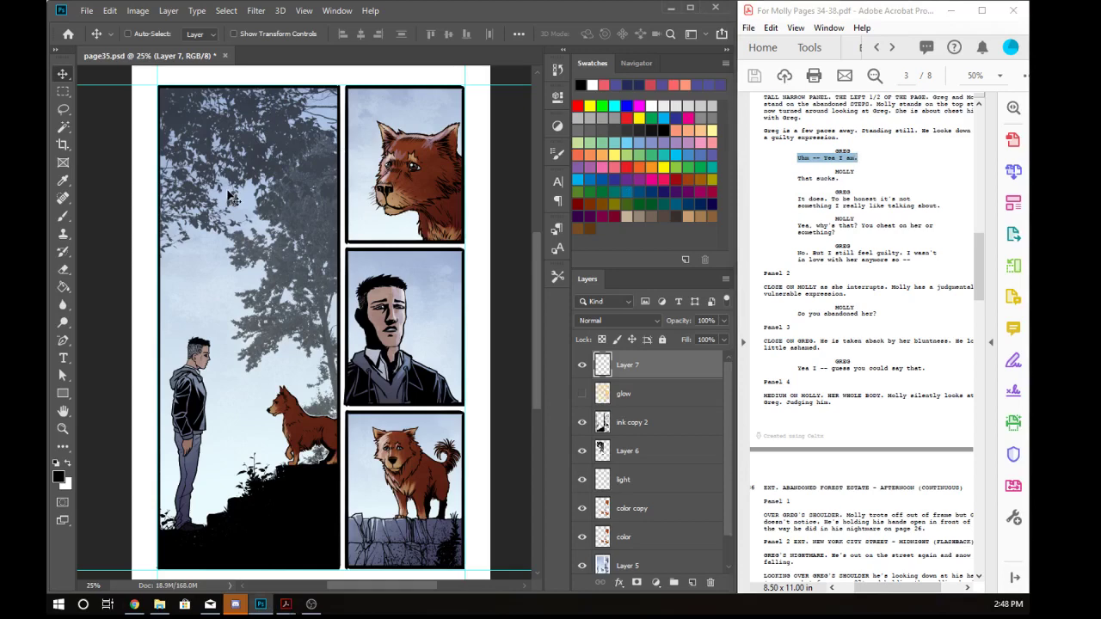
key("t")
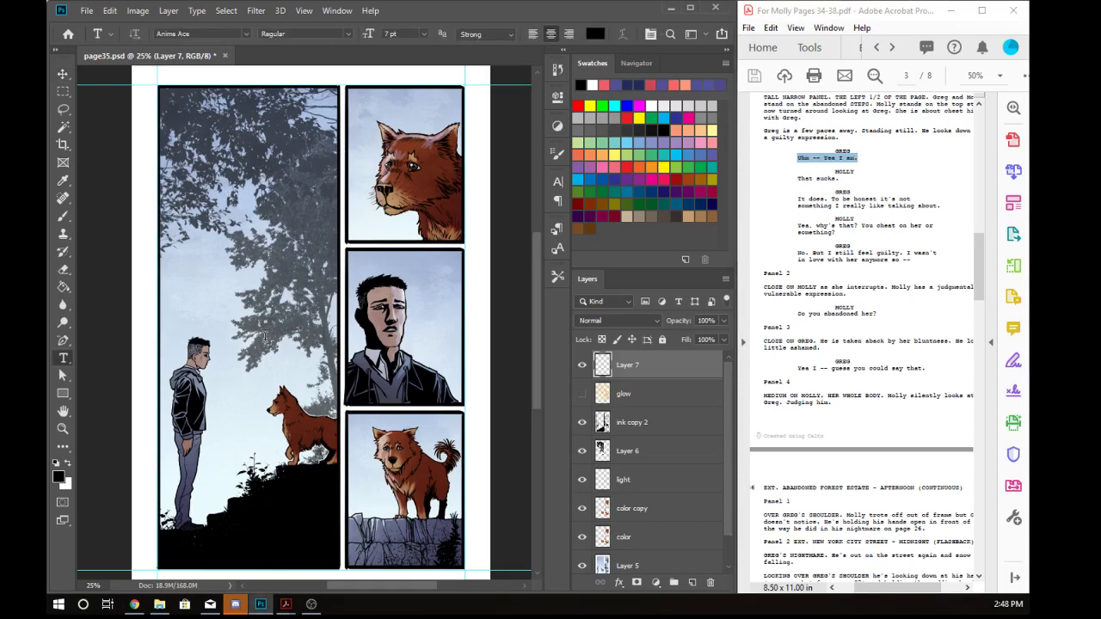
left_click_drag(227, 170, 260, 224)
left_click(63, 74)
scroll(250, 168, "up", 3)
key("t")
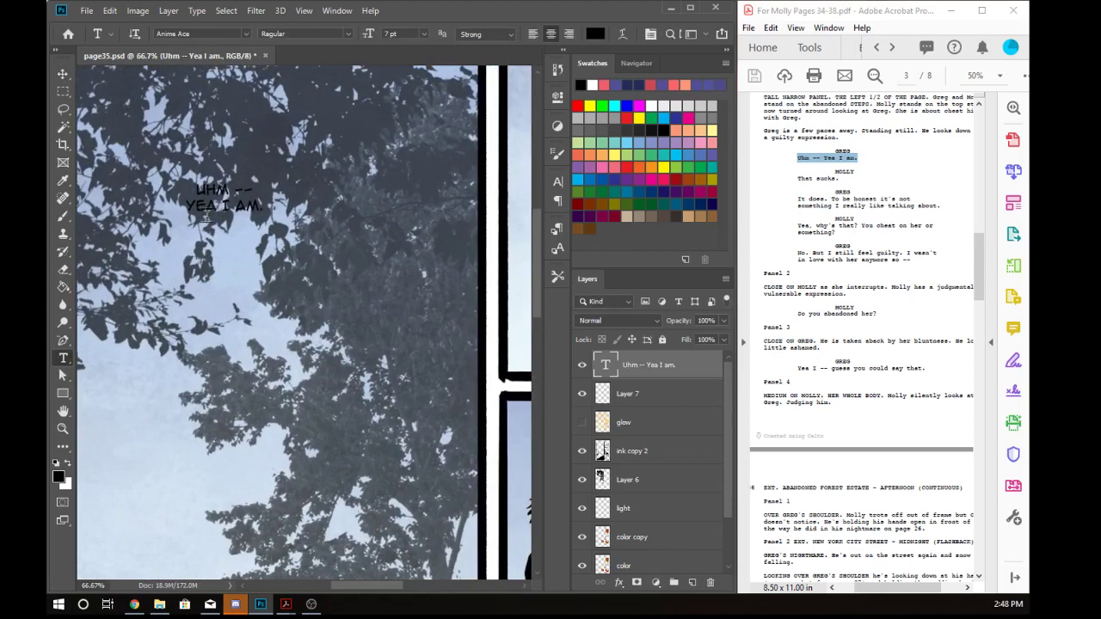
key("Delete")
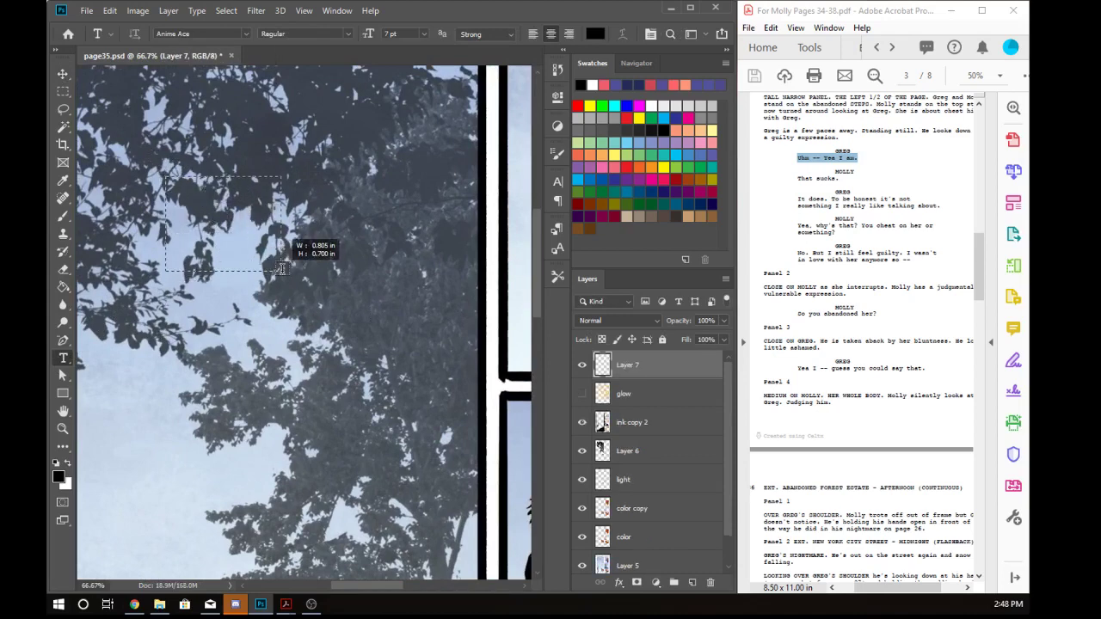
- Paste "Uhm -- Yea I am." into a text box over the tall panel's foliage and resize the box to about 0.545 by 0.805 in
key("ctrl+v")
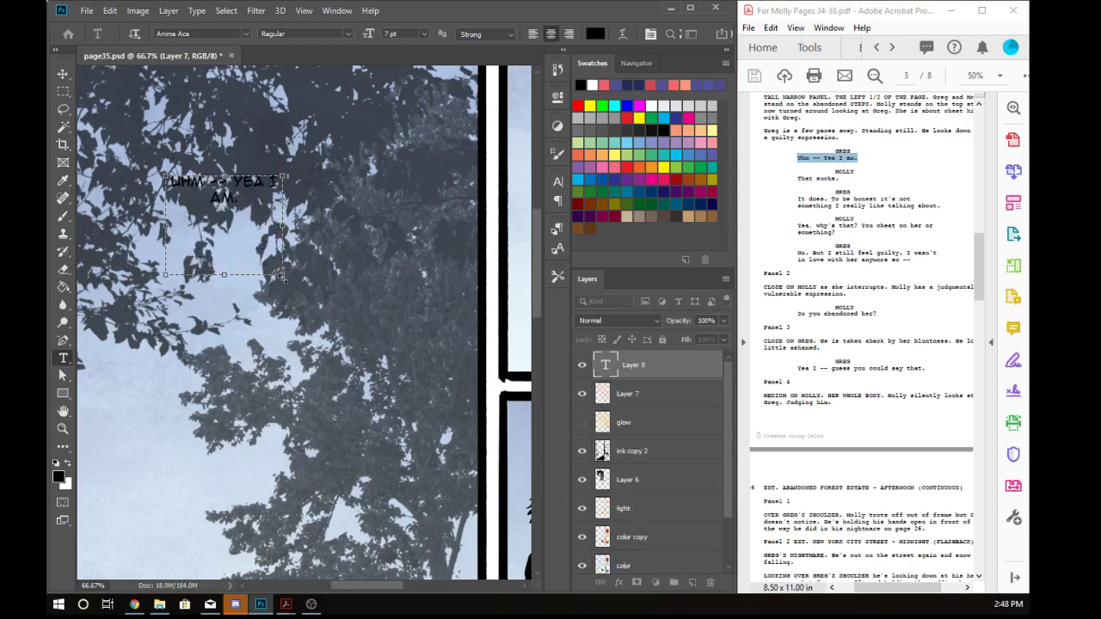
left_click_drag(283, 276, 240, 289)
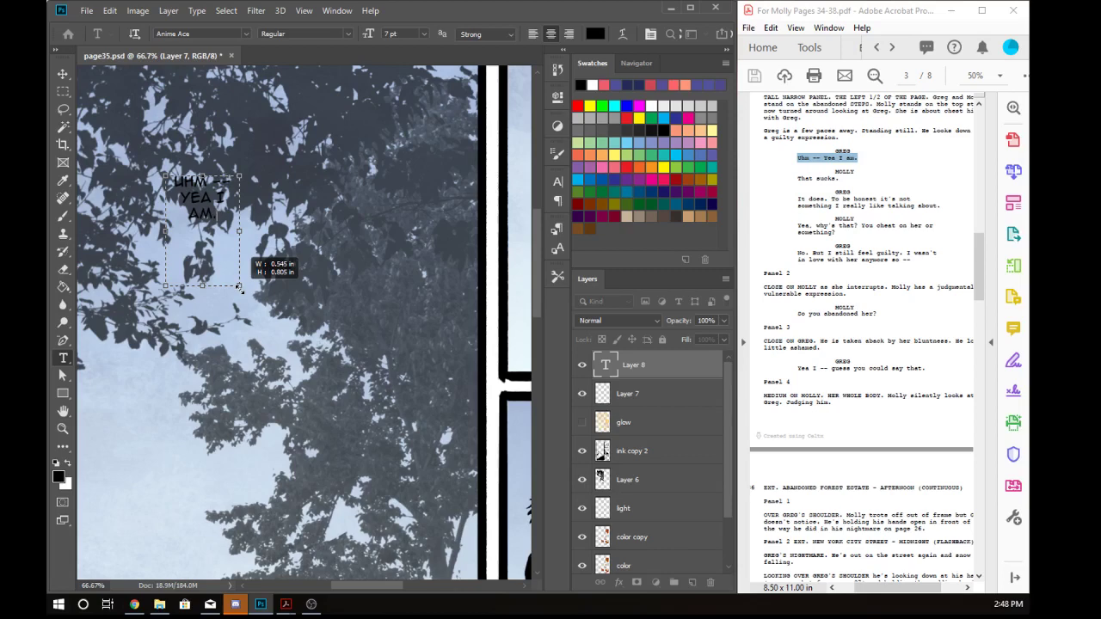
left_click(65, 73)
- Position the "Uhm -- Yea I am." text in the sky gap between the leaves above the standing man
scroll(107, 272, "down", 1)
left_click_drag(218, 270, 374, 343)
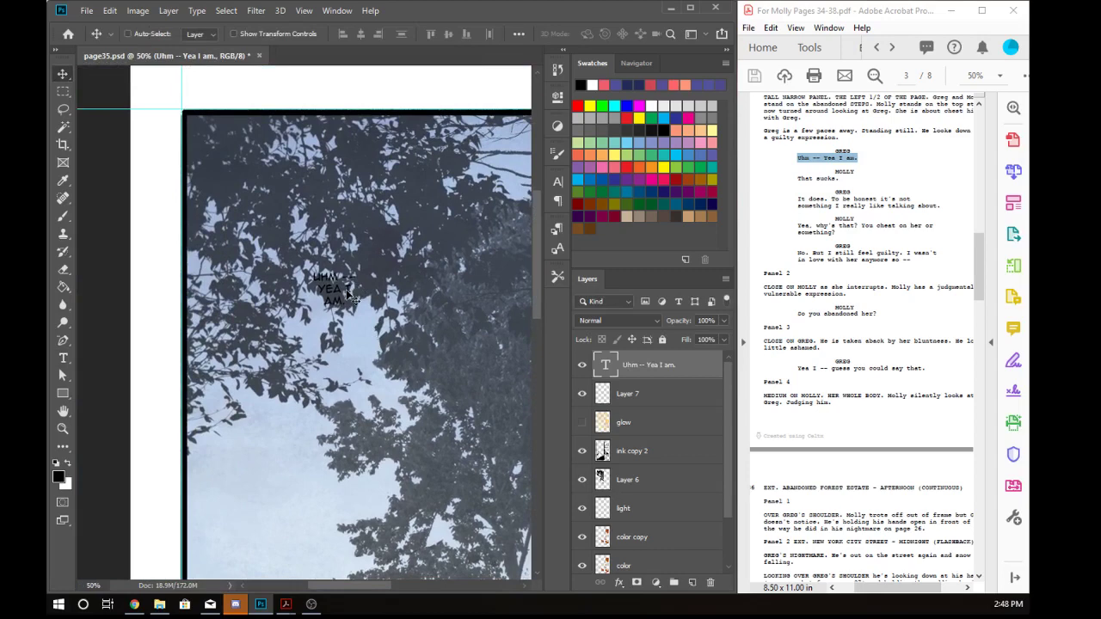
left_click_drag(347, 293, 353, 324)
left_click_drag(449, 424, 349, 301)
mouse_move(242, 211)
left_mouse_down()
mouse_move(237, 243)
mouse_move(237, 222)
left_mouse_up()
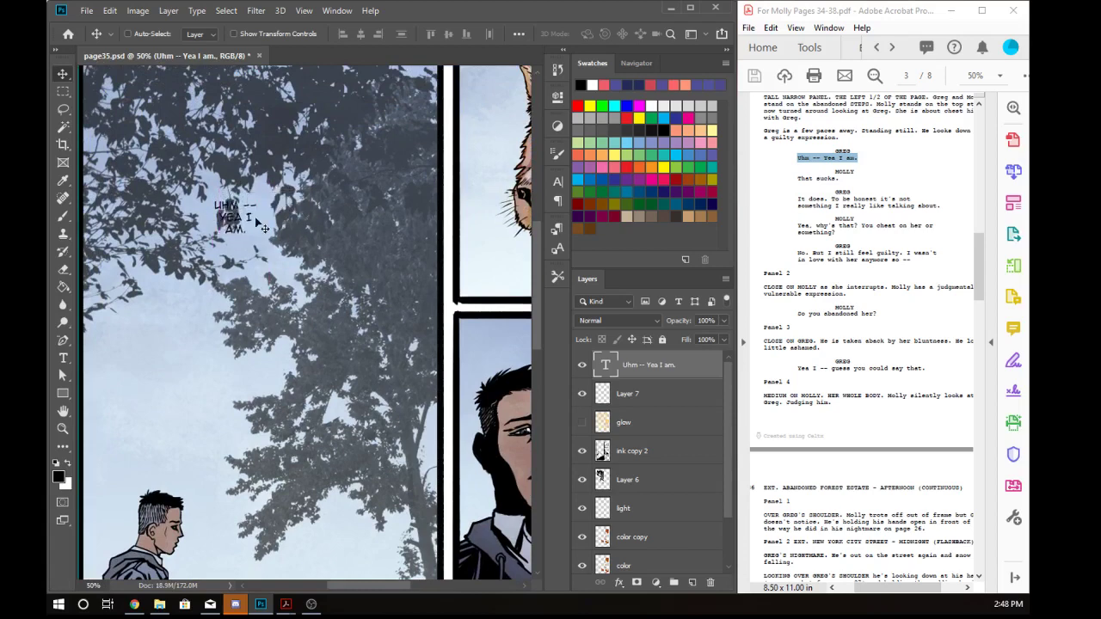
- Copy "That sucks." from the script PDF and place it as a new text box diagonally below the first dialogue line
left_click_drag(797, 177, 834, 178)
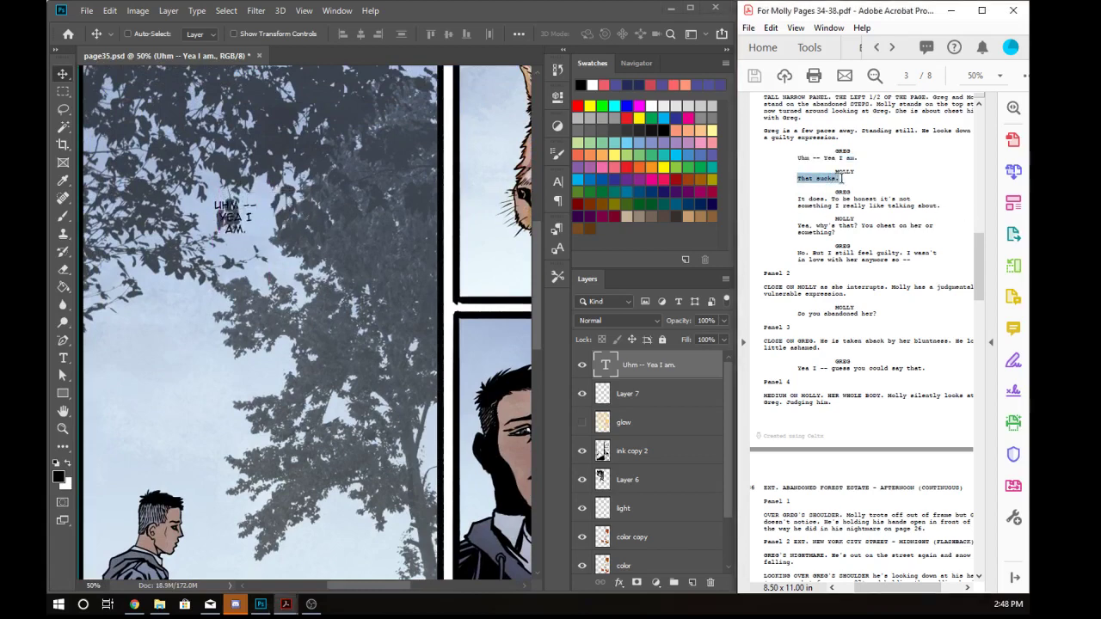
left_click(63, 357)
left_click_drag(262, 247, 322, 312)
key("ctrl+v")
left_click(63, 74)
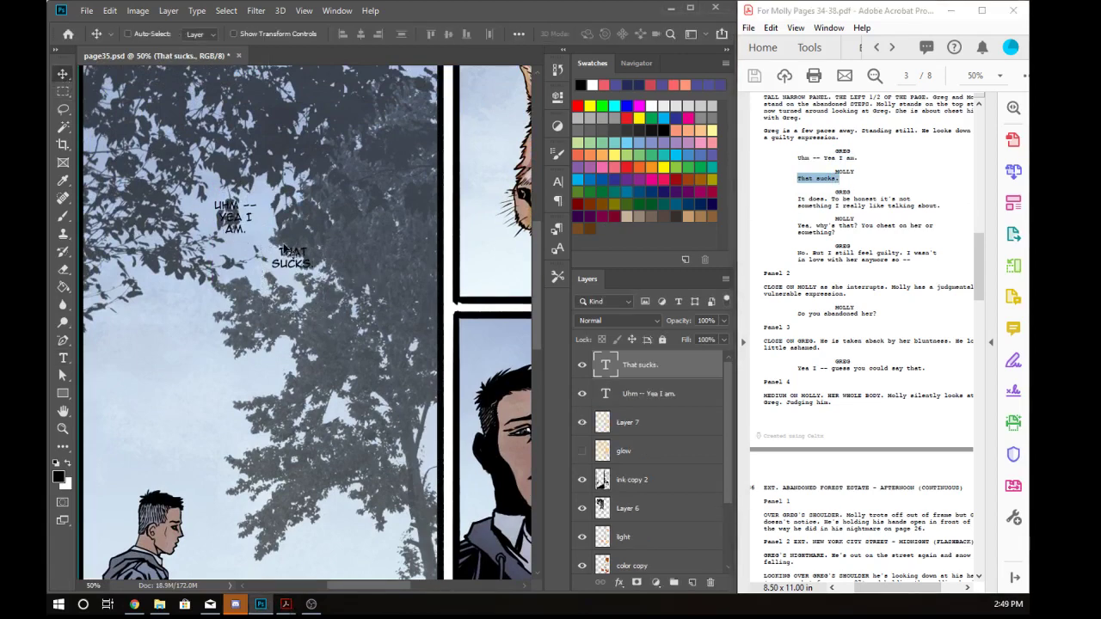
left_click_drag(296, 263, 297, 274)
- Check the font size of the "That sucks." text and the page's image dimensions and resolution
key("t")
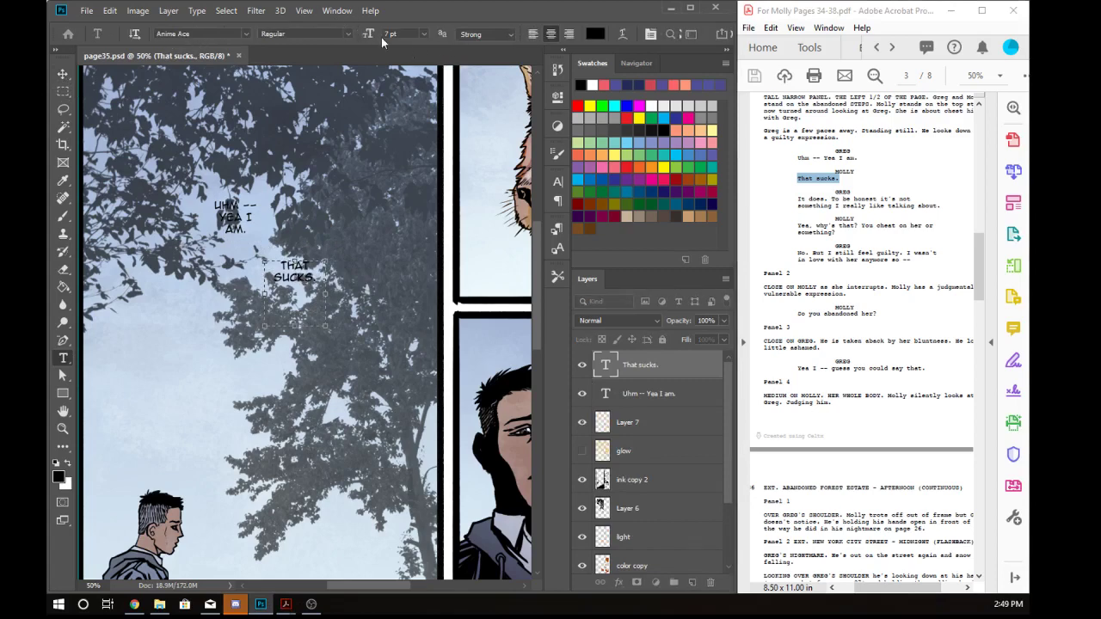
left_click(63, 76)
key("ctrl+alt+i")
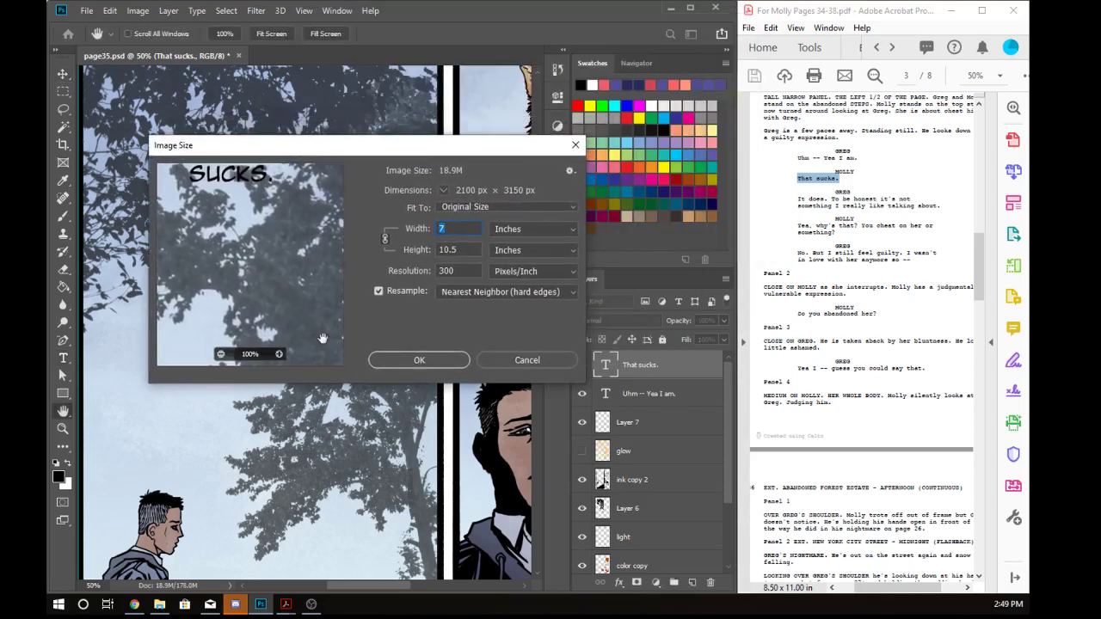
left_click(507, 359)
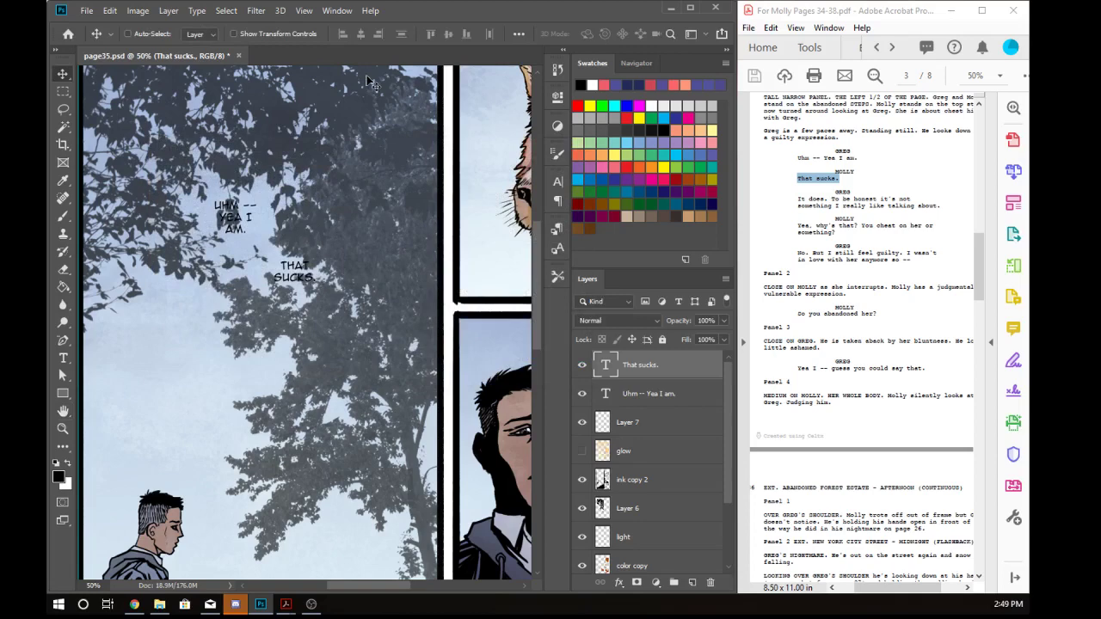
double_click(307, 293)
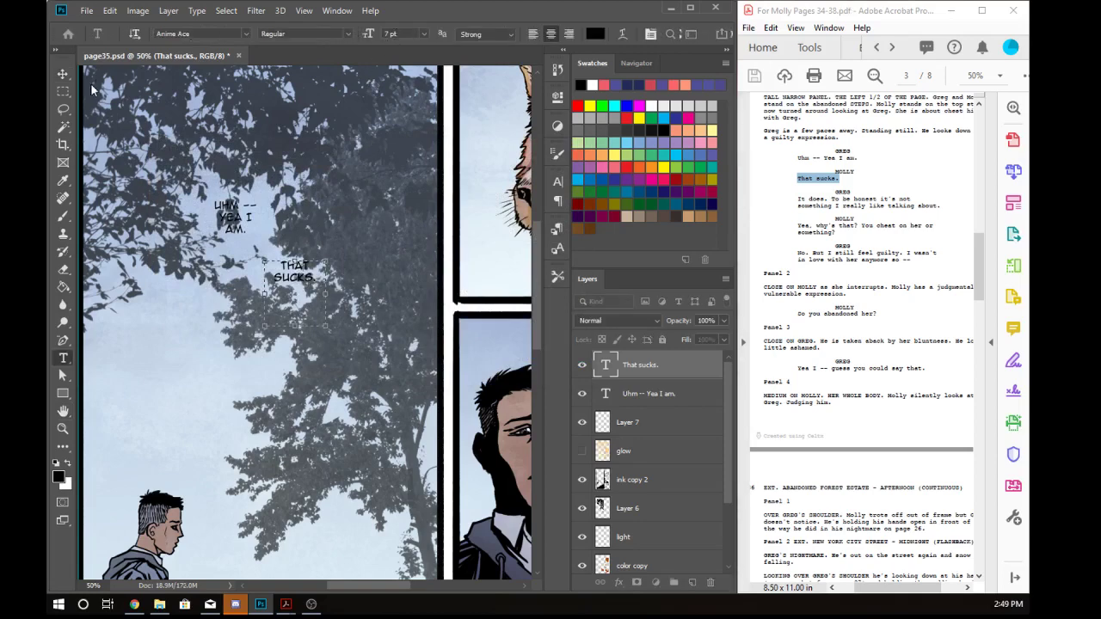
left_click(63, 75)
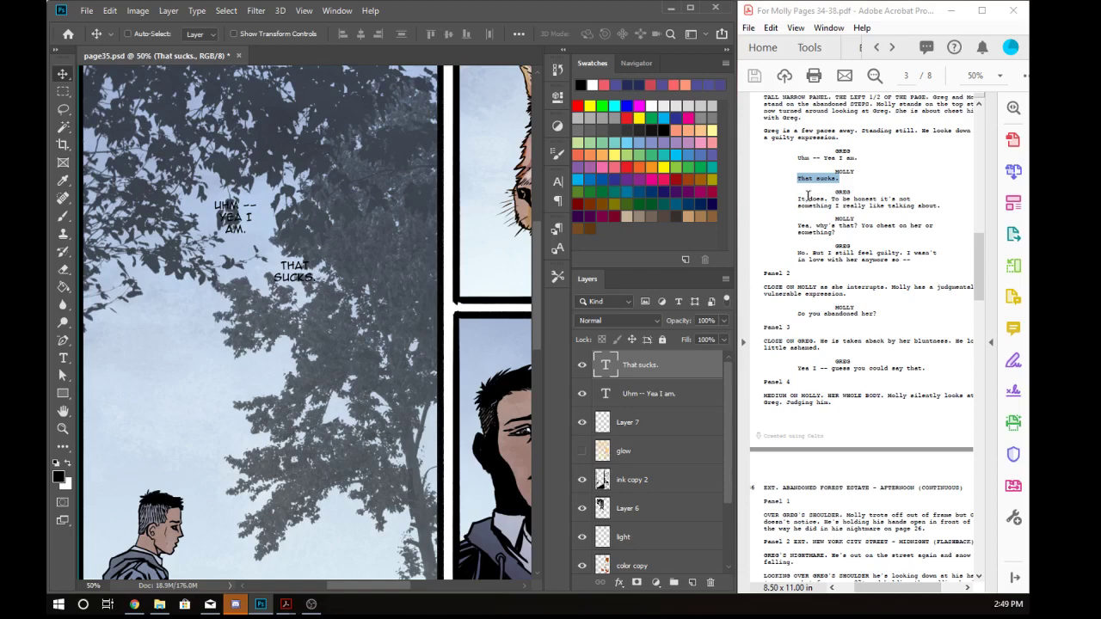
- Copy "It does. To be honest it's not something I really like talking about." from the script and paste it into a new text box below "That sucks."
left_click_drag(797, 198, 939, 201)
key("ctrl+c")
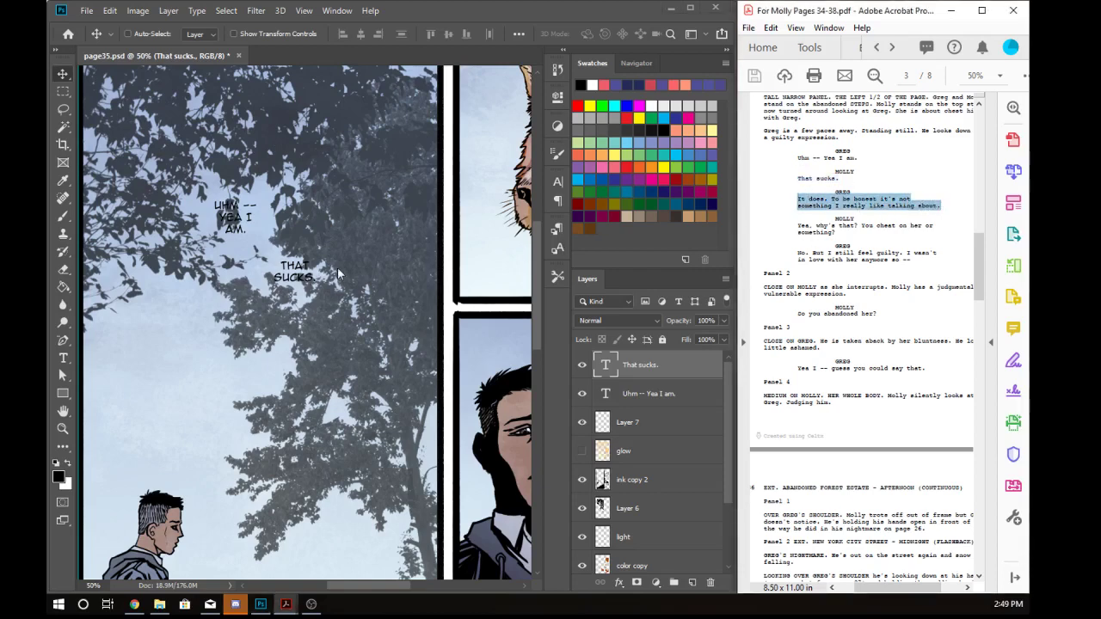
key("t")
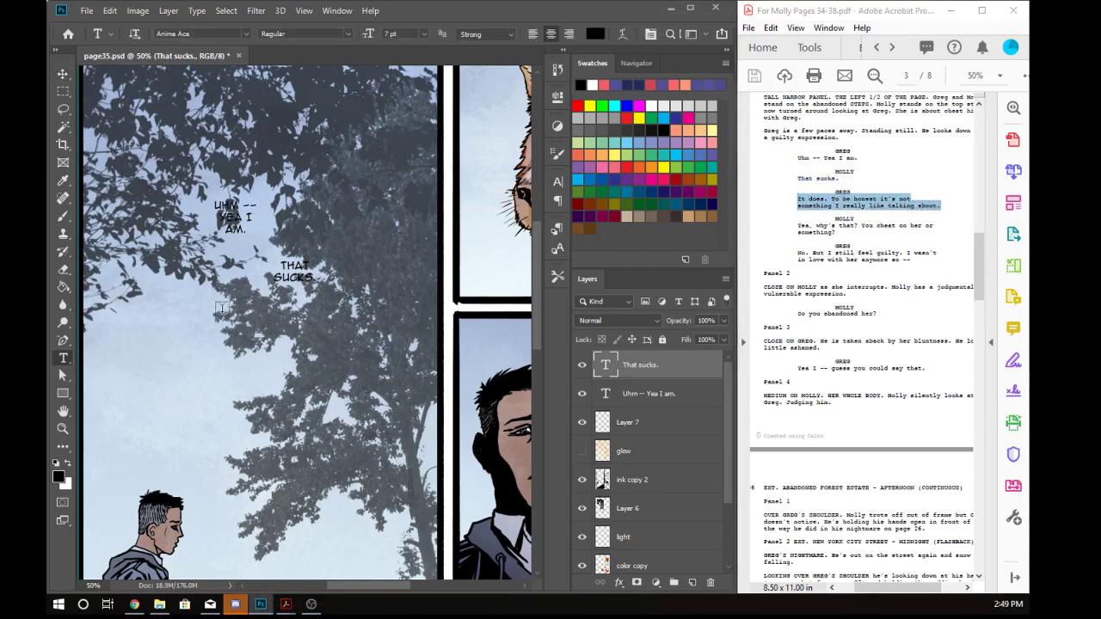
left_click_drag(206, 318, 288, 413)
key("ctrl+v")
- Rebreak the pasted dialogue as "It does. / To be / honest / it's not / something / I really / like talking / about." and widen its box slightly
left_click(269, 322)
key("Return")
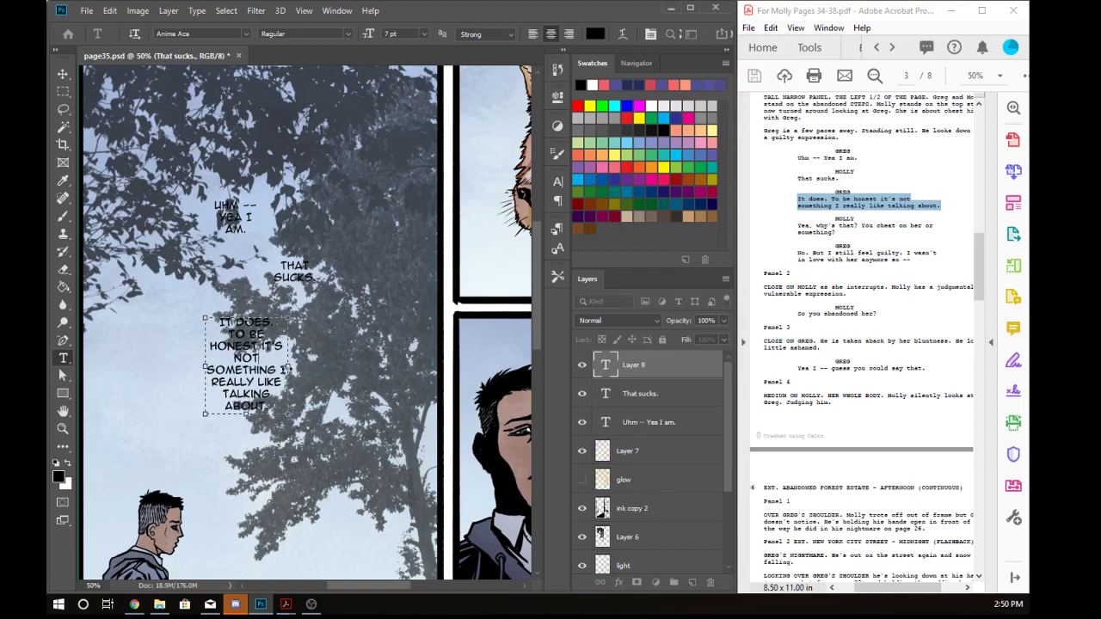
mouse_move(286, 369)
left_mouse_down()
mouse_move(275, 359)
mouse_move(291, 359)
left_mouse_up()
key("Return")
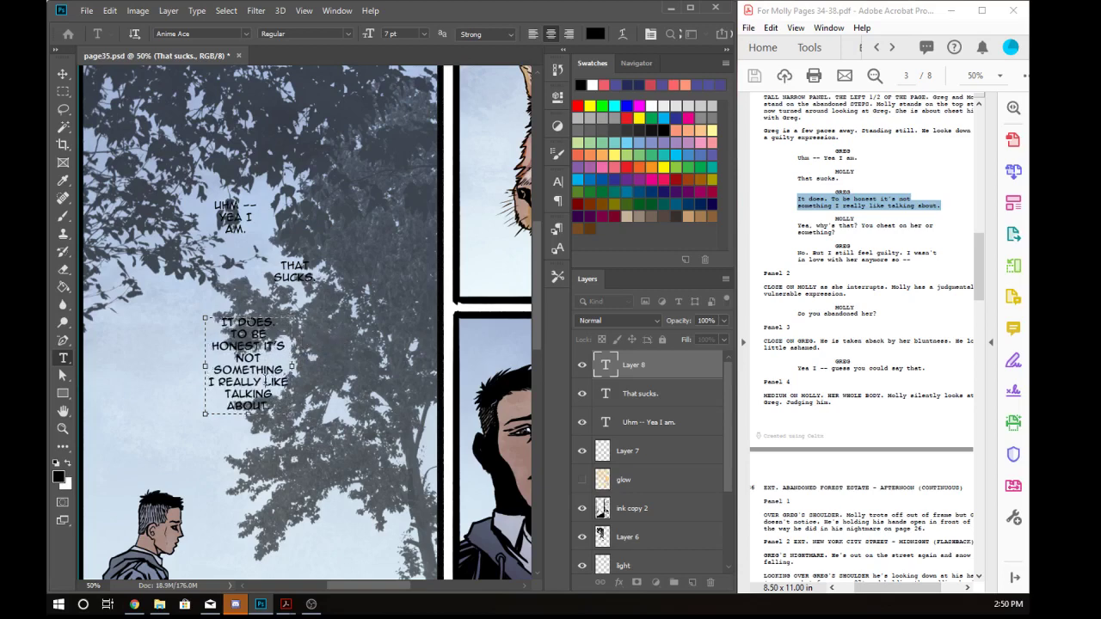
left_click(265, 381)
key("Return")
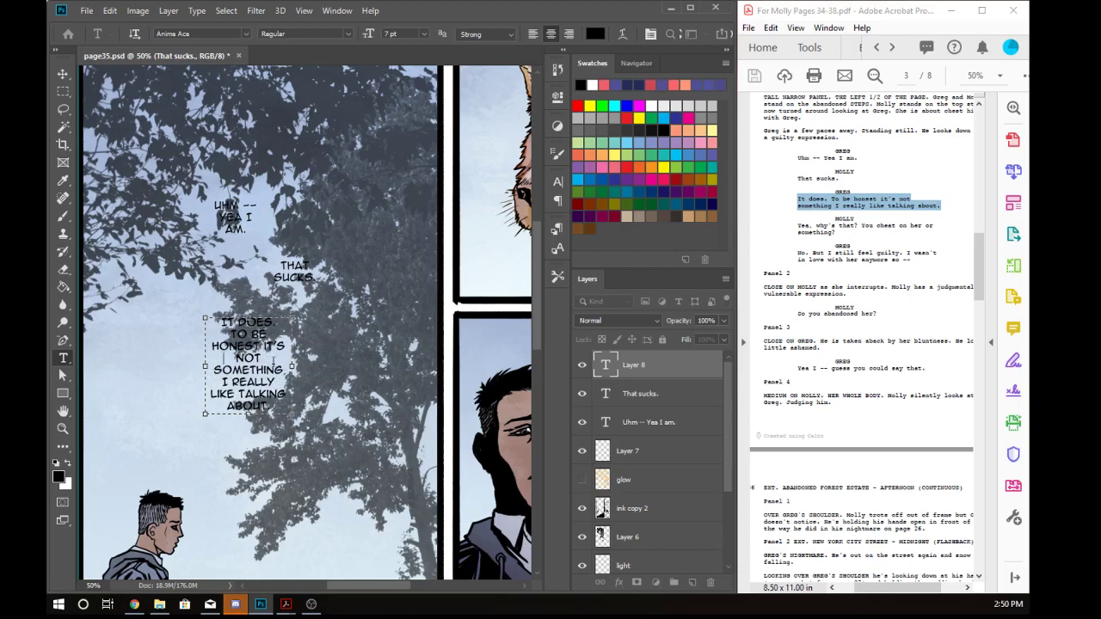
key("Return")
- Position the "It does..." text in the sky gap below and slightly left of "That sucks."
left_click_drag(291, 365, 244, 348)
left_click(62, 74)
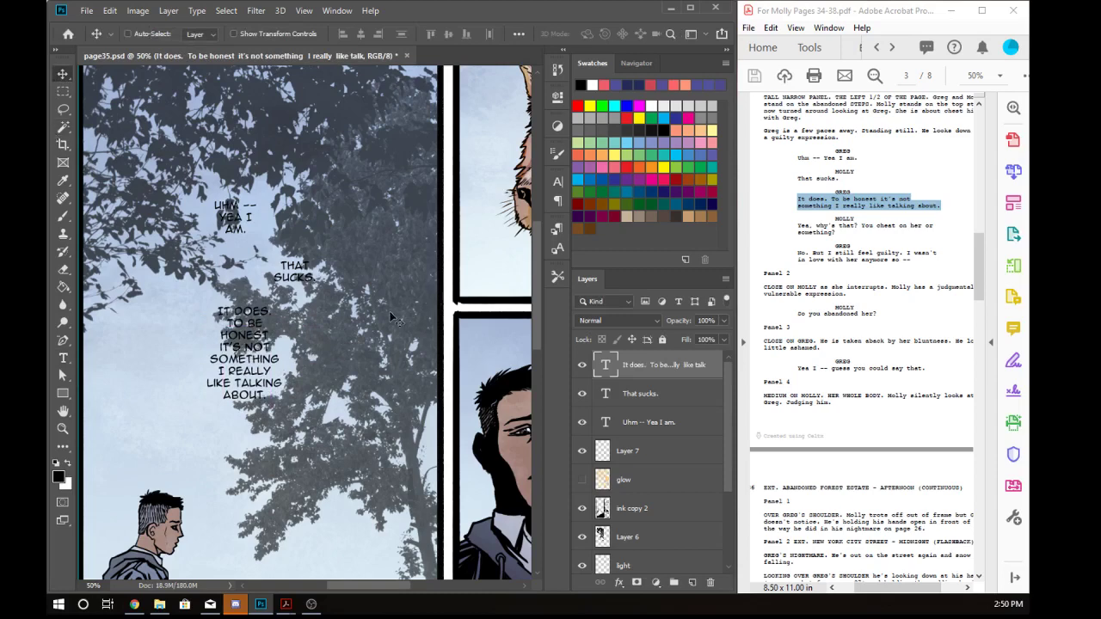
left_click_drag(252, 358, 252, 323)
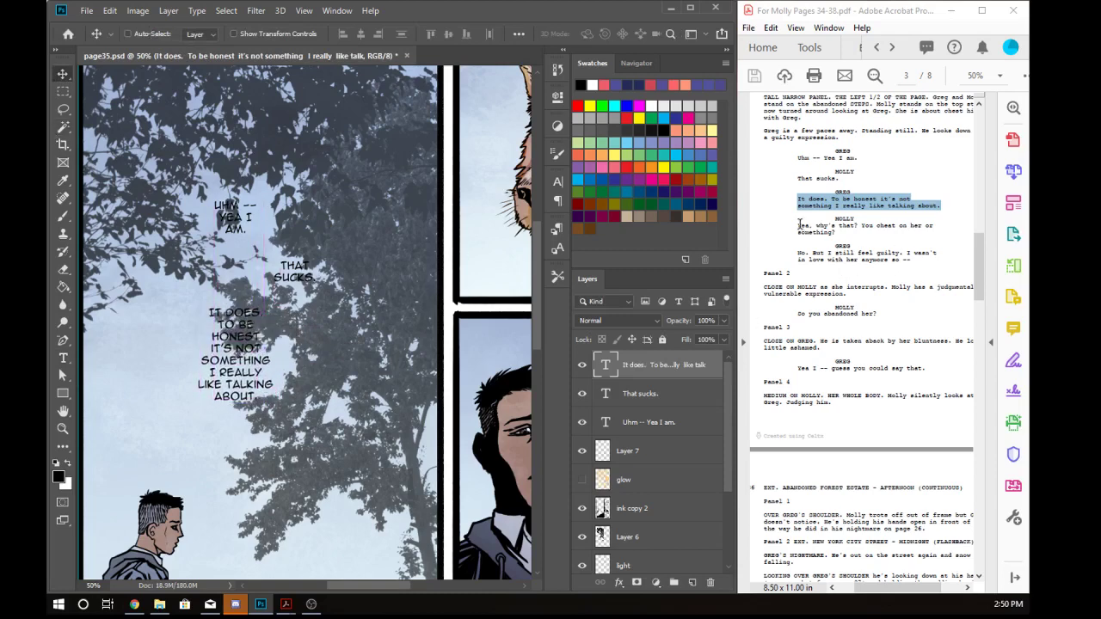
- Copy "Yea, why's that? You cheat on her or something?" from the script into a new text box diagonally below the previous line
left_click_drag(798, 224, 831, 231)
left_click(279, 430)
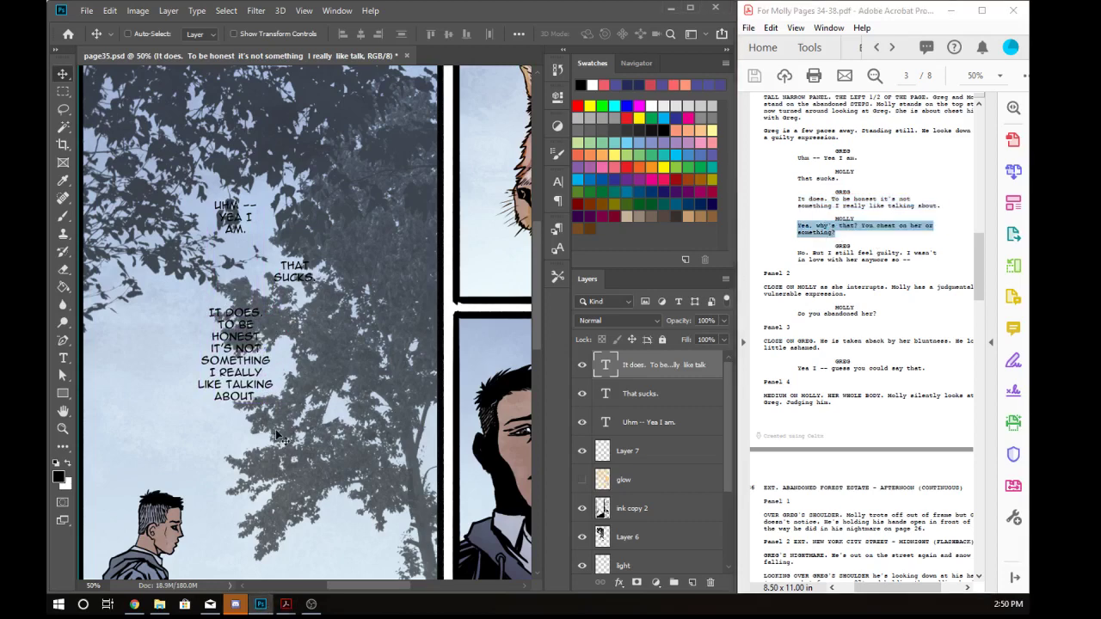
key("t")
left_click_drag(279, 428, 352, 516)
type("Yea, why's that? You cheat on her or something?")
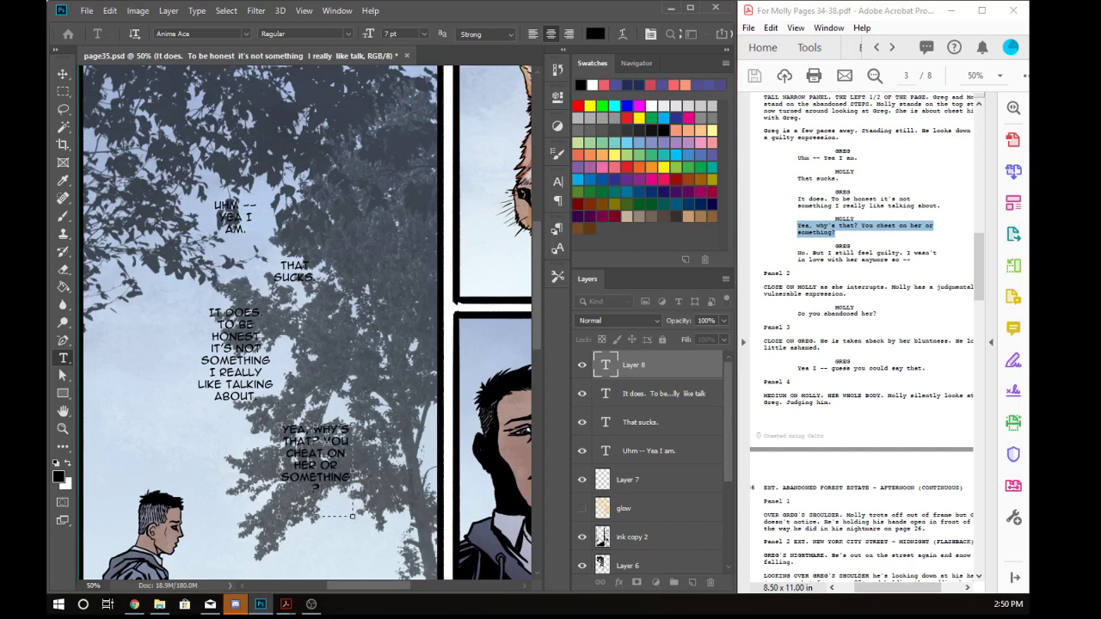
- Rebreak the "Yea, why's that?" text so "something?" fits on one line, and move it up closer to the previous dialogue
left_click(327, 440)
key("Return")
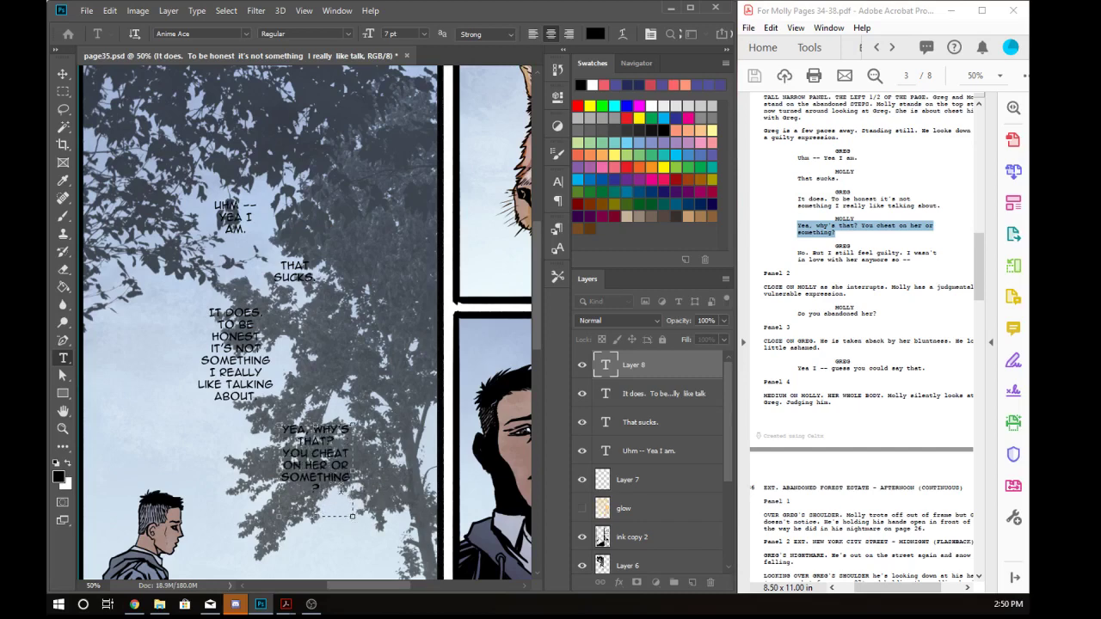
left_click_drag(353, 476, 356, 475)
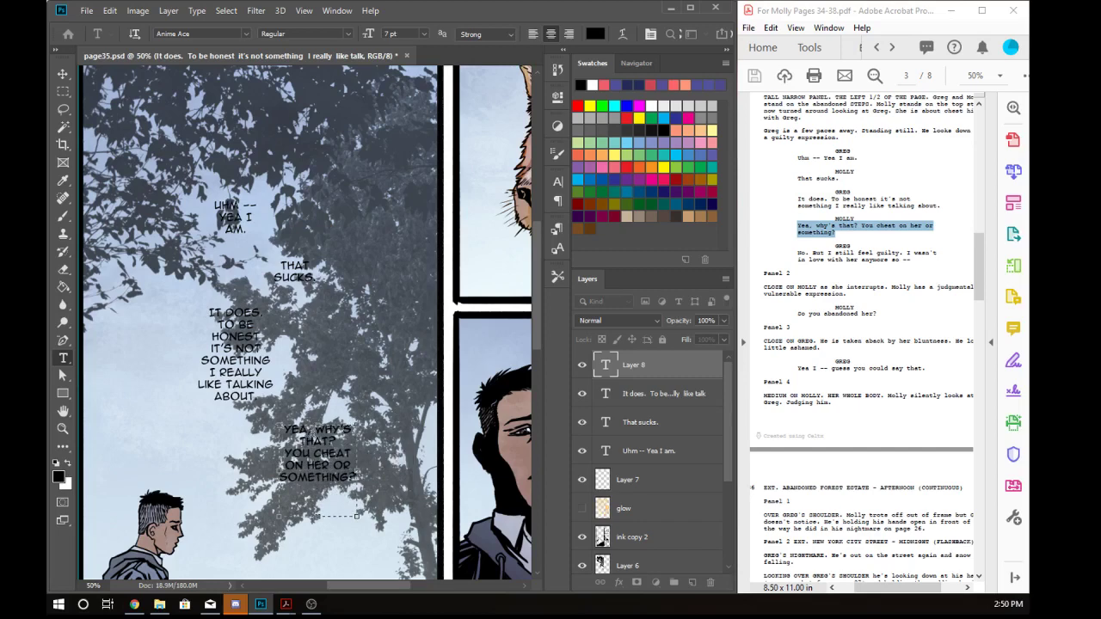
left_click(63, 74)
left_click_drag(313, 475, 330, 313)
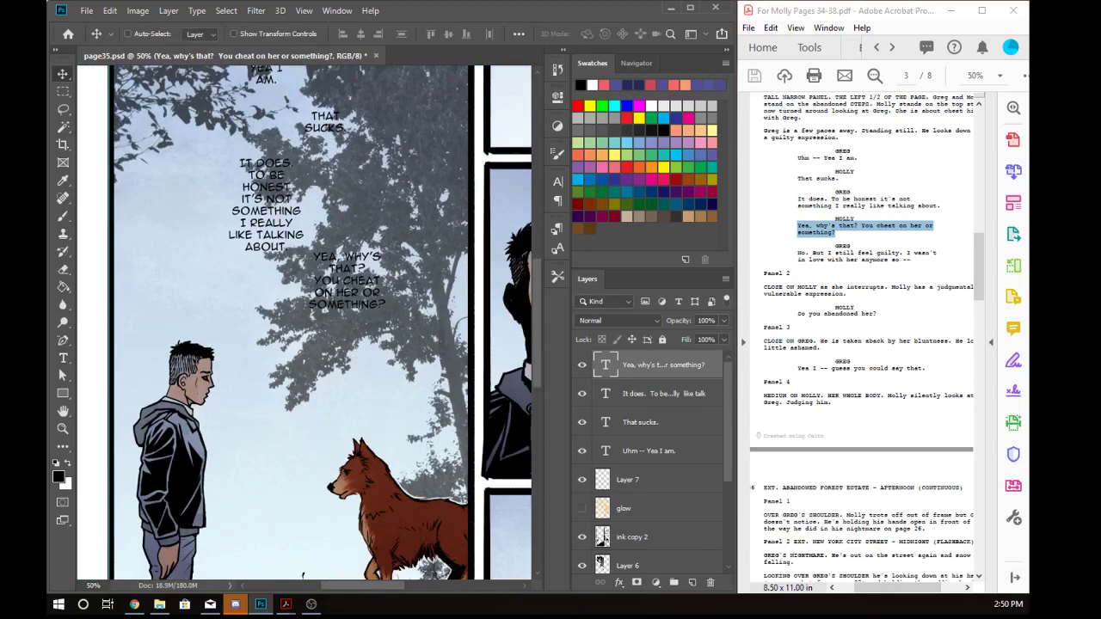
- Copy "No. But I still feel guilty. I wasn't in love with her anymore so --" into a new text box between the man and the dog
left_click_drag(796, 253, 914, 264)
key("ctrl+c")
left_click(62, 358)
left_click_drag(262, 330, 350, 453)
key("ctrl+v")
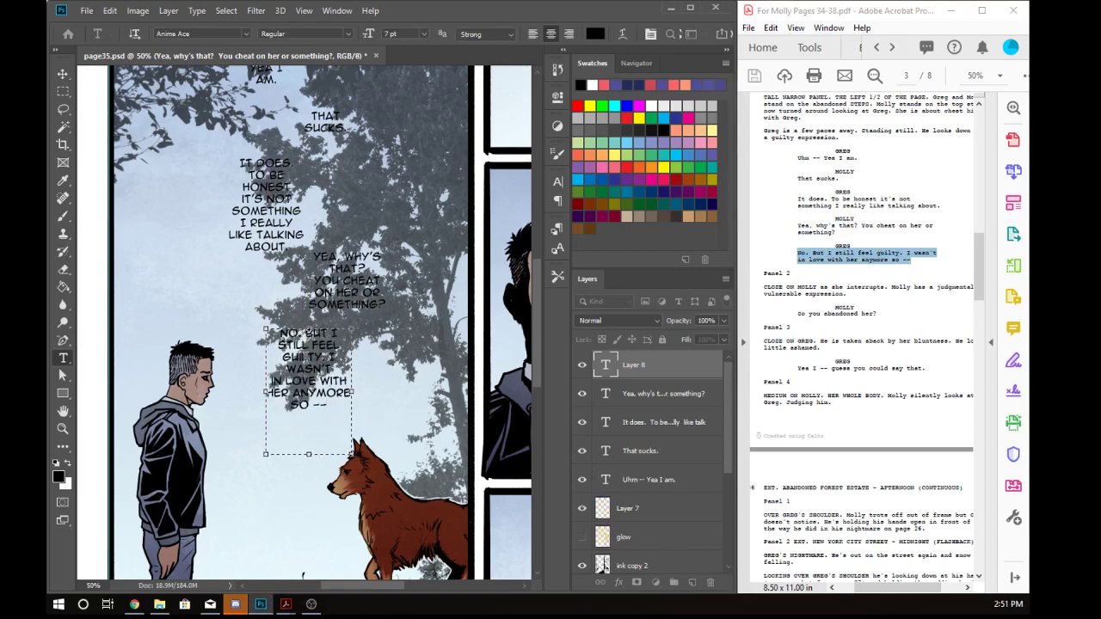
- Put "No." and "I wasn't" on their own lines, narrow the text box, and move it slightly down and left
left_click(318, 333)
key("Return")
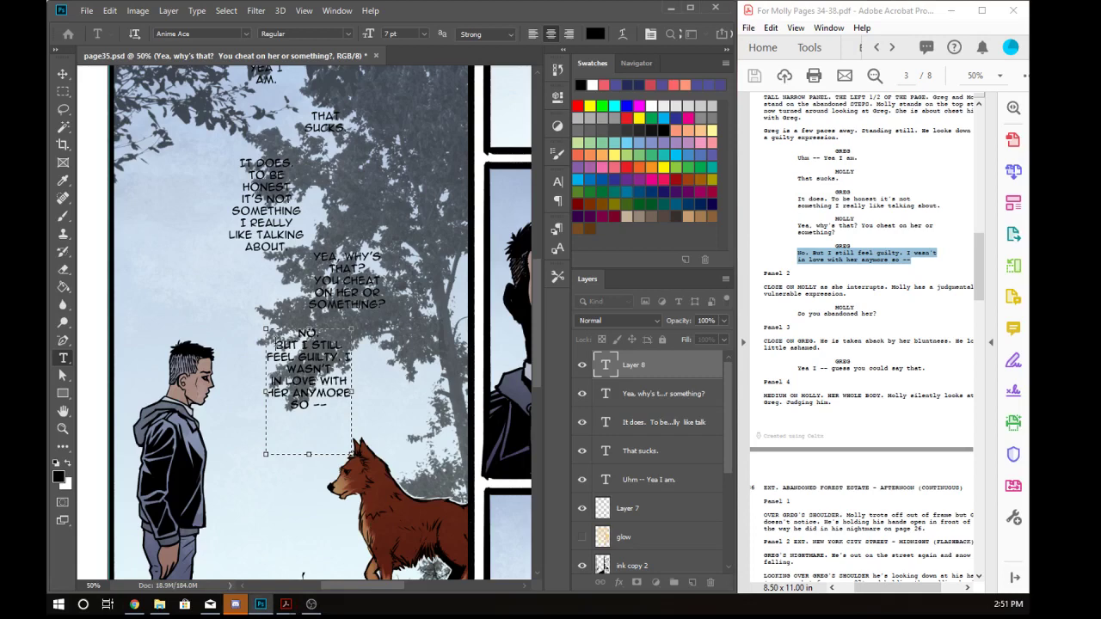
left_click_drag(275, 342, 338, 356)
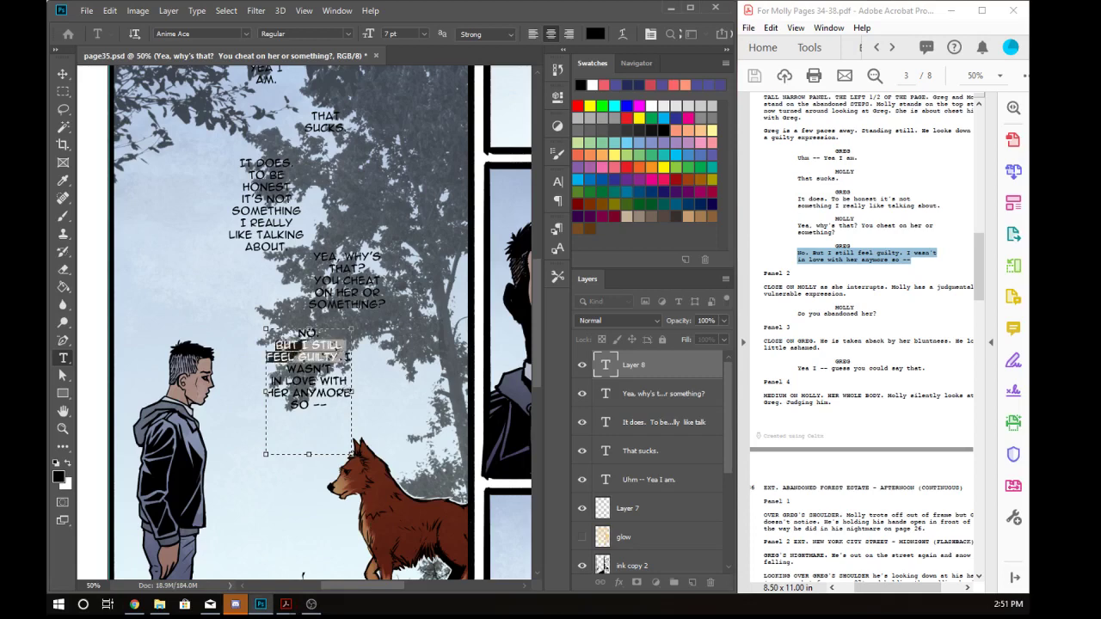
left_click(345, 356)
key("Return")
left_click_drag(351, 391, 317, 400)
left_click(63, 74)
- Delete "No." from the text box and rebreak its opening as "But / I still / feel guilty."
key("t")
double_click(293, 357)
key("BackSpace")
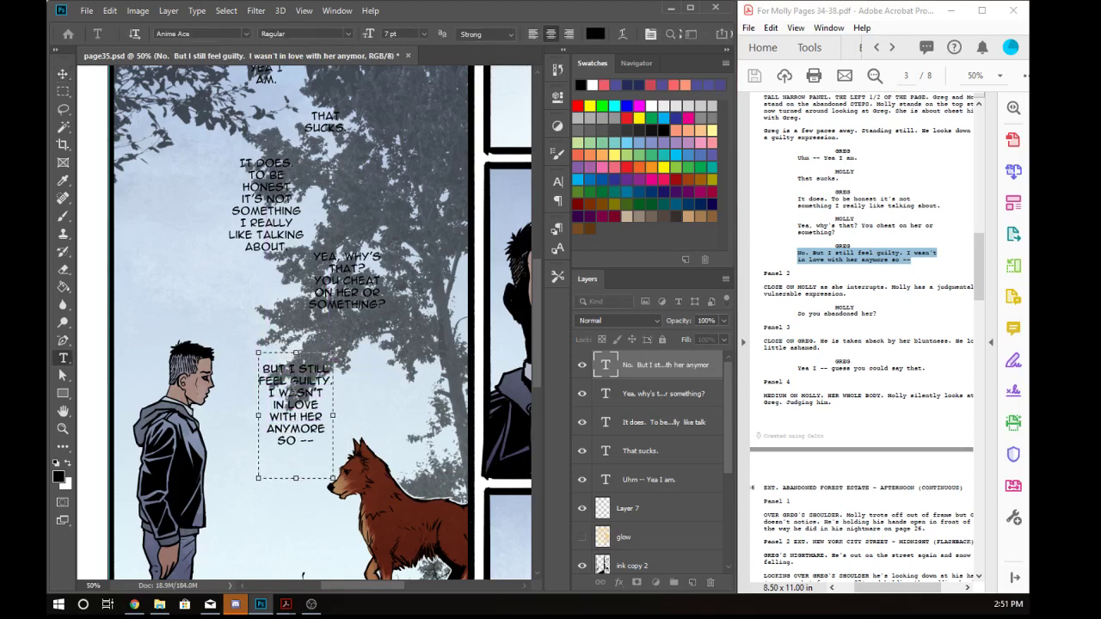
key("Return")
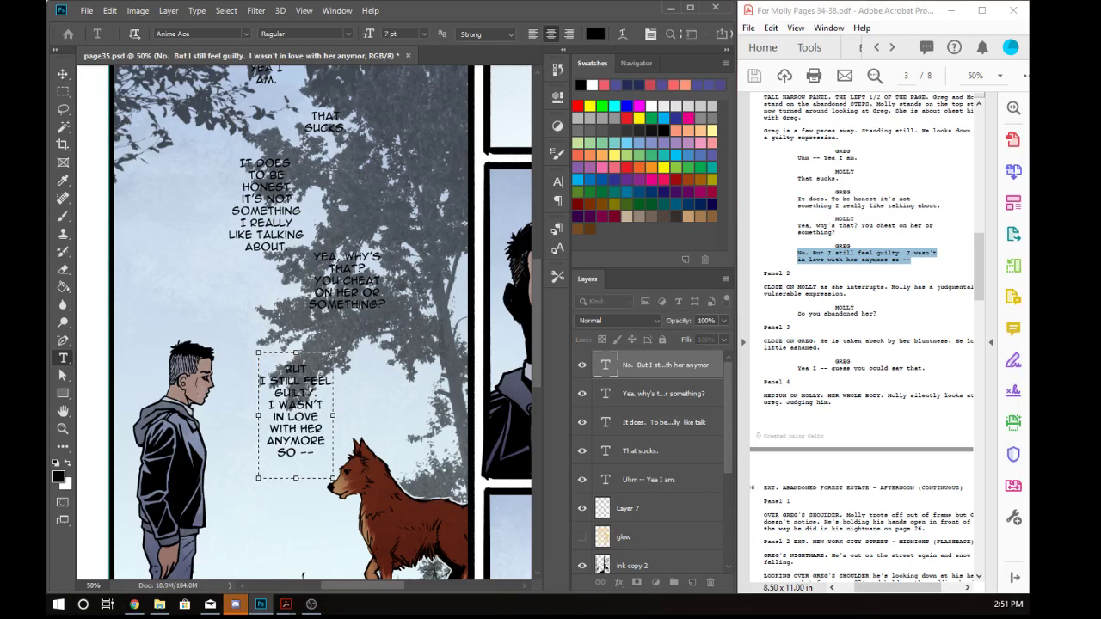
left_click(306, 380)
key("Return")
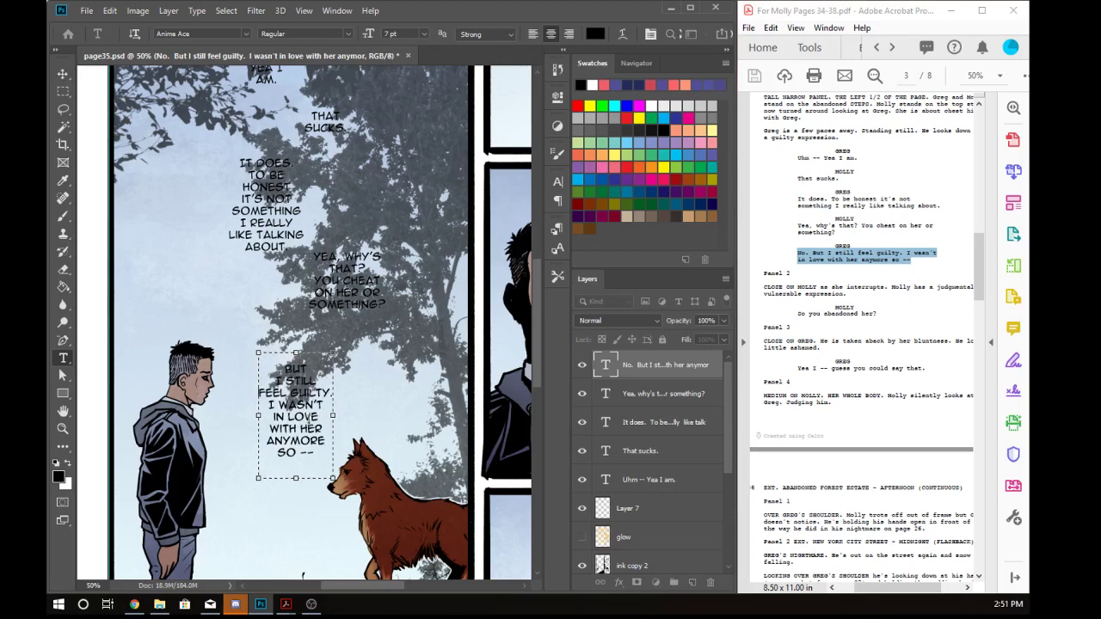
- Add "No." as a separate text above the "But I still feel guilty" text
left_click(63, 74)
type("t")
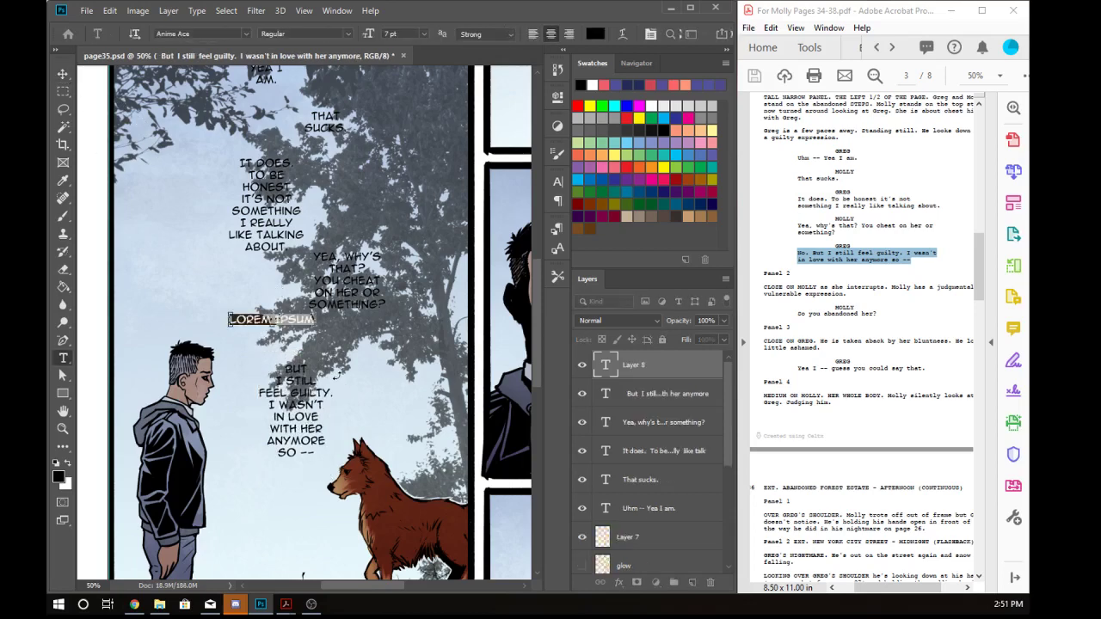
type("No.")
left_click(63, 74)
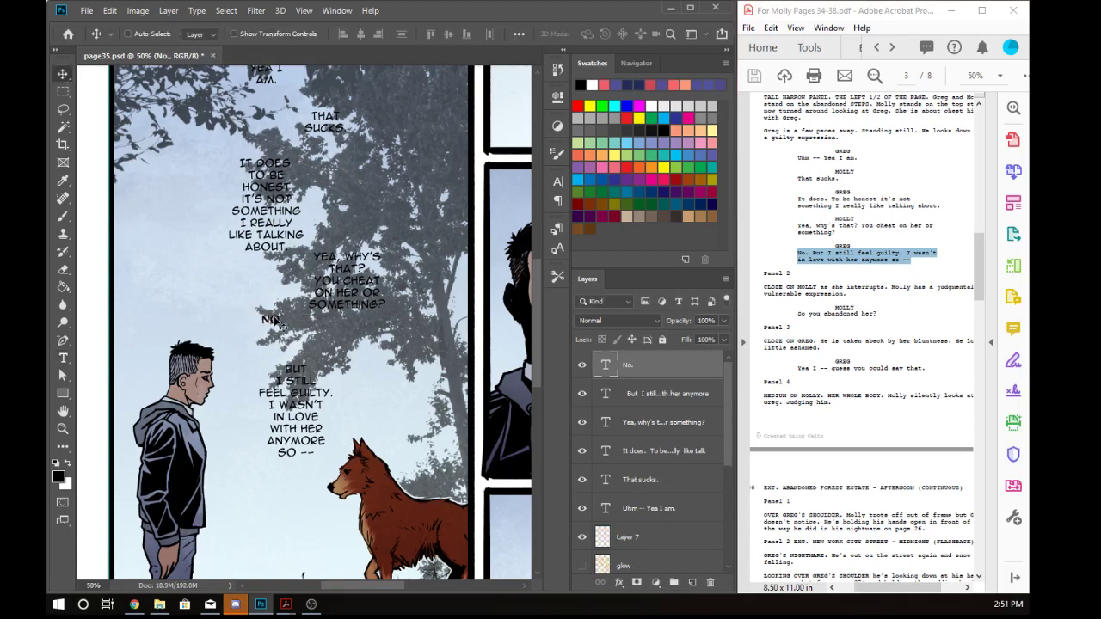
- Bring the "No." text and the "But I still feel guilty" text closer together
left_click_drag(274, 322, 277, 338)
left_click_drag(311, 411, 312, 396)
left_click(274, 333, "ctrl")
key("t")
left_click(273, 331)
key("ctrl+a")
left_click(63, 75)
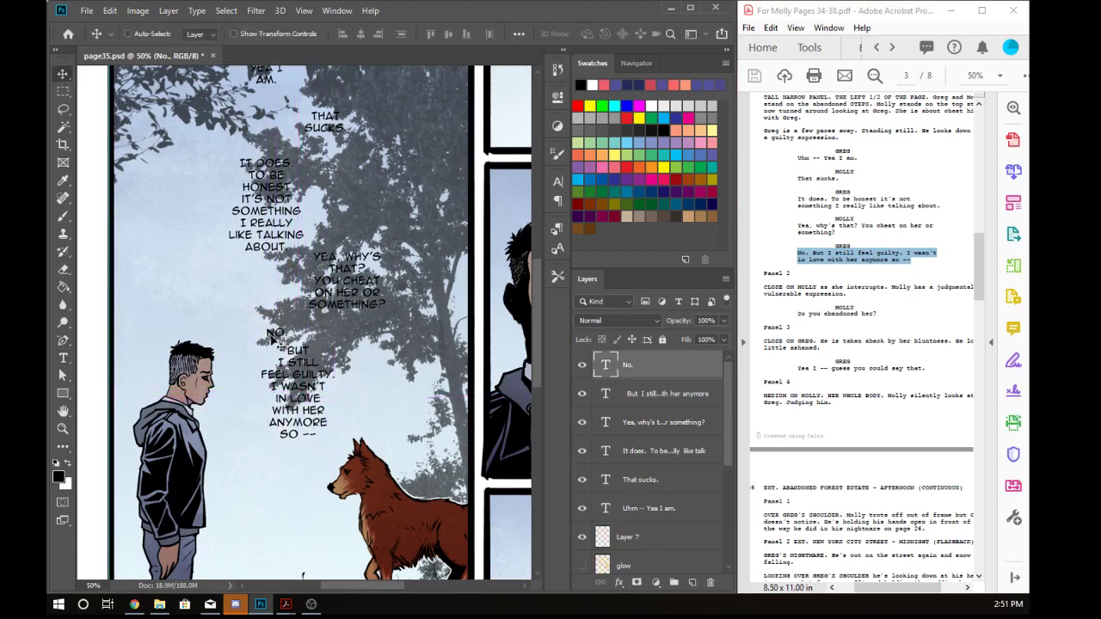
- Space the two texts apart by shifting the "But I still feel guilty" text down and left and adjusting the position of "No." above it
left_click_drag(275, 336, 270, 325)
left_click(297, 398, "ctrl")
left_click_drag(299, 398, 294, 408)
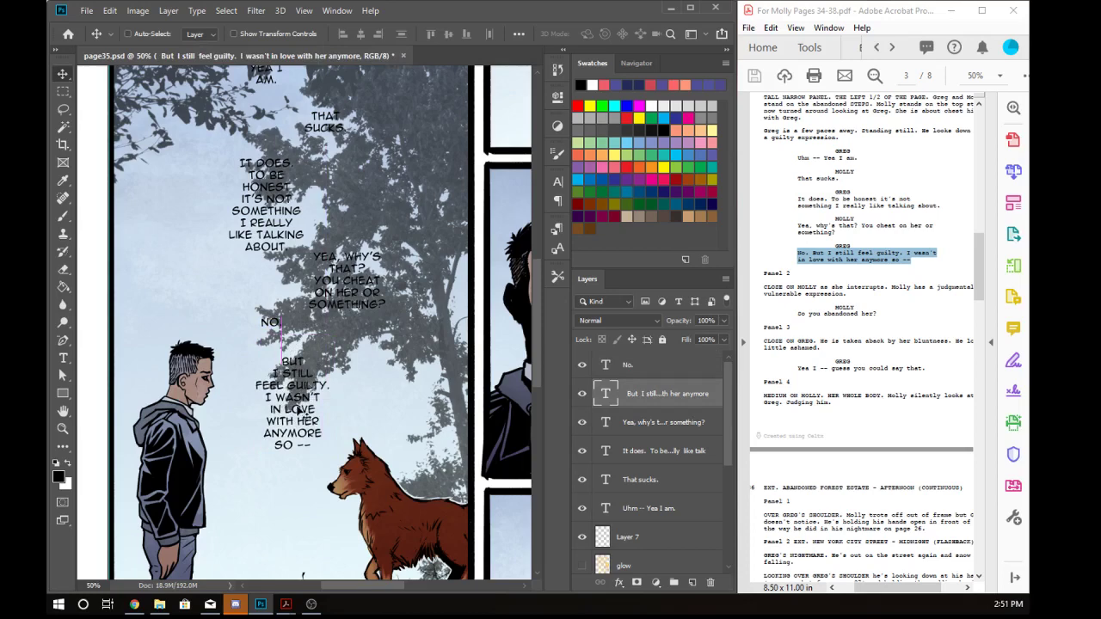
left_click(272, 325, "ctrl")
key("t")
mouse_move(281, 323)
left_mouse_down()
mouse_move(260, 322)
mouse_move(282, 331)
left_mouse_up()
left_click(60, 76)
left_click_drag(337, 386, 212, 374)
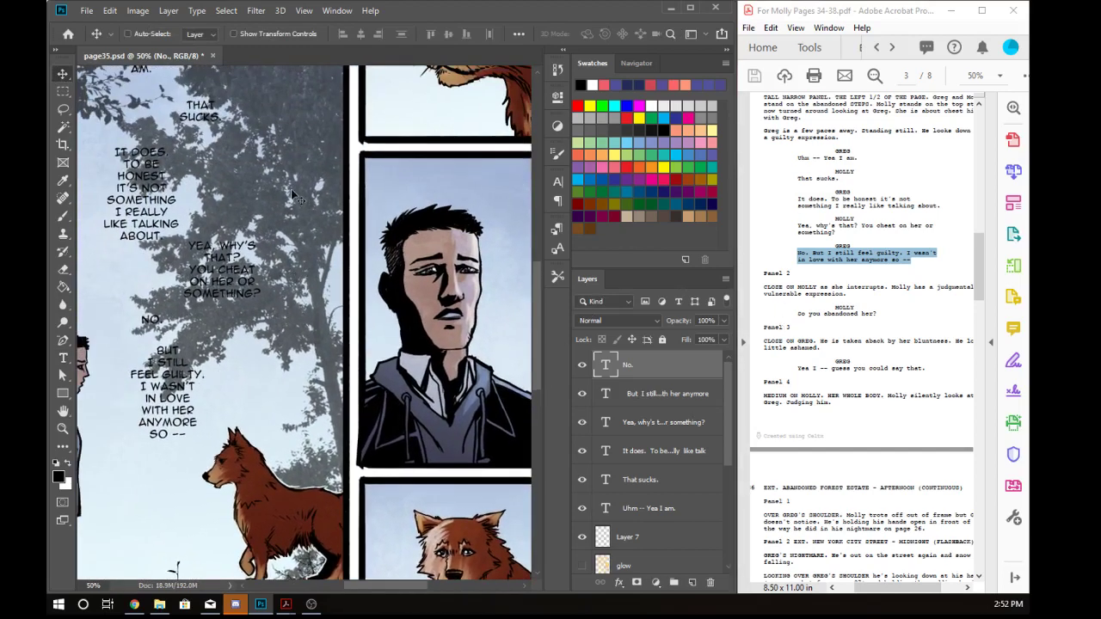
- Create a new layer directly above Layer 7, beneath the text layers, and name it "bubble"
left_click(634, 540)
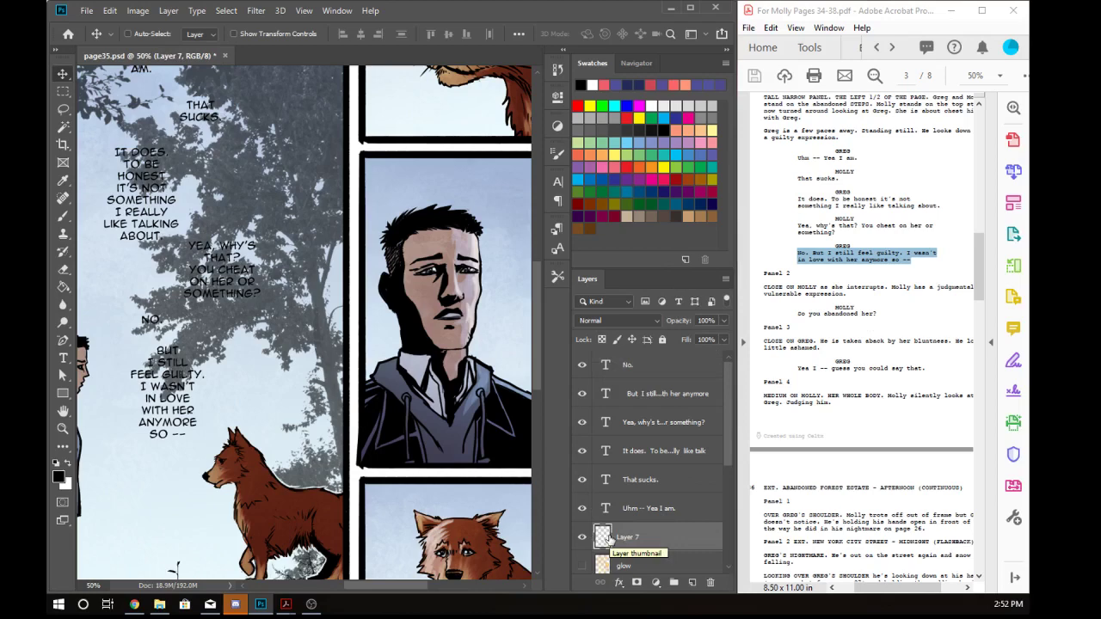
left_click(692, 583)
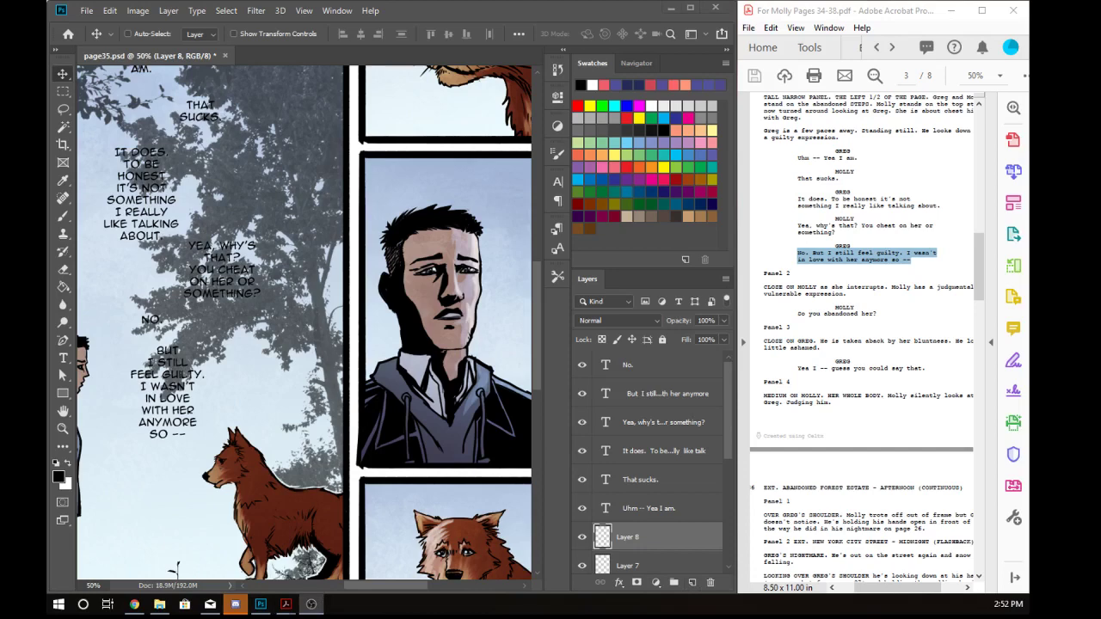
double_click(627, 538)
type("bubble")
key("Return")
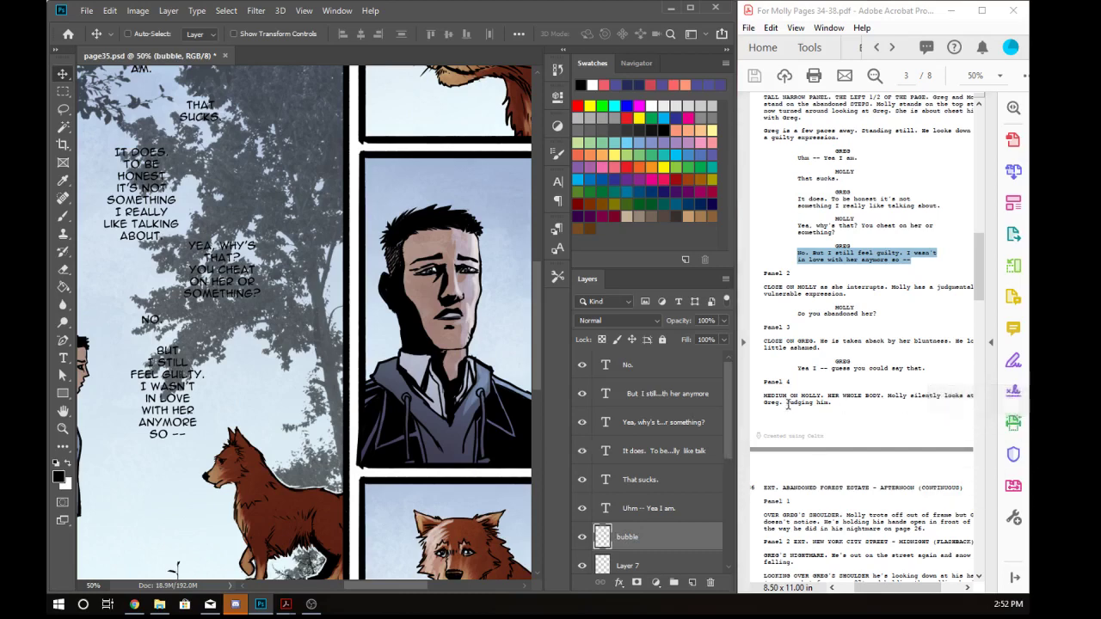
scroll(727, 445, "down", 2)
scroll(731, 447, "down", 5)
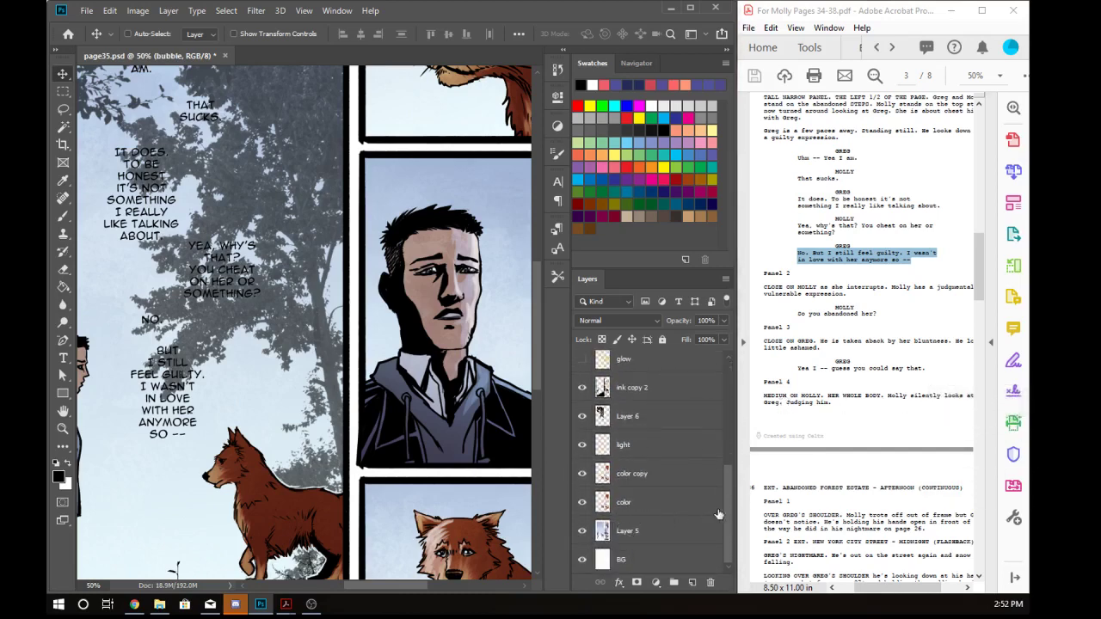
left_click_drag(728, 510, 726, 400)
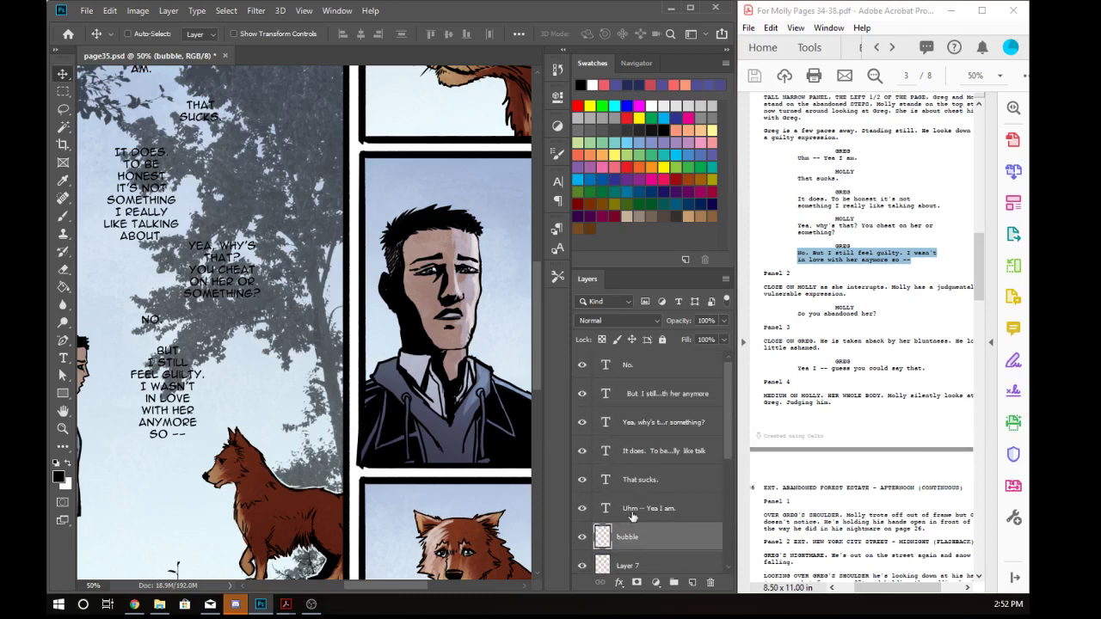
mouse_move(730, 404)
left_mouse_down()
mouse_move(726, 520)
mouse_move(722, 407)
mouse_move(713, 453)
mouse_move(714, 514)
mouse_move(726, 398)
left_mouse_up()
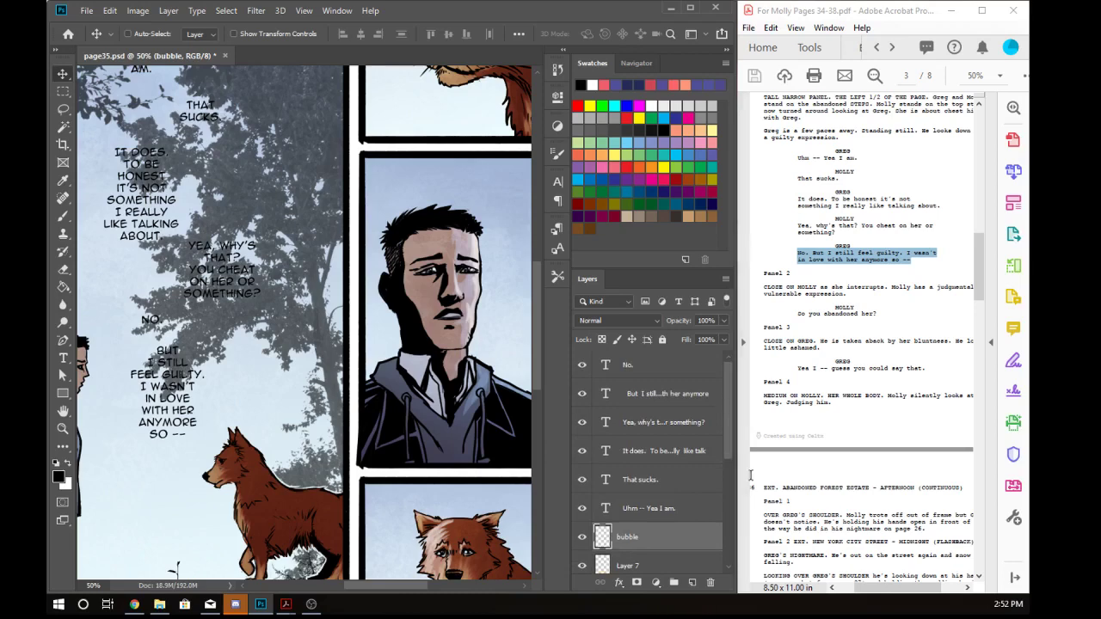
- Add a 5 px black Stroke effect to the bubble layer with its position set to Outside
left_click(619, 583)
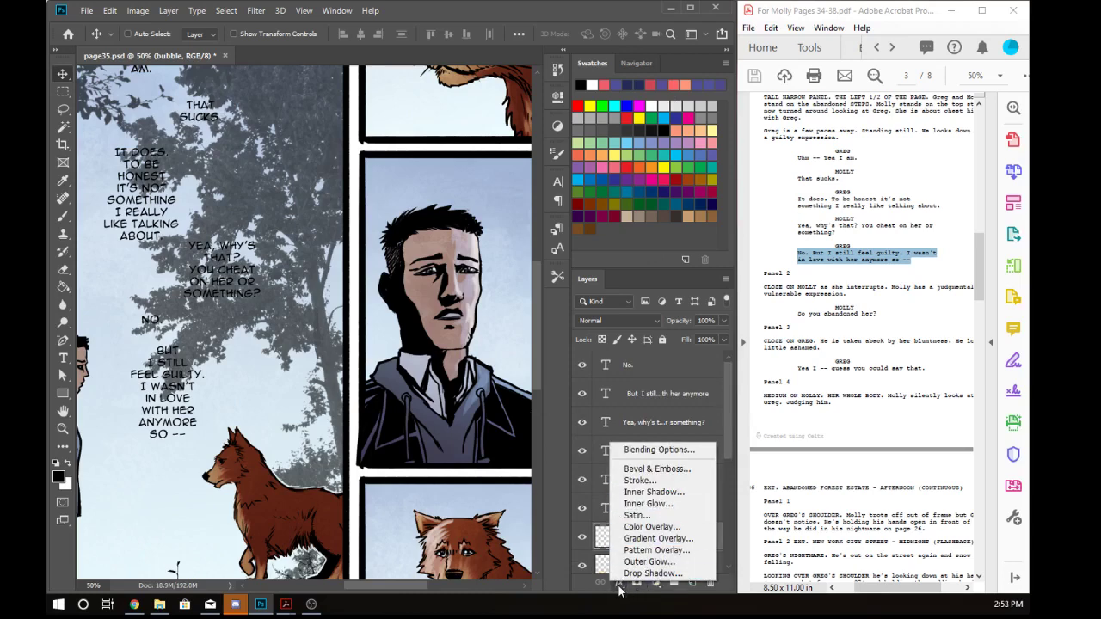
left_click(646, 481)
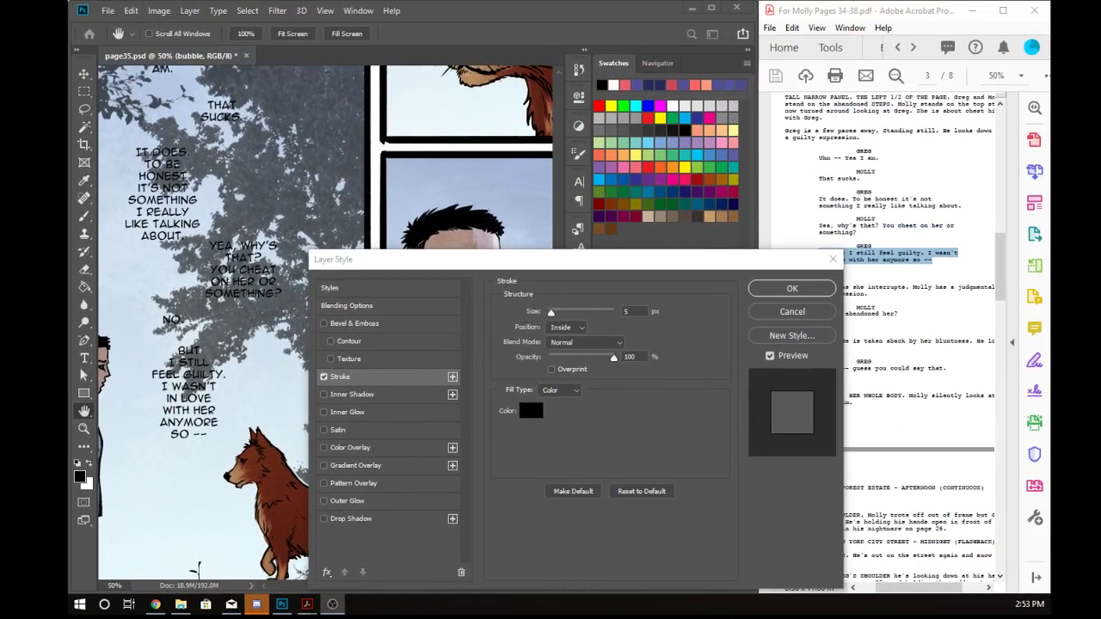
left_click_drag(386, 252, 469, 139)
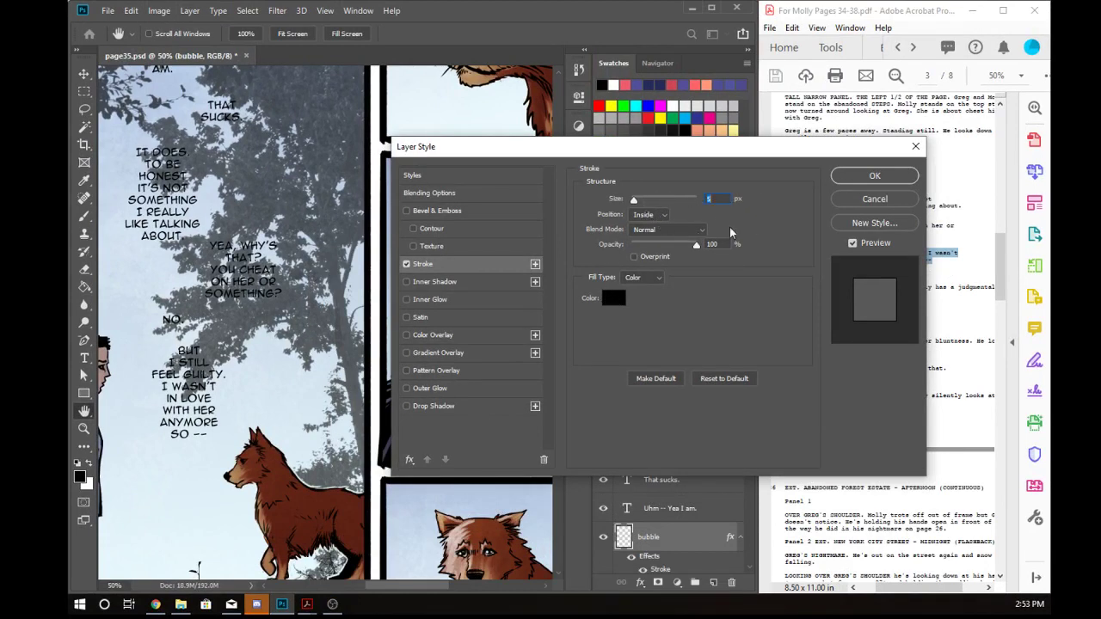
left_click(651, 214)
left_click(648, 227)
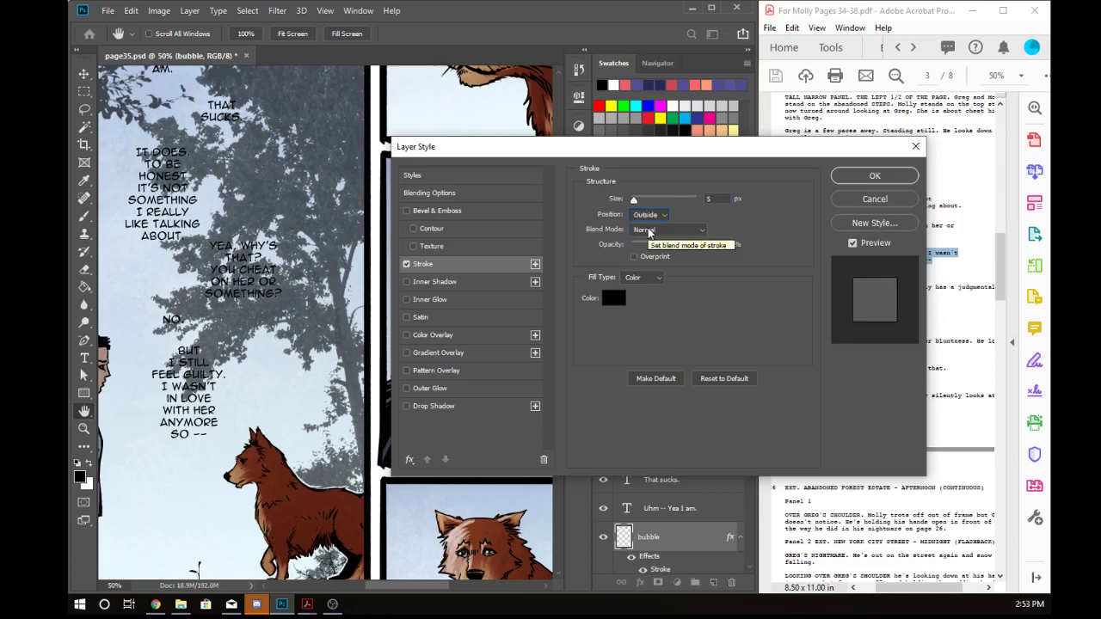
left_click(848, 184)
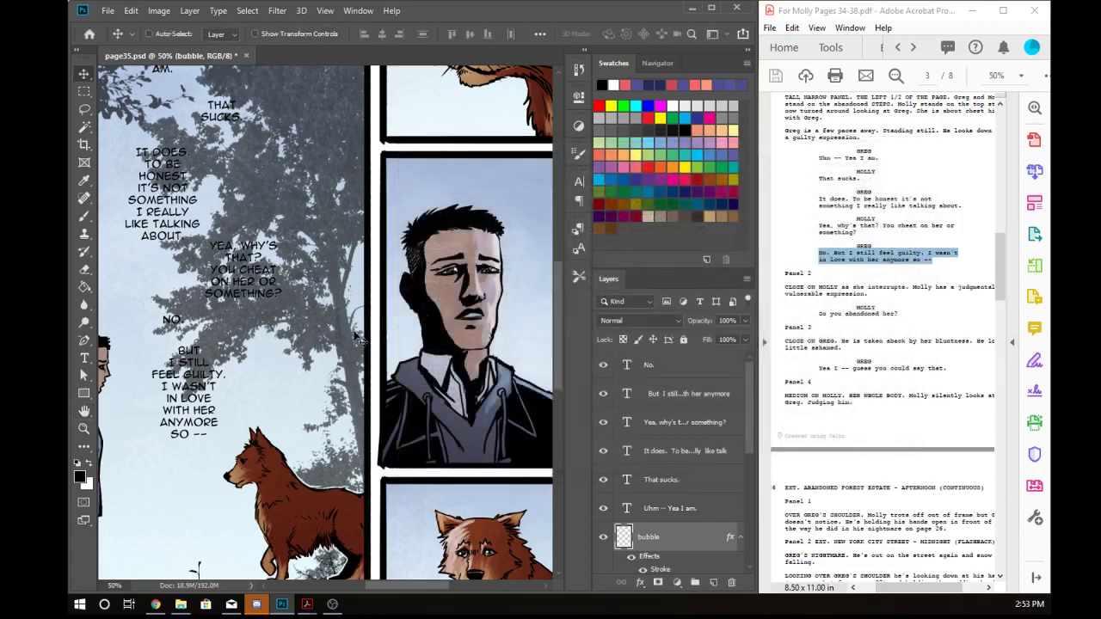
- Draw an elliptical selection around the "Uhm -- Yea I am." text and fill it white on the bubble layer
key("l")
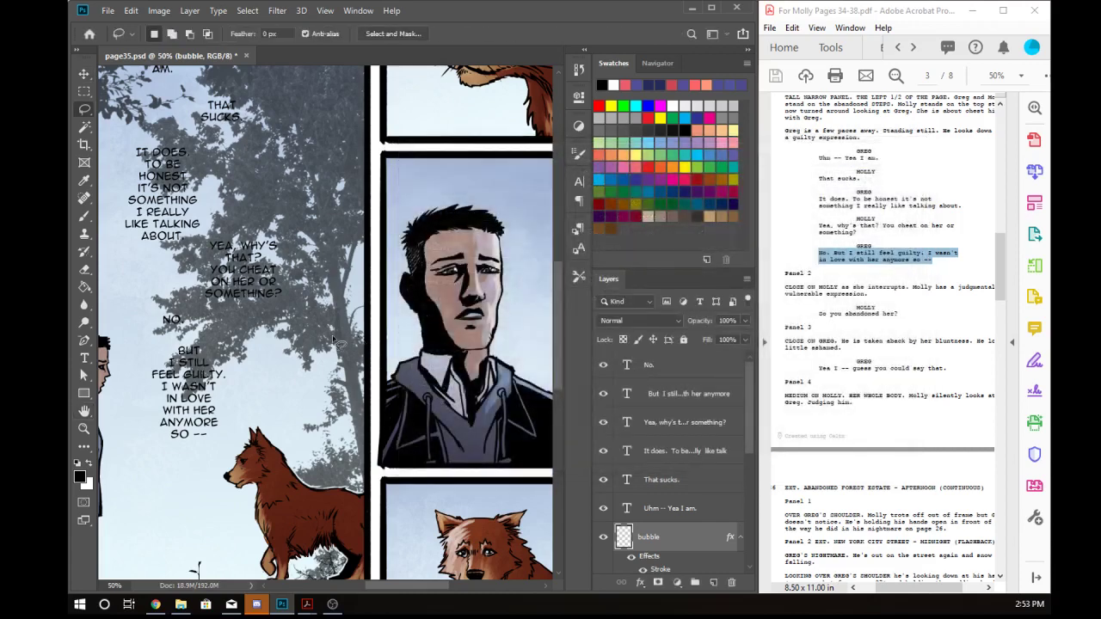
left_click_drag(335, 258, 392, 327)
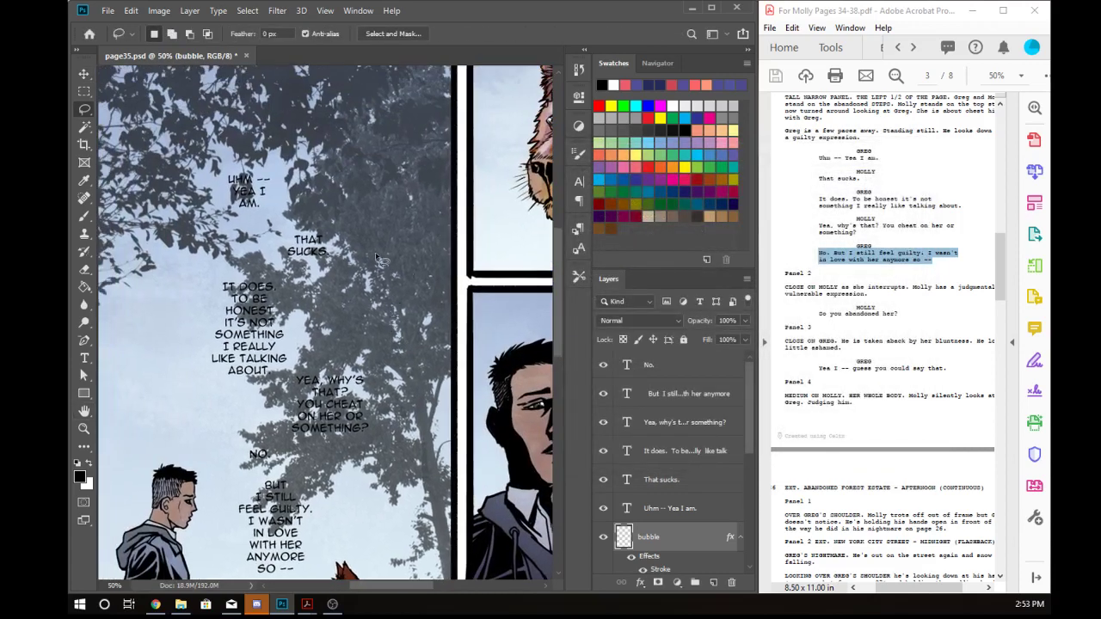
left_click(86, 92)
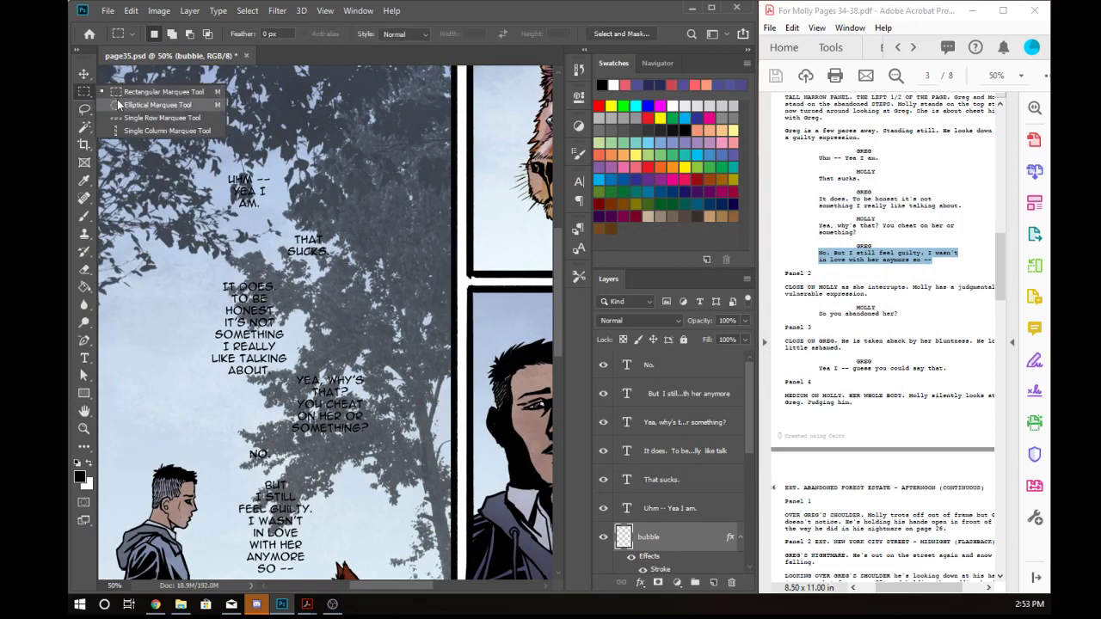
left_click(158, 104)
left_click_drag(215, 165, 283, 222)
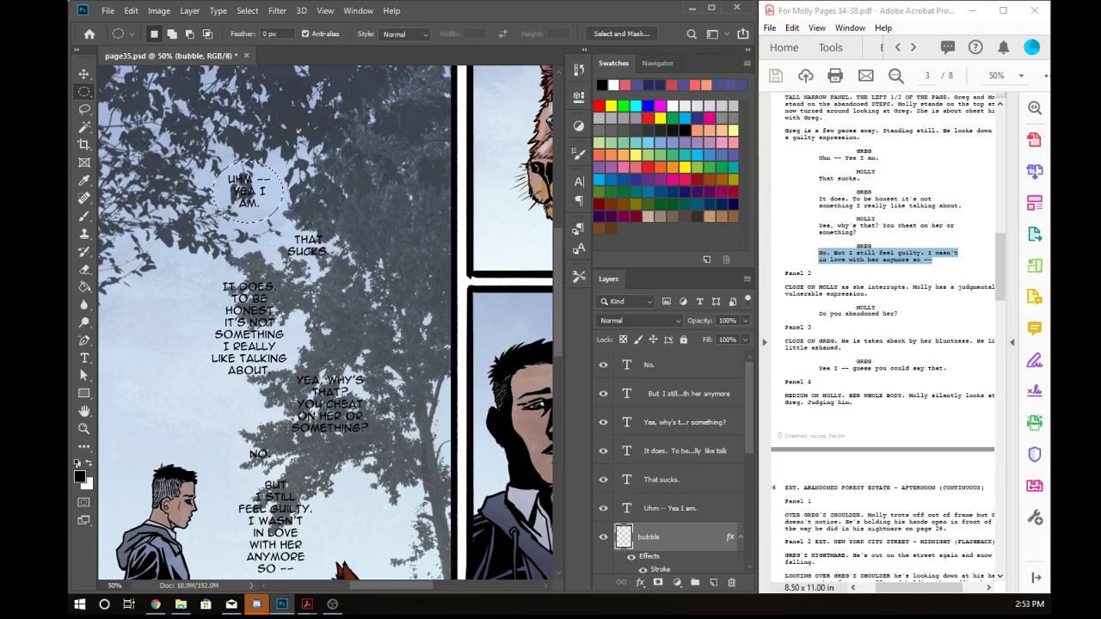
key("alt+BackSpace")
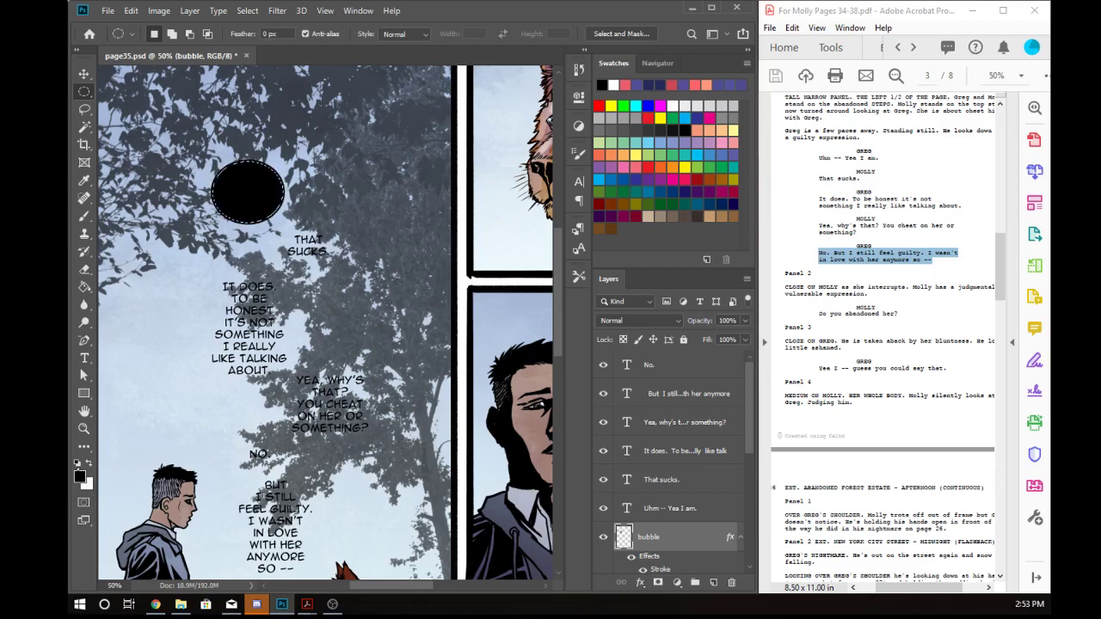
key("ctrl+BackSpace")
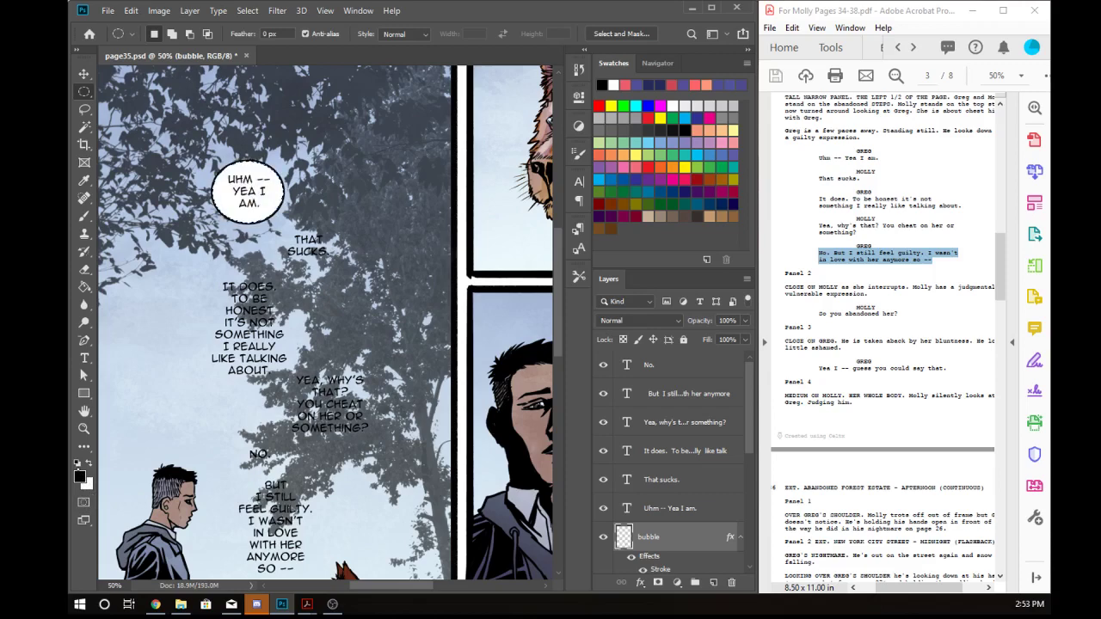
key("ctrl+d")
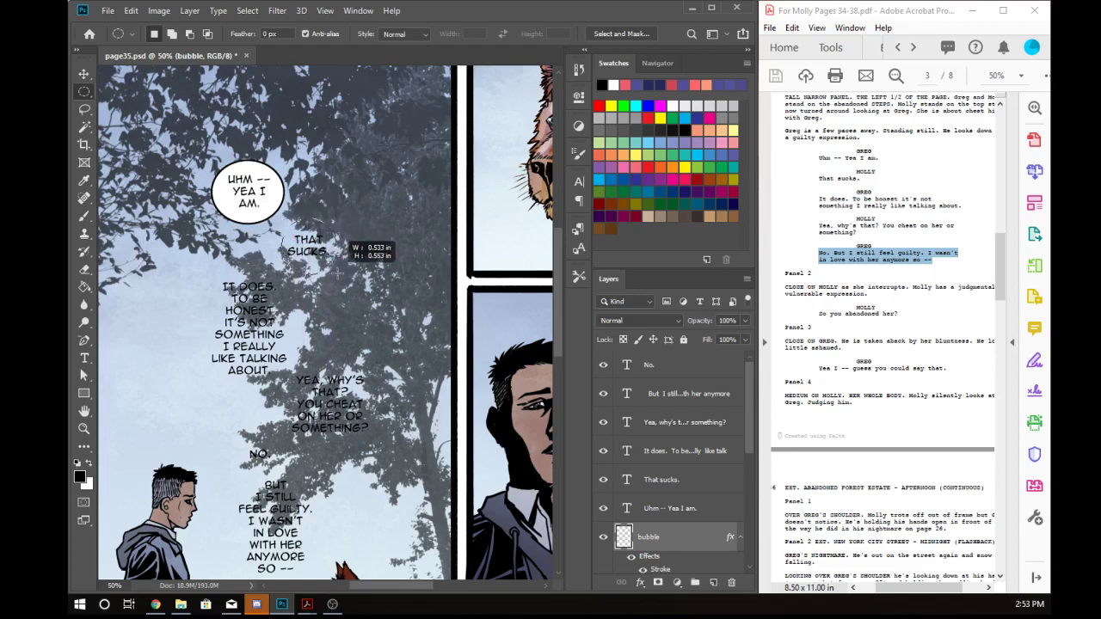
- Add a white-filled elliptical bubble behind the "That sucks." text
left_click_drag(277, 225, 343, 273)
key("ctrl+BackSpace")
key("ctrl+d")
- Add white-filled elliptical bubbles behind the "It does. To be honest" and "Yea, why's that?" texts
left_click_drag(192, 266, 296, 386)
mouse_move(283, 346)
left_mouse_down()
mouse_move(365, 404)
mouse_move(379, 448)
left_mouse_up()
key("ctrl+BackSpace")
key("ctrl+d")
key("ctrl+d")
key("ctrl+d")
left_click_drag(320, 358, 381, 447)
key("ctrl+BackSpace")
key("ctrl+d")
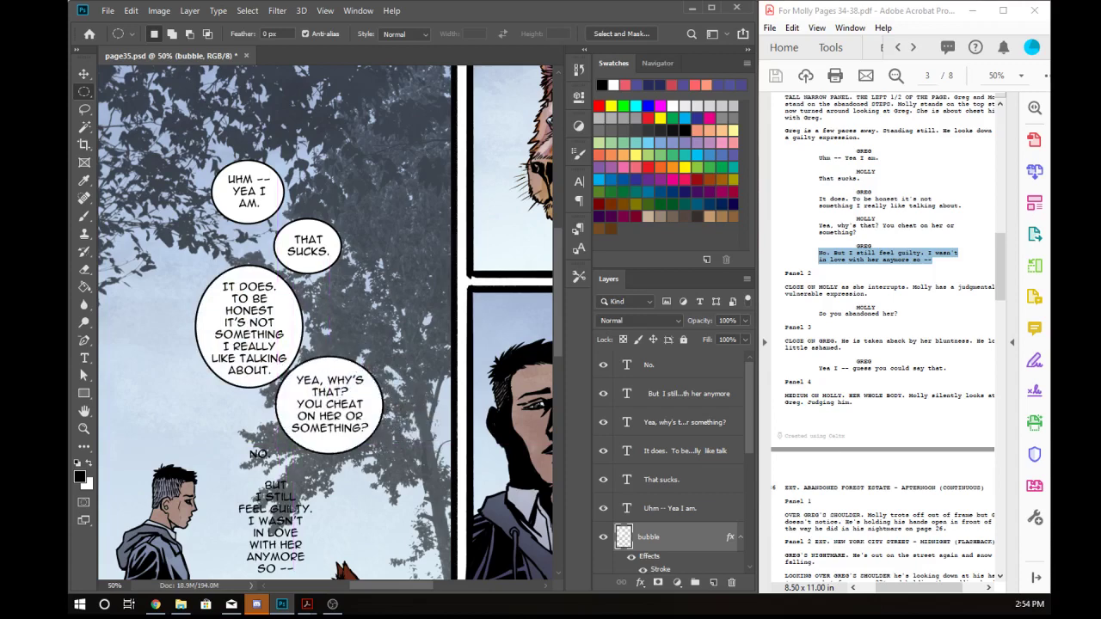
- Add white-filled elliptical bubbles behind the "No." and "But I still feel guilty" texts
left_click_drag(231, 437, 288, 471)
key("ctrl+BackSpace")
key("ctrl+d")
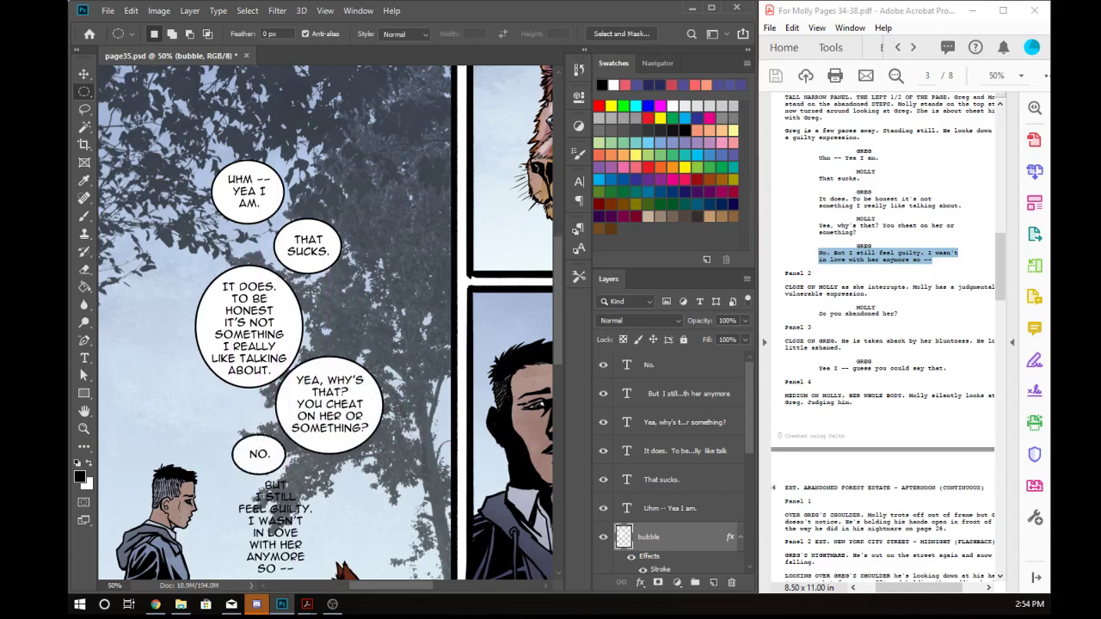
scroll(291, 344, "down", 5)
left_click_drag(230, 327, 328, 440)
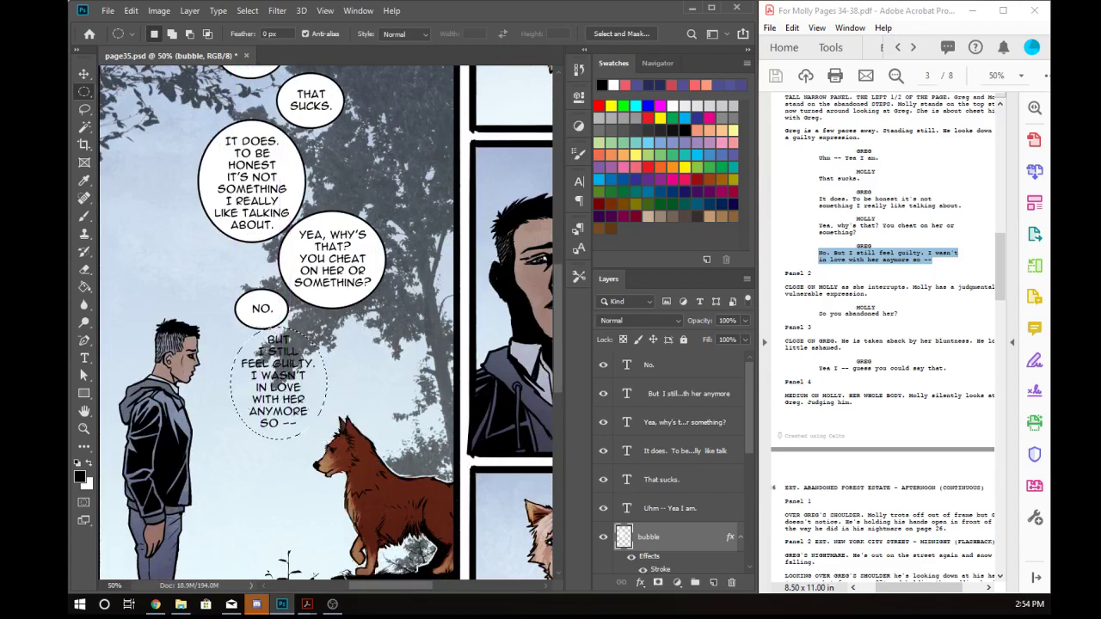
key("ctrl+BackSpace")
key("ctrl+d")
- Set up a hard round 19 px brush in Normal mode with white as the foreground color
key("b")
right_click(277, 306)
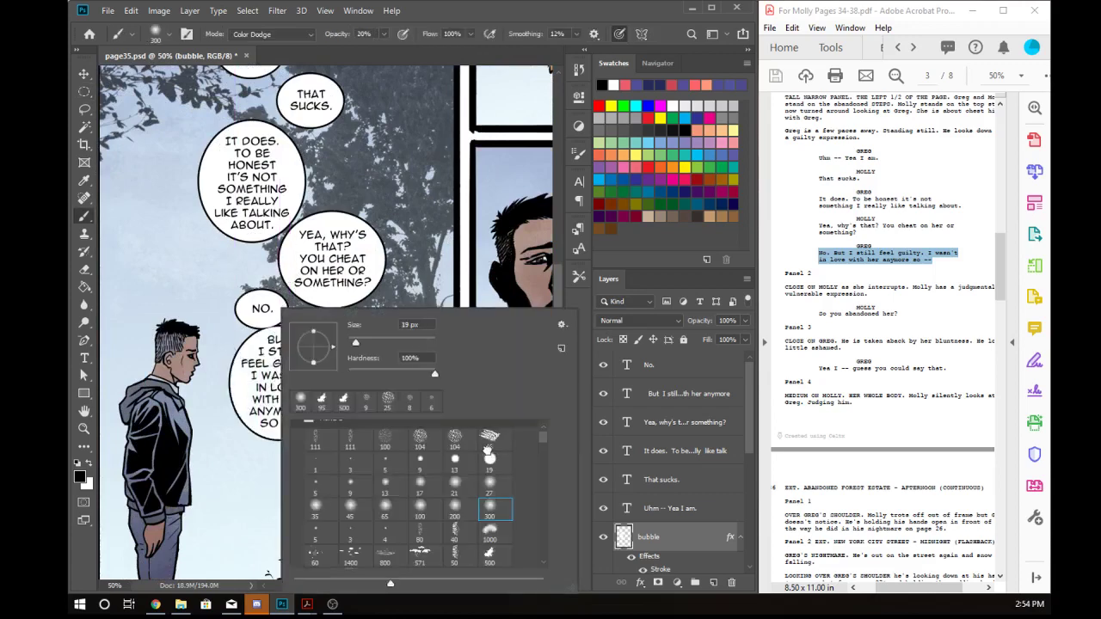
double_click(494, 449)
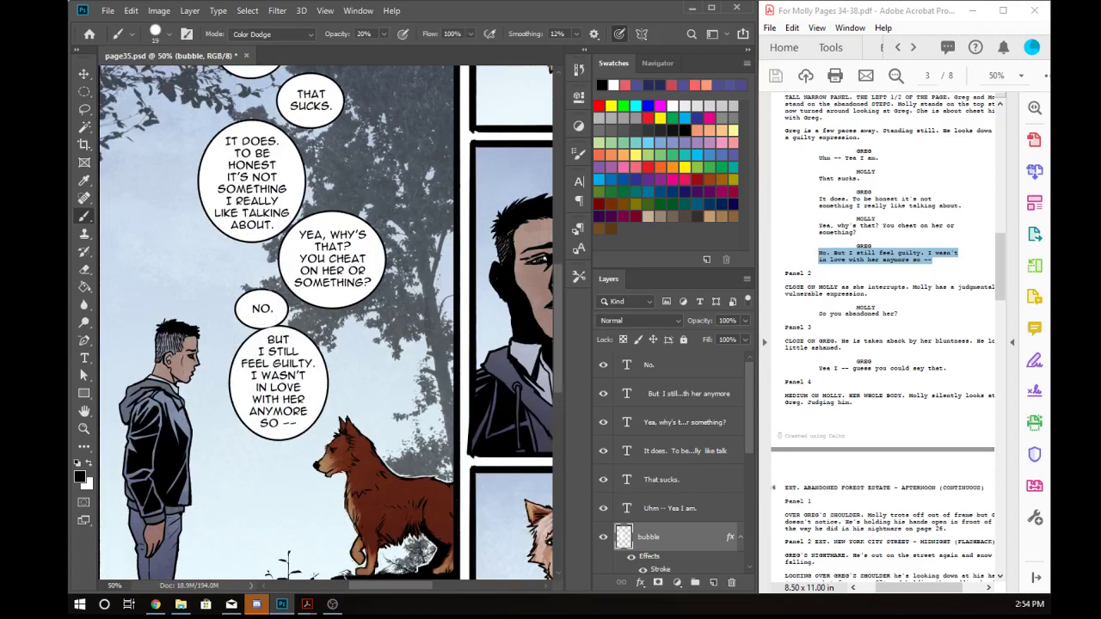
key("x")
right_click(262, 319, "shift")
left_click(290, 226)
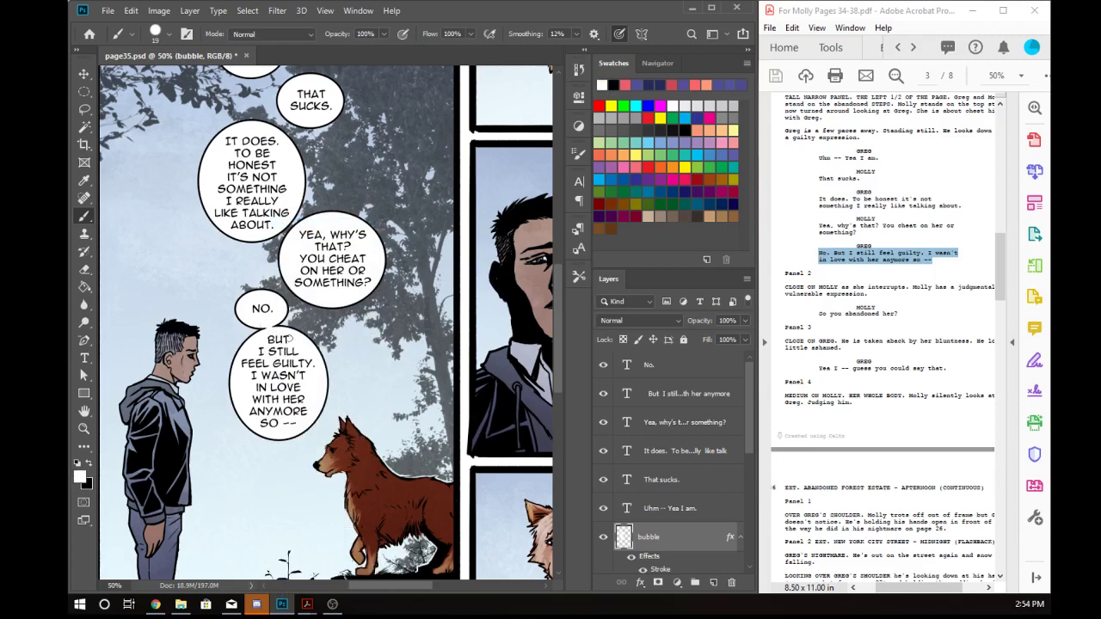
- Try painting a curved connector from the "That sucks." bubble to the "Yea, why's that?" bubble and short tails on the bubbles
left_click_drag(392, 284, 396, 374)
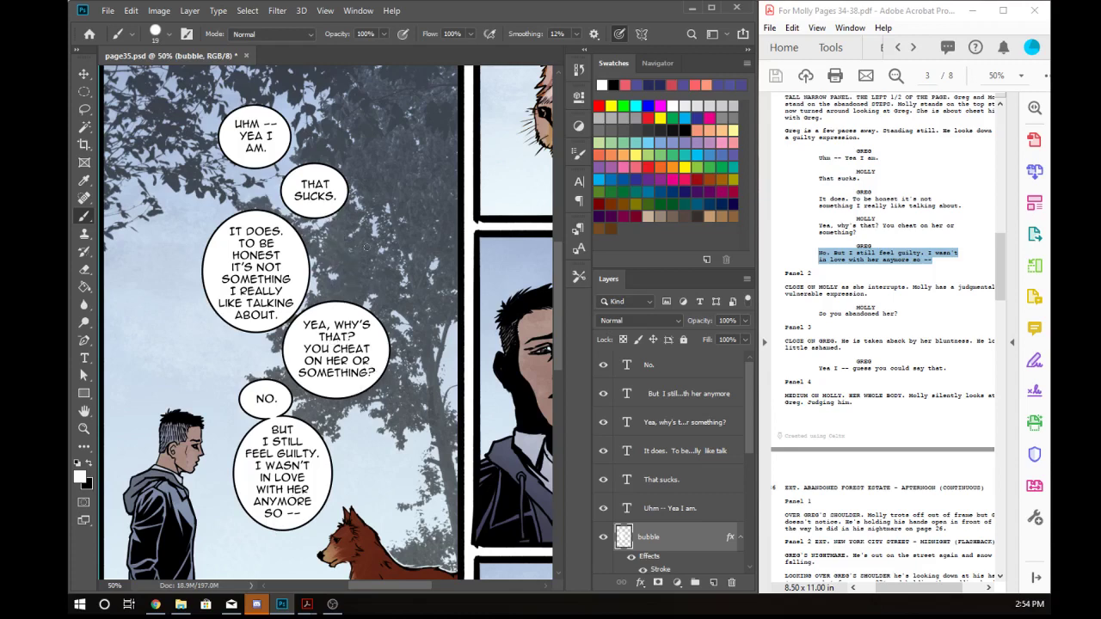
left_click_drag(357, 316, 336, 303)
key("ctrl+z")
left_click_drag(371, 325, 323, 194)
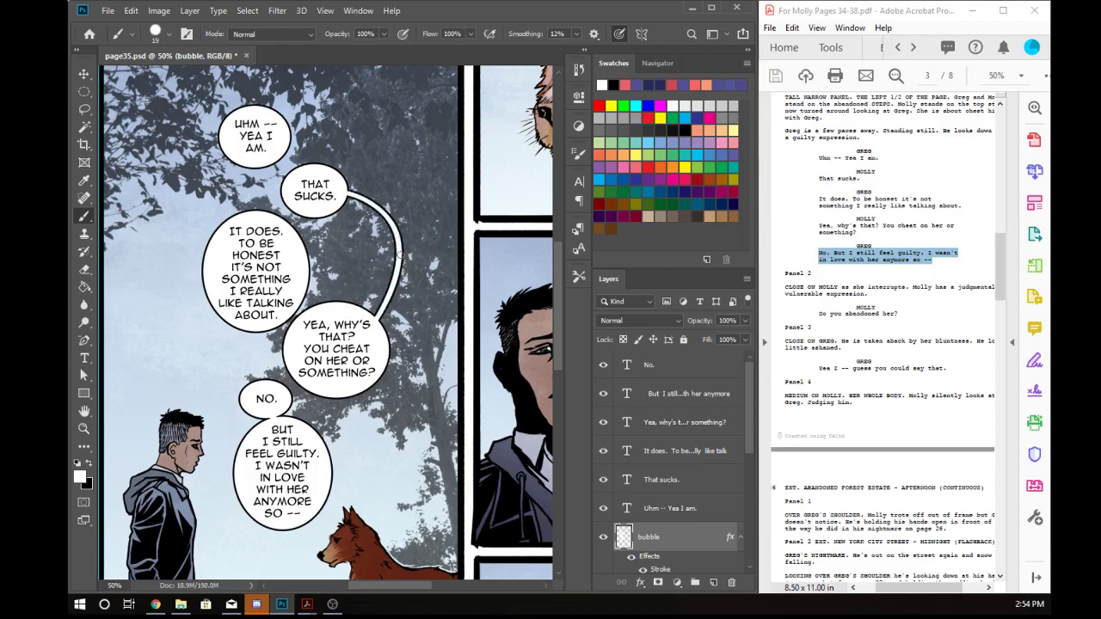
key("ctrl+z")
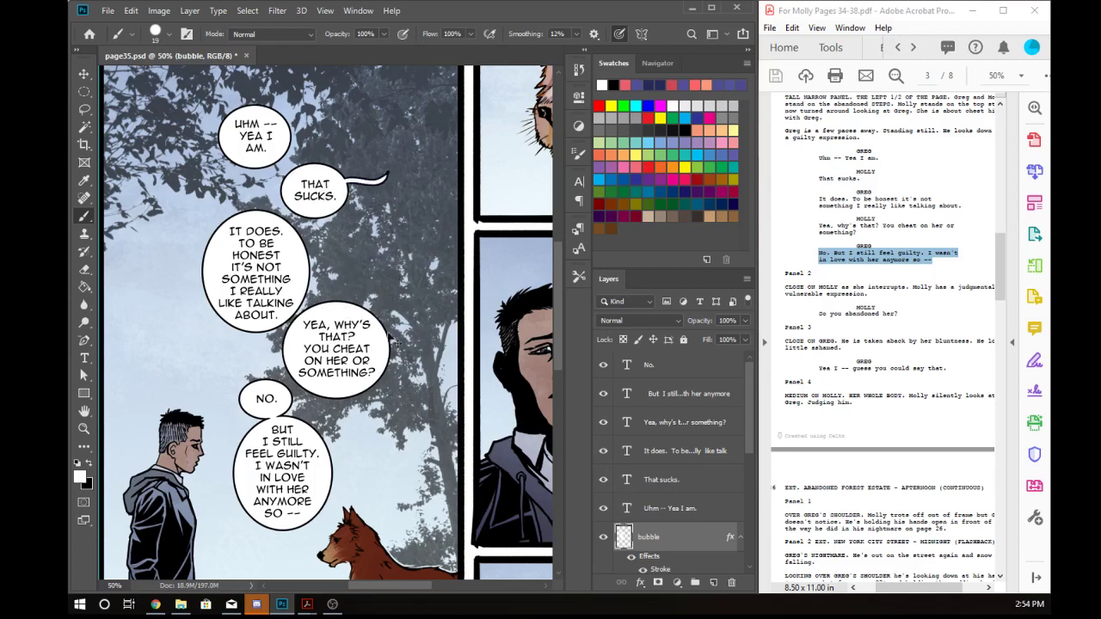
left_click_drag(360, 387, 368, 434)
left_click_drag(324, 500, 325, 525)
key("ctrl+z")
key("ctrl+z")
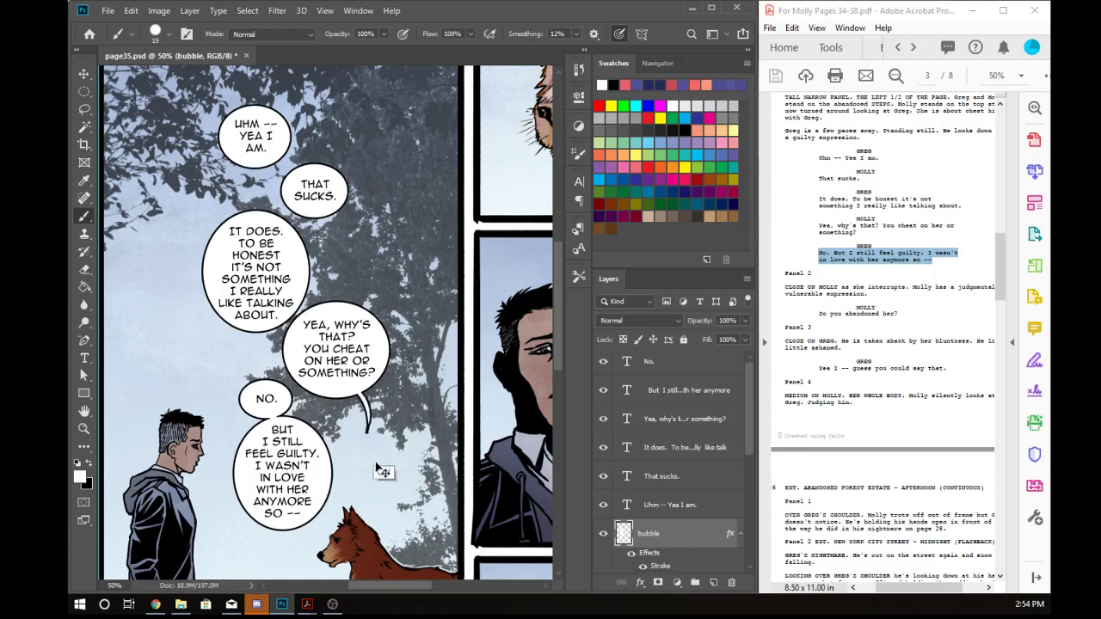
- Paint a curved connector between the "That sucks." and "Yea, why's that?" bubbles and a short tail under the latter
left_click_drag(310, 198, 323, 322)
key("ctrl+z")
left_click_drag(314, 203, 332, 307)
mouse_move(317, 399)
left_mouse_down()
mouse_move(317, 429)
mouse_move(301, 436)
mouse_move(336, 376)
left_mouse_up()
key("ctrl+z")
key("ctrl+z")
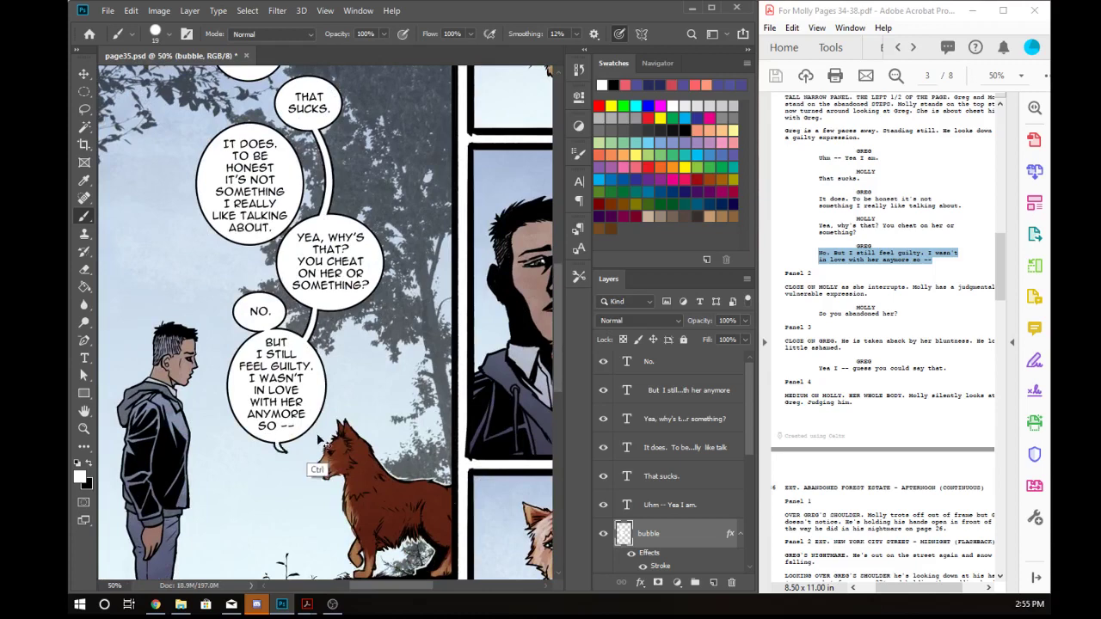
key("ctrl+z")
key("ctrl+z")
left_click_drag(354, 302, 356, 343)
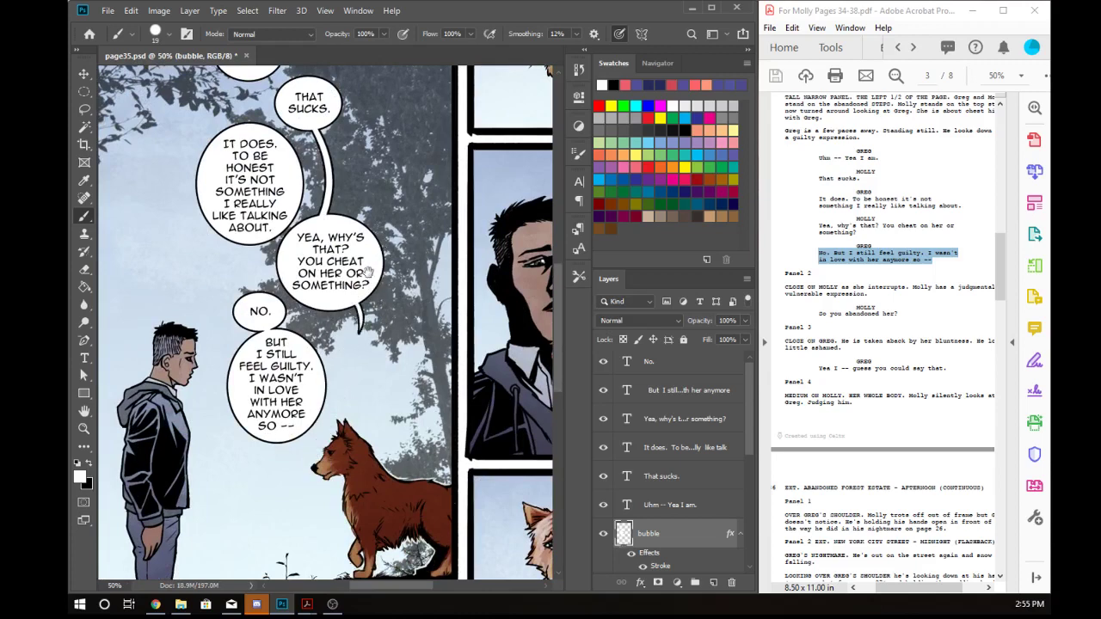
- Paint connectors from "Uhm -- Yea I am." through "It does." to "No." and a tail on the "But I still feel guilty" bubble
left_click_drag(370, 270, 397, 373)
left_click_drag(266, 178, 263, 227)
left_click_drag(256, 343, 266, 399)
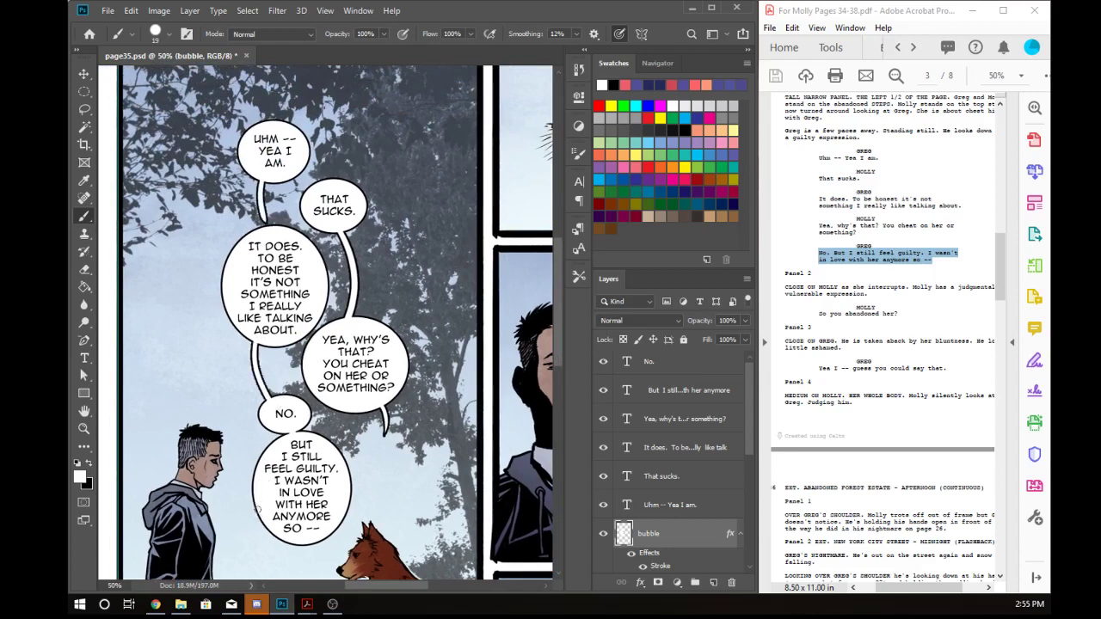
mouse_move(247, 497)
left_mouse_down()
mouse_move(286, 444)
mouse_move(231, 473)
mouse_move(256, 497)
left_mouse_up()
- Undo all the painted connectors and tails, leaving only the plain elliptical bubbles
key("ctrl+z")
key("ctrl+z")
key("ctrl+z")
key("ctrl+z")
key("ctrl+z")
key("ctrl+z")
key("ctrl+z")
key("ctrl+z")
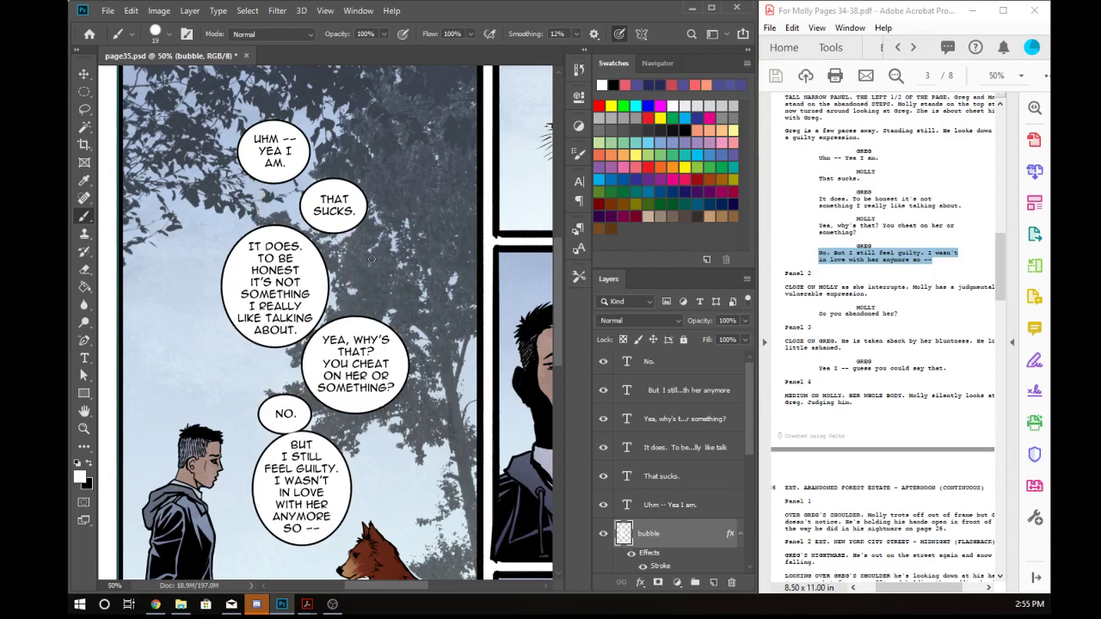
- Paint long curved tails outward from the outer sides of the "Uhm -- Yea I am." and "That sucks." bubbles
mouse_move(248, 158)
left_mouse_down()
mouse_move(205, 164)
mouse_move(190, 266)
mouse_move(228, 154)
mouse_move(185, 233)
left_mouse_up()
key("ctrl+z")
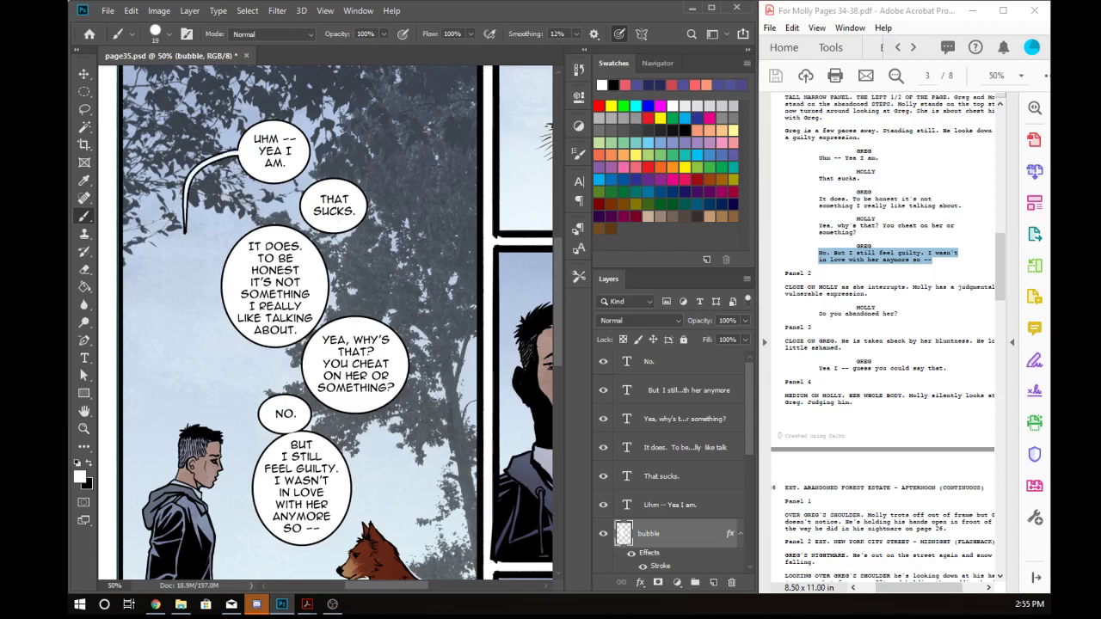
left_click_drag(355, 207, 423, 269)
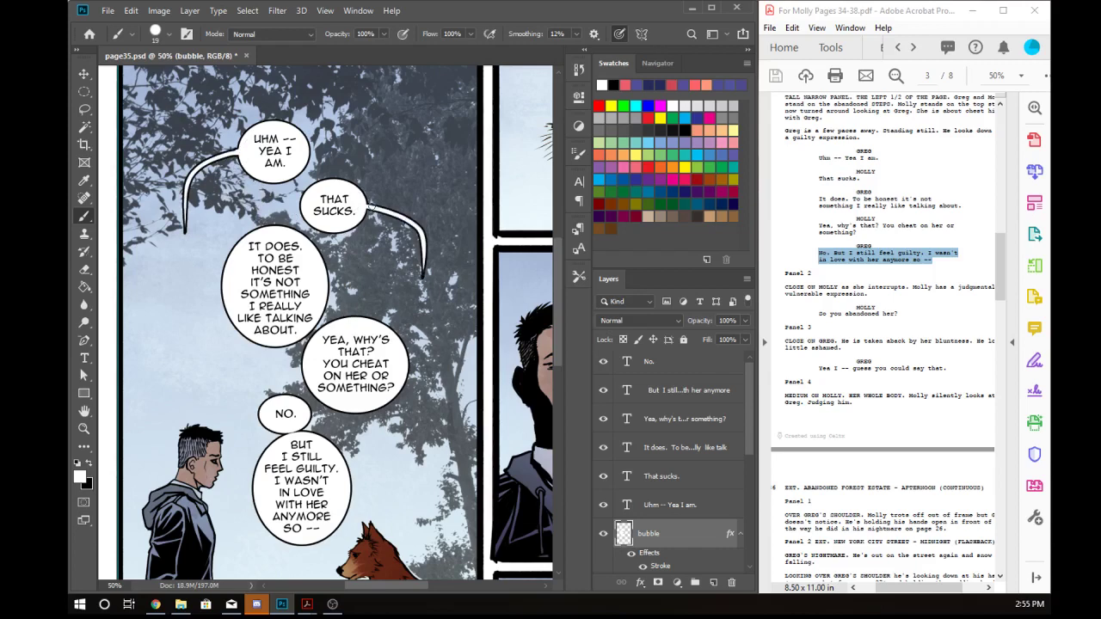
key("ctrl+z")
mouse_move(360, 206)
left_mouse_down()
mouse_move(414, 221)
mouse_move(412, 242)
left_mouse_up()
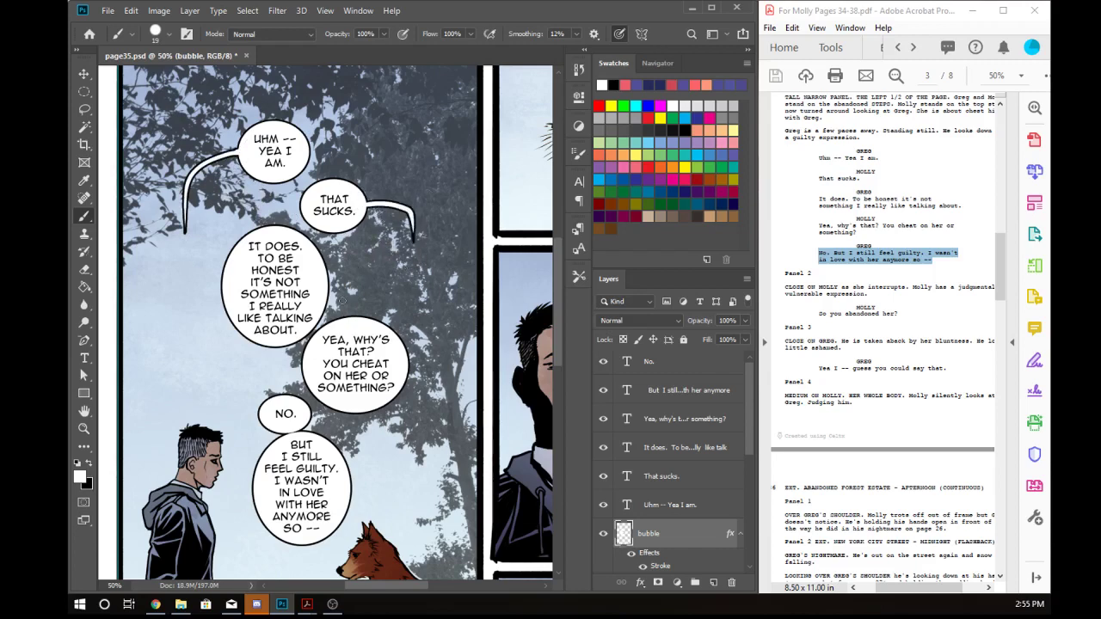
- Paint connectors linking the man's bubbles down to "No." and the "That sucks." bubble to "Yea, why's that?"
left_click_drag(263, 182, 262, 229)
left_click_drag(339, 229, 353, 315)
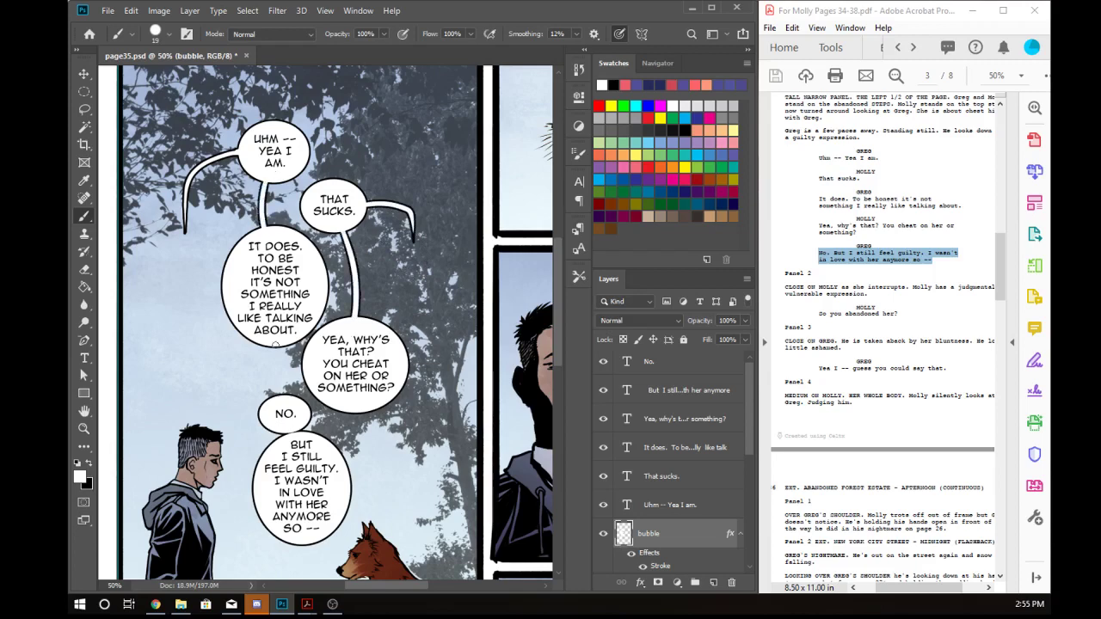
left_click_drag(272, 343, 285, 400)
- Erase the long outward tails beside the "Uhm -- Yea I am." and "That sucks." bubbles
scroll(336, 436, "down", 1)
left_click_drag(336, 436, 321, 337)
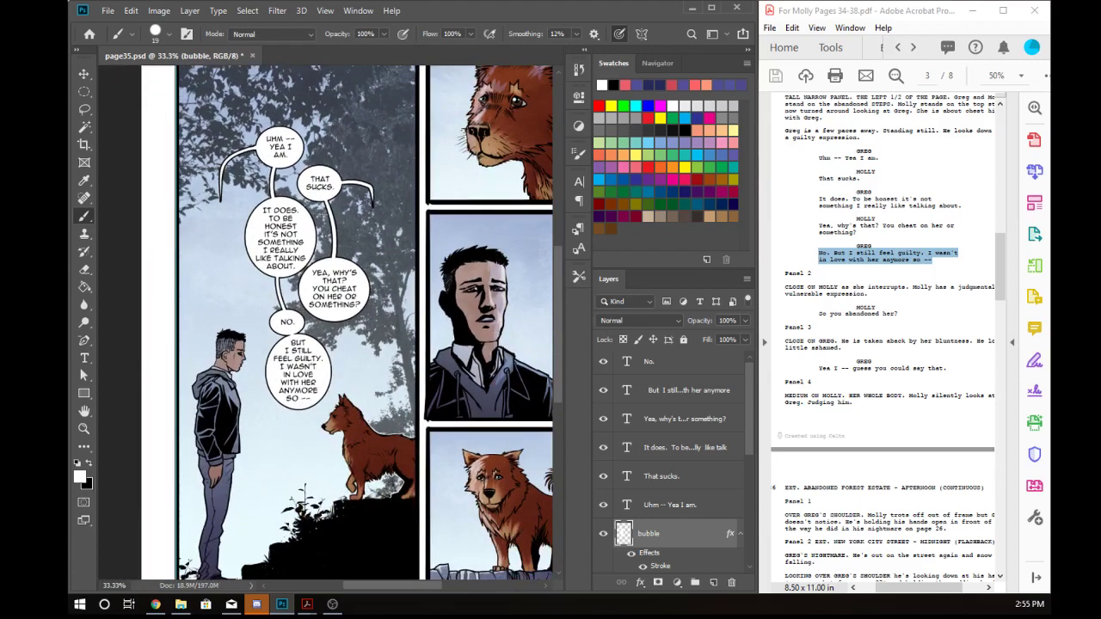
key("e")
left_click_drag(236, 147, 245, 151)
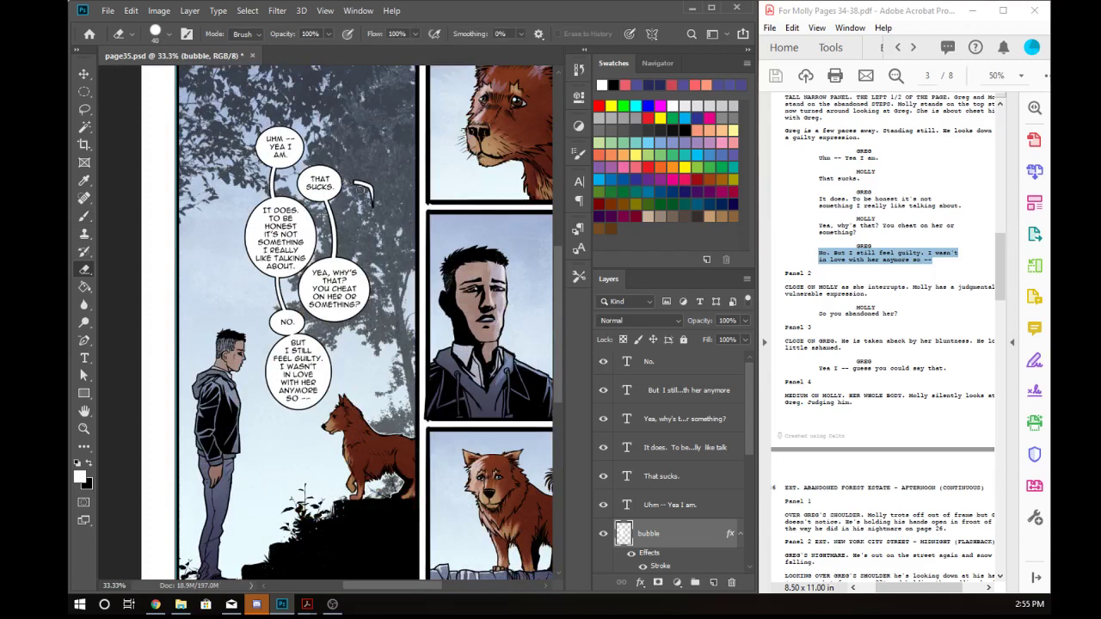
- Paint a tail from the "But I still feel guilty" bubble toward the man and one from "Yea, why's that?" toward the dog
key("b")
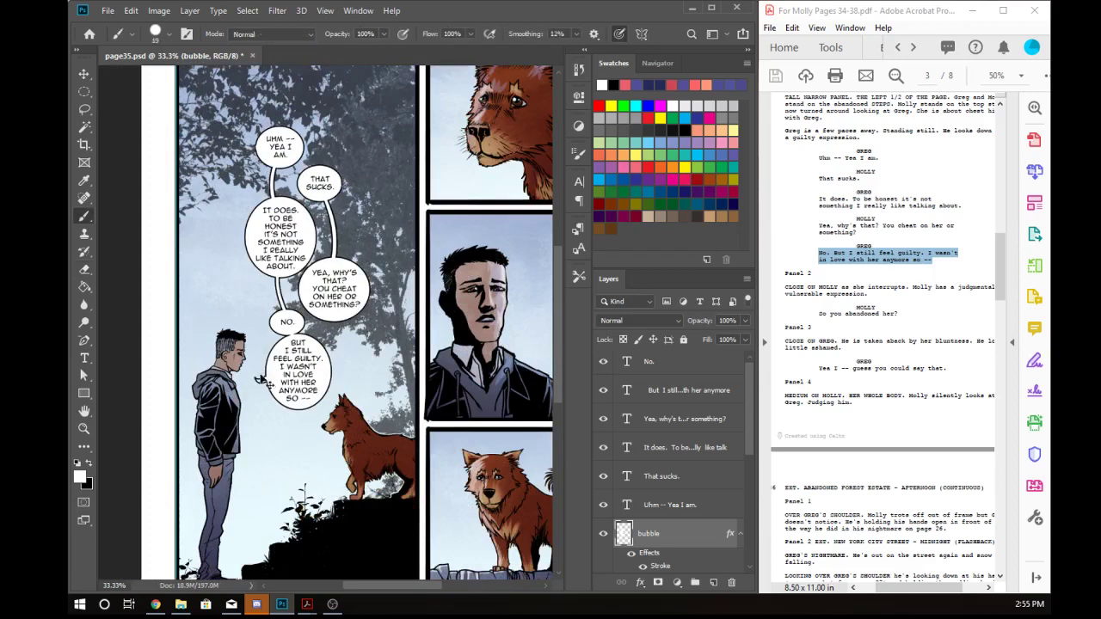
left_click_drag(251, 378, 269, 376)
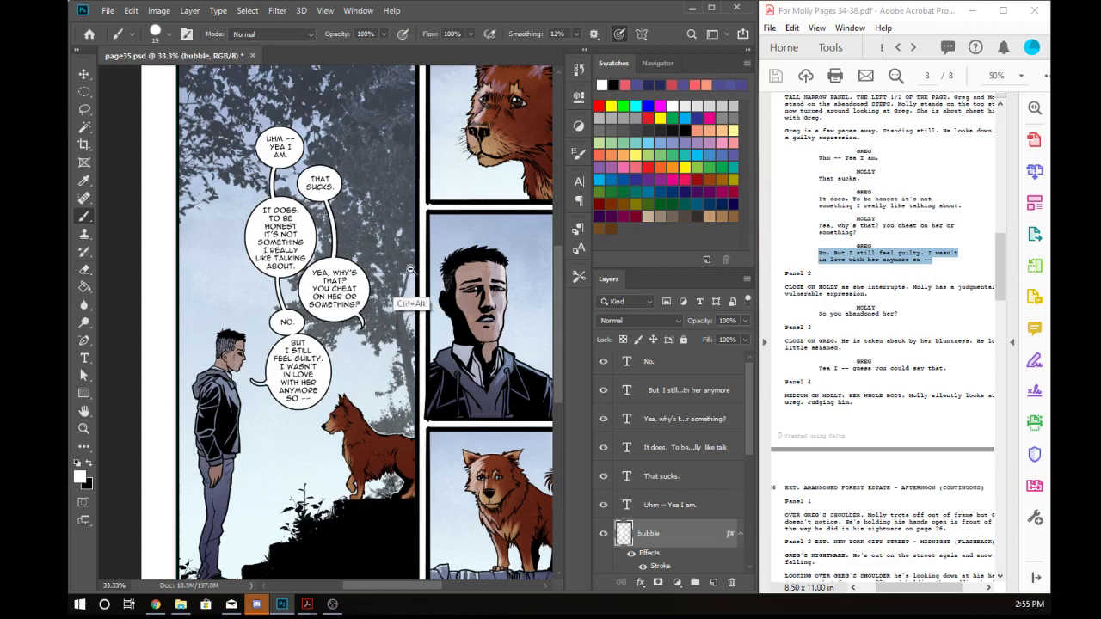
key("ctrl+minus")
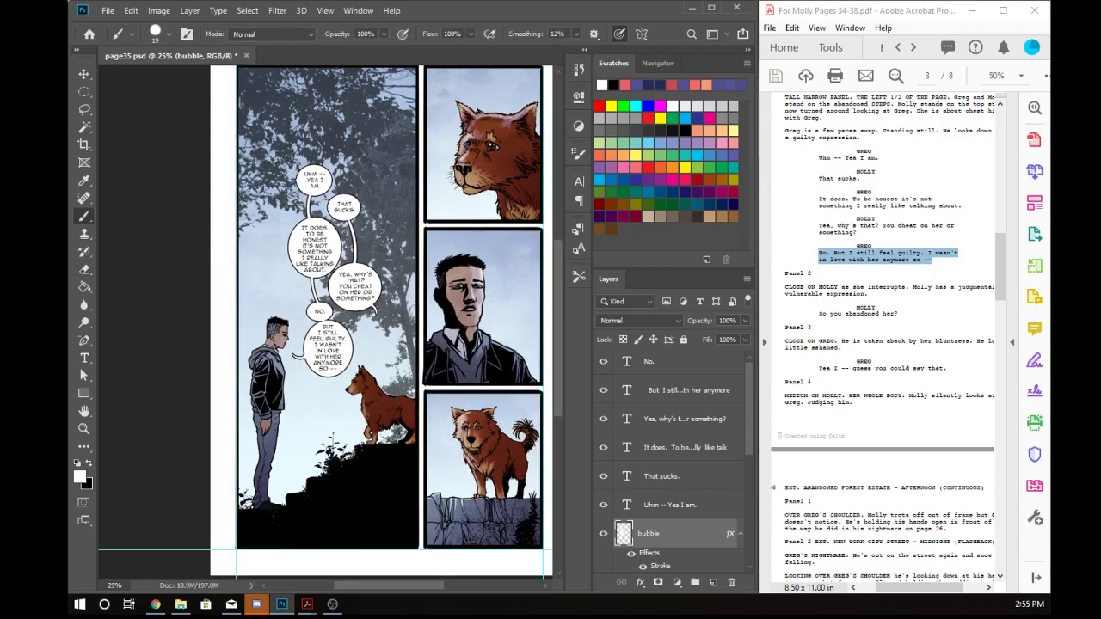
key("l")
scroll(363, 221, "up", 2)
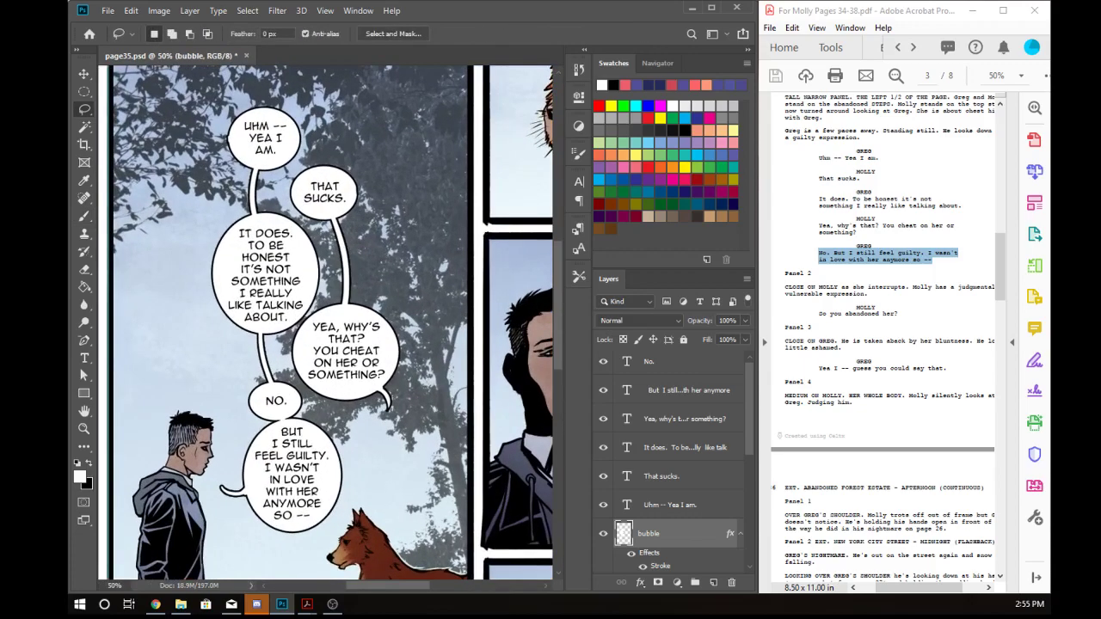
key("m")
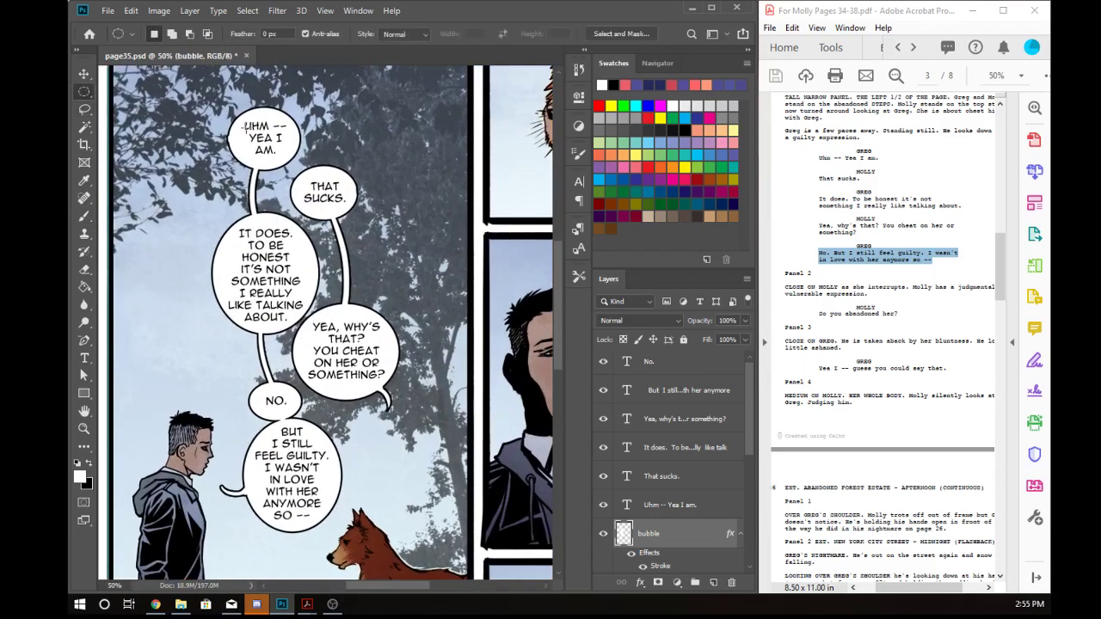
left_click_drag(227, 102, 301, 170)
key("ctrl+d")
key("b")
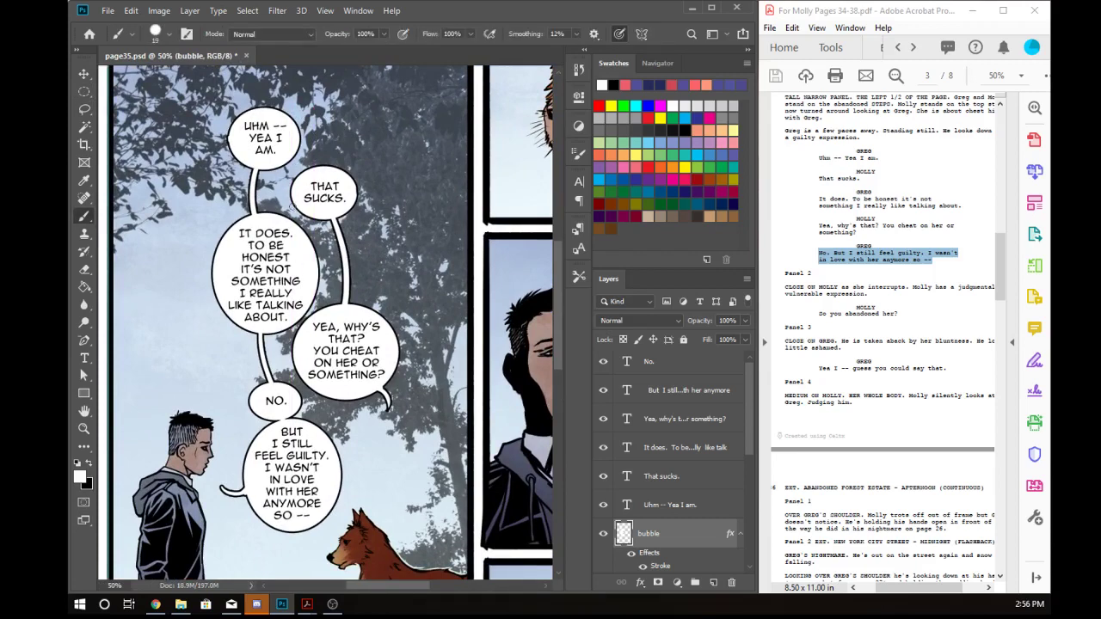
- Select all the bubbles and connectors on the bubble layer with the Lasso tool and delete them
key("l")
mouse_move(340, 182)
left_mouse_down()
mouse_move(275, 87)
mouse_move(177, 258)
mouse_move(413, 387)
mouse_move(344, 185)
left_mouse_up()
key("Delete")
key("ctrl+d")
- Outline a hand-drawn bubble around the "Uhm -- Yea I am." text with the Lasso tool and fill it white
scroll(243, 87, "up", 2)
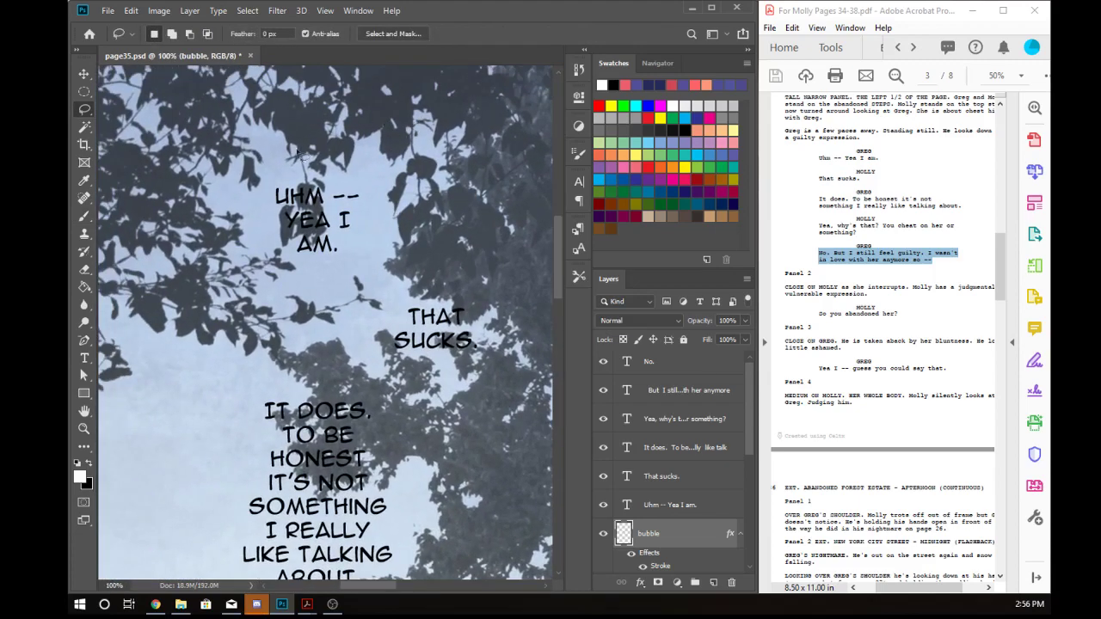
mouse_move(283, 153)
left_mouse_down()
mouse_move(255, 251)
mouse_move(353, 282)
mouse_move(389, 211)
mouse_move(340, 151)
mouse_move(286, 152)
left_mouse_up()
key("alt+BackSpace")
key("ctrl+d")
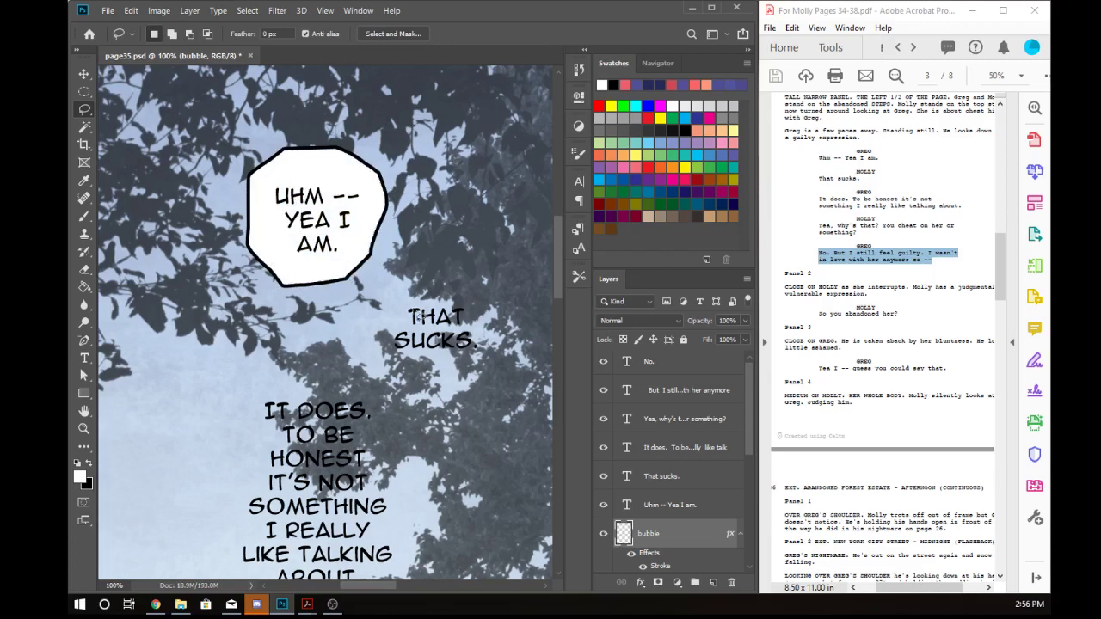
- Outline a hand-drawn bubble around the "That sucks." text with the Lasso tool and fill it white
mouse_move(411, 282)
left_mouse_down()
mouse_move(365, 354)
mouse_move(473, 372)
mouse_move(500, 346)
mouse_move(498, 307)
mouse_move(464, 285)
mouse_move(404, 270)
left_mouse_up()
key("alt+BackSpace")
key("ctrl+d")
key("e")
left_click_drag(453, 332, 498, 205)
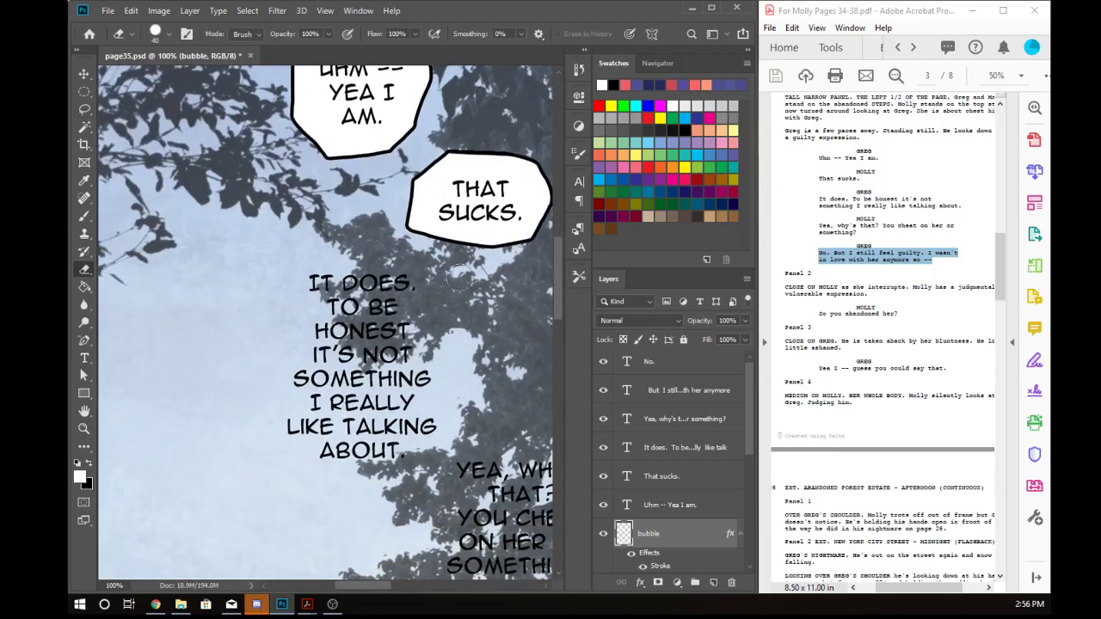
- Lasso a bubble around the "It does. To be honest" text, fill it white and trim its outer edge with the Eraser
key("l")
mouse_move(305, 232)
left_mouse_down()
mouse_move(250, 398)
mouse_move(338, 489)
mouse_move(447, 464)
mouse_move(460, 302)
mouse_move(344, 230)
left_mouse_up()
key("alt+BackSpace")
key("ctrl+d")
key("e")
left_click_drag(242, 351, 248, 497)
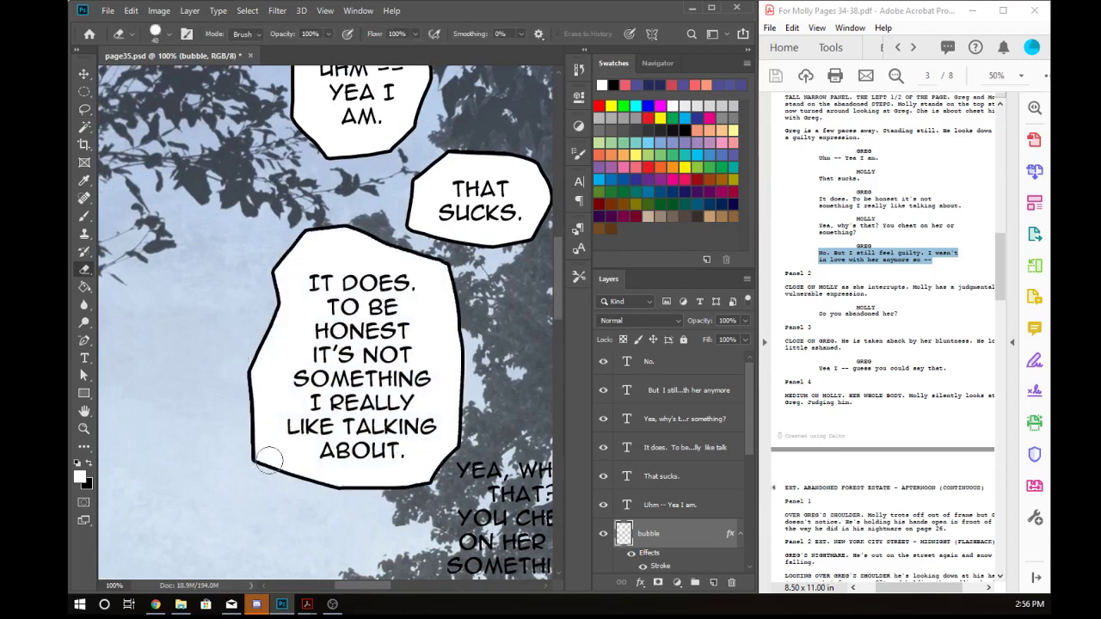
left_click_drag(510, 422, 413, 245)
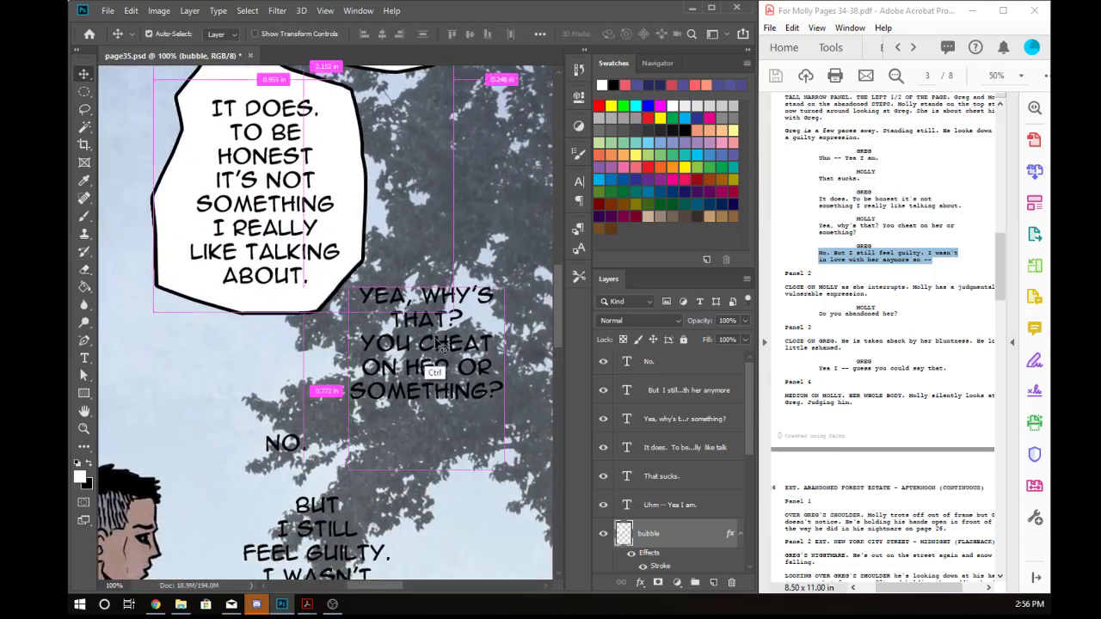
- Nudge the "Yea, why's that?" text slightly away from the neighbouring bubble and lasso a white-filled bubble around it on the bubble layer
left_click_drag(432, 349, 445, 361)
key("l")
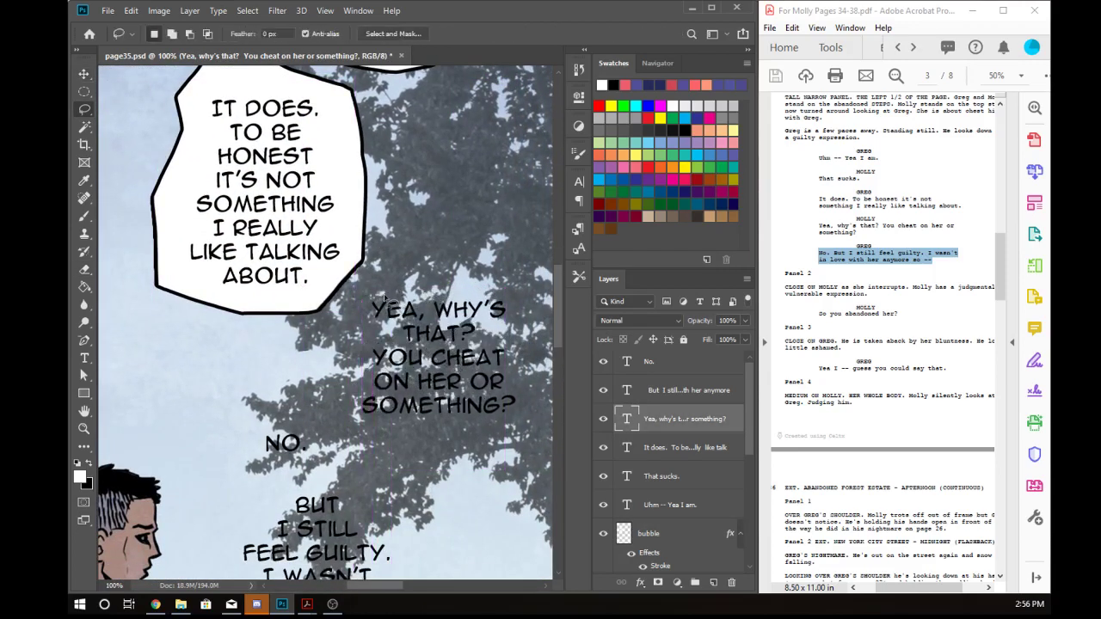
mouse_move(369, 267)
left_mouse_down()
mouse_move(346, 333)
mouse_move(345, 430)
mouse_move(502, 439)
mouse_move(524, 433)
mouse_move(540, 375)
mouse_move(541, 291)
mouse_move(460, 286)
left_mouse_up()
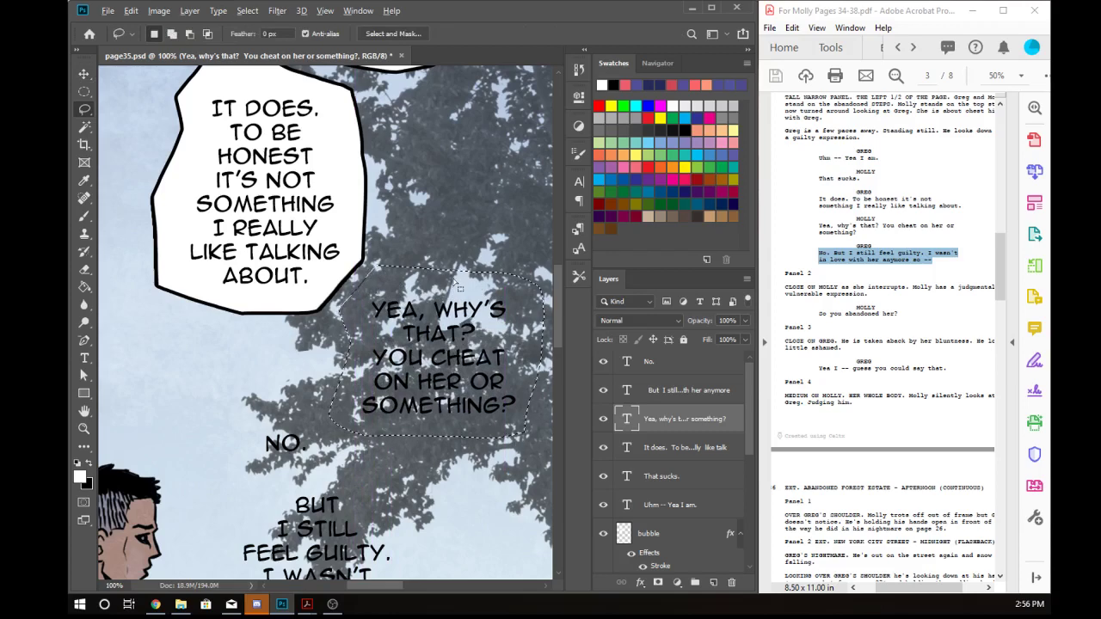
left_click(651, 531)
key("alt+BackSpace")
key("ctrl+d")
key("e")
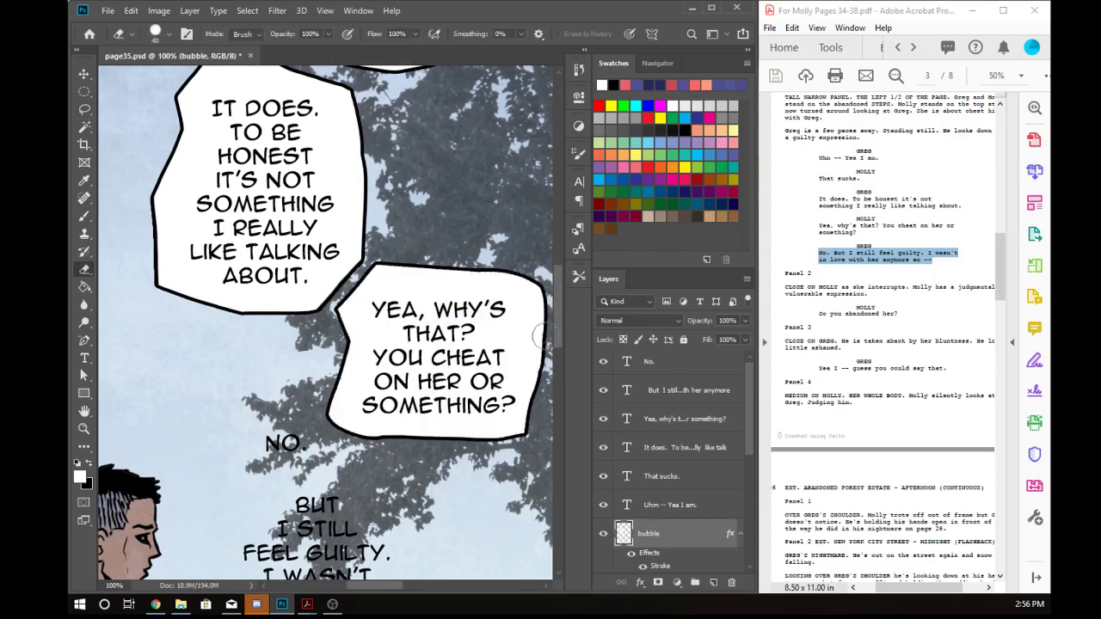
scroll(472, 344, "down", 3)
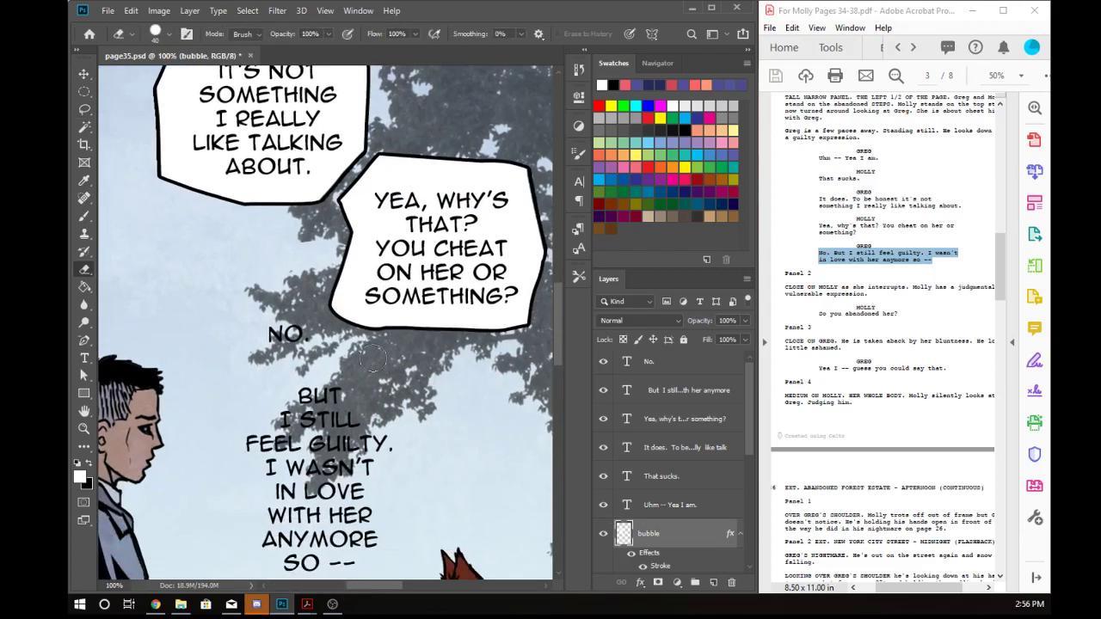
- Outline a small hand-drawn bubble around the "No." text with the Lasso tool and fill it white
key("l")
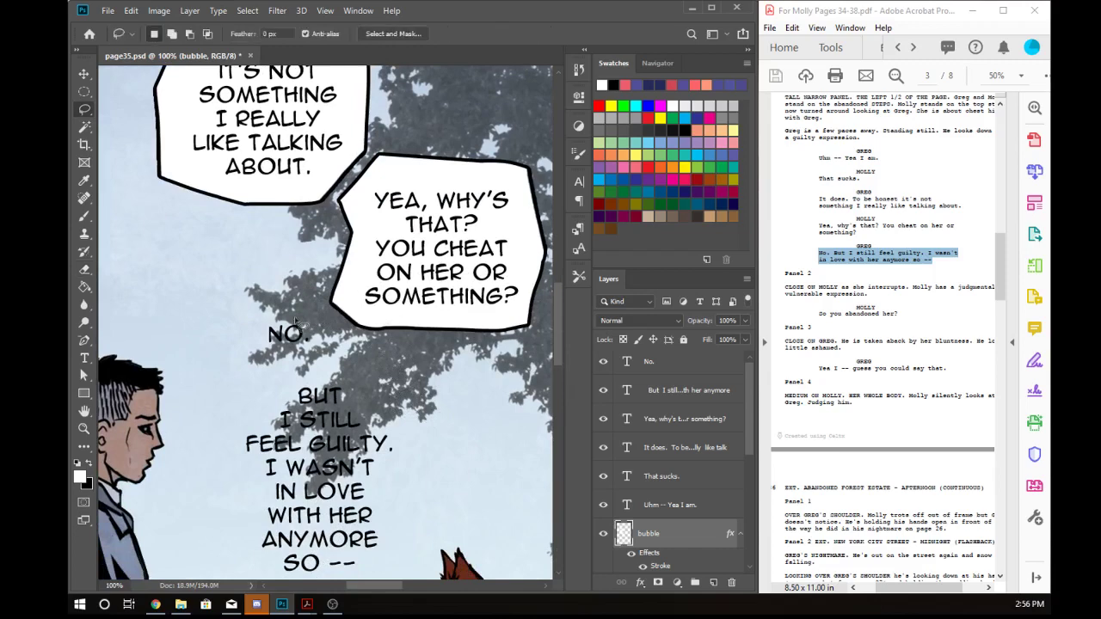
mouse_move(291, 332)
left_mouse_down()
mouse_move(258, 308)
mouse_move(243, 338)
mouse_move(306, 368)
mouse_move(332, 355)
mouse_move(334, 326)
mouse_move(305, 301)
left_mouse_up()
key("alt+BackSpace")
key("ctrl+d")
left_click_drag(418, 503, 428, 357)
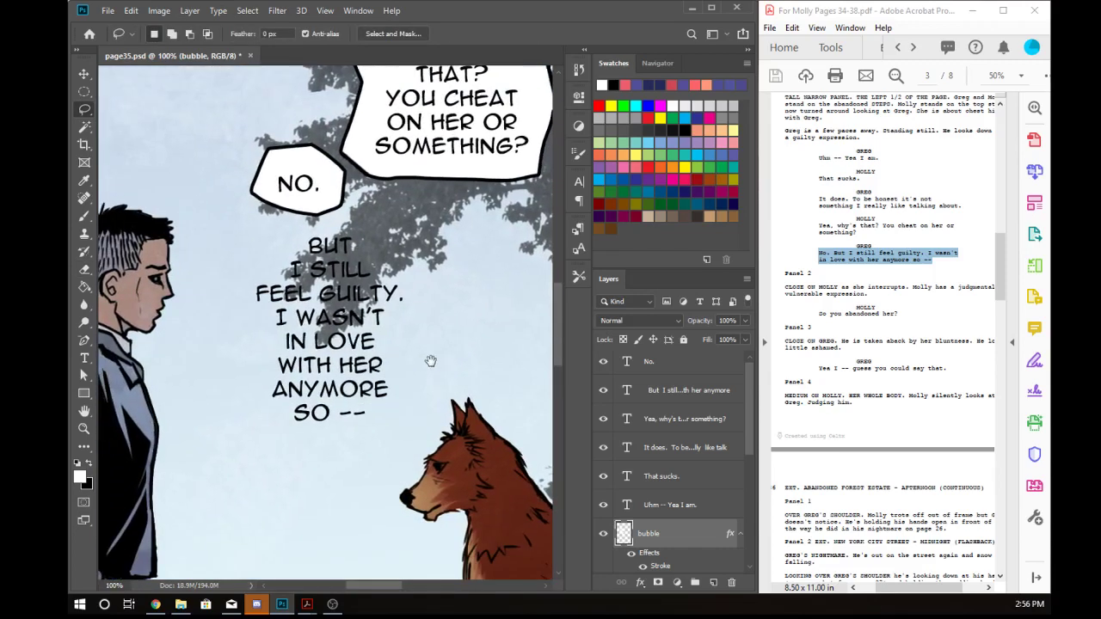
- Lasso a white-filled bubble around the "But I still feel guilty" text and trim its edges with the Eraser
mouse_move(305, 225)
left_mouse_down()
mouse_move(238, 266)
mouse_move(249, 325)
mouse_move(241, 379)
mouse_move(265, 430)
mouse_move(361, 445)
mouse_move(400, 430)
mouse_move(427, 285)
mouse_move(372, 213)
mouse_move(466, 312)
left_mouse_up()
key("alt+BackSpace")
key("ctrl+d")
key("e")
left_click_drag(430, 272, 427, 421)
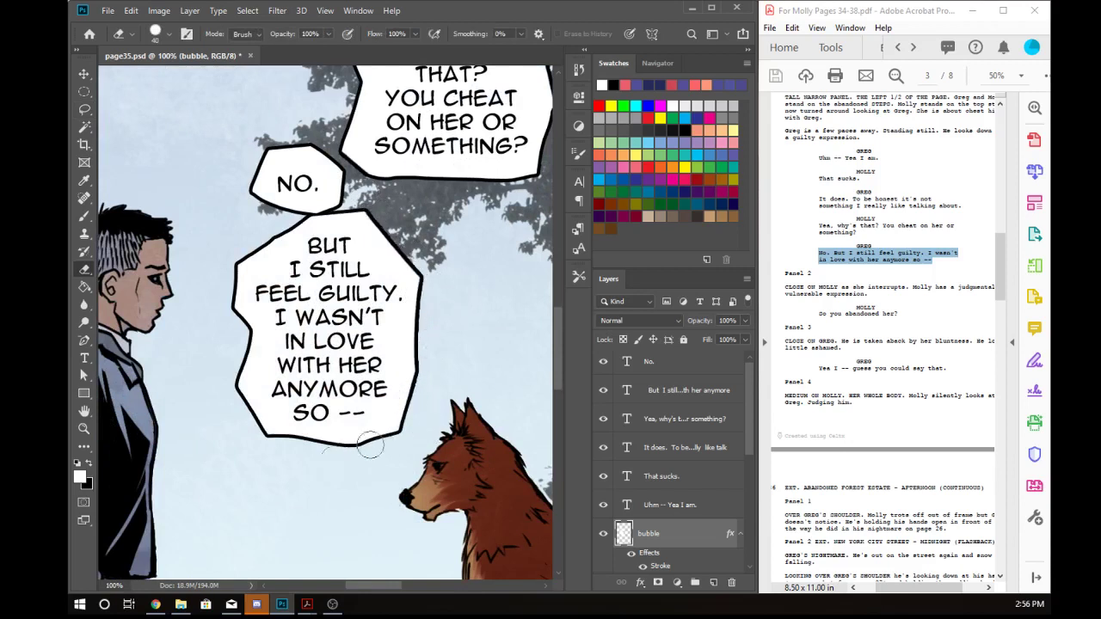
mouse_move(242, 340)
left_mouse_down()
mouse_move(235, 262)
mouse_move(220, 375)
mouse_move(249, 305)
mouse_move(238, 240)
mouse_move(221, 358)
mouse_move(241, 334)
mouse_move(219, 447)
mouse_move(251, 354)
mouse_move(233, 387)
mouse_move(244, 333)
left_mouse_up()
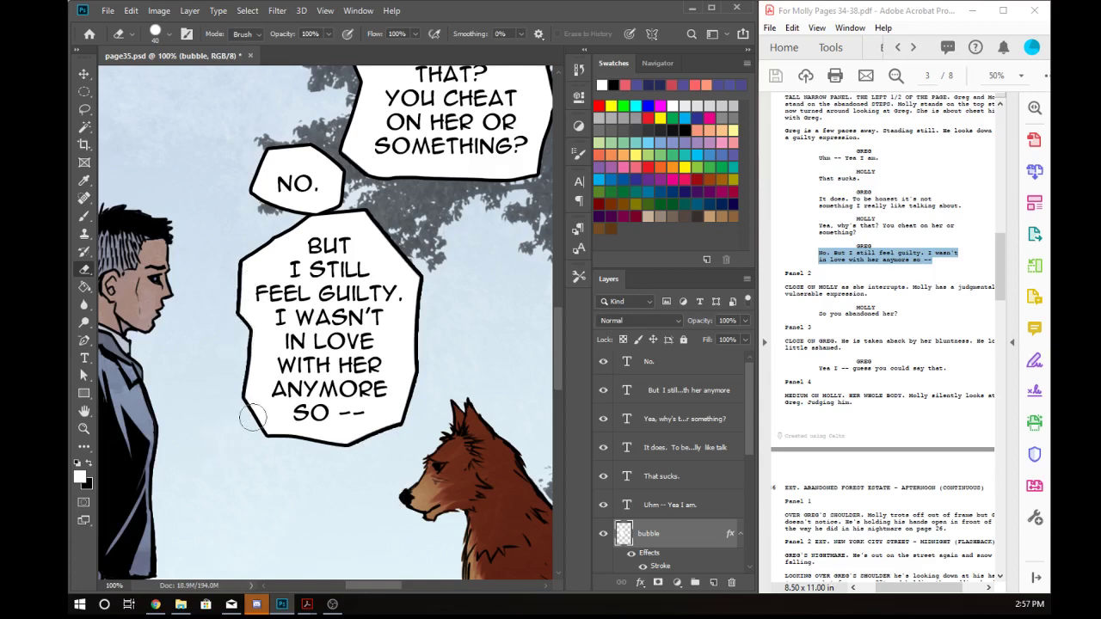
- Paint white connectors joining the "No." bubble to the "But I still feel guilty" bubble and to the "It does." bubble
key("b")
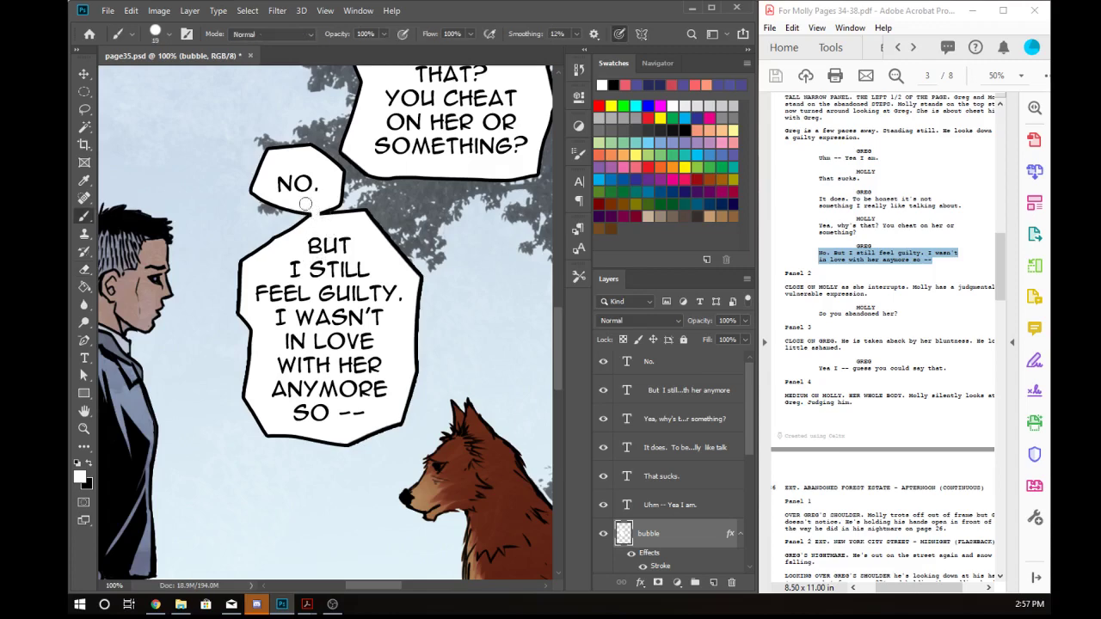
left_click_drag(255, 187, 205, 213)
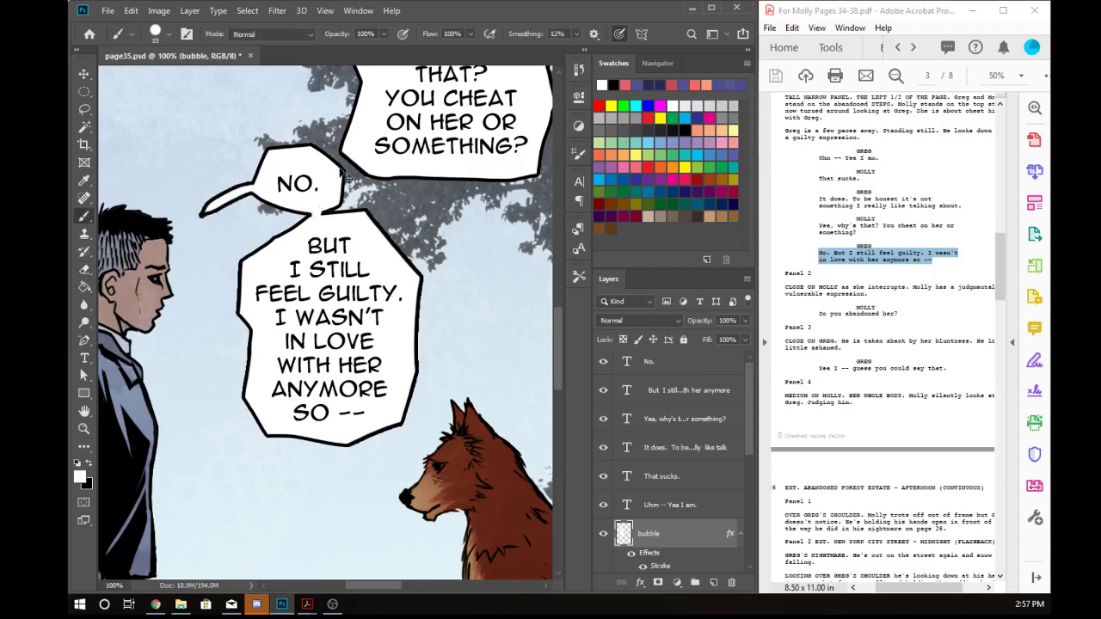
key("ctrl+z")
left_click_drag(374, 177, 421, 406)
left_click(338, 469, "ctrl+alt")
left_click_drag(405, 279, 392, 205)
mouse_move(316, 336)
left_mouse_down()
mouse_move(278, 291)
mouse_move(292, 247)
mouse_move(282, 311)
mouse_move(316, 336)
left_mouse_up()
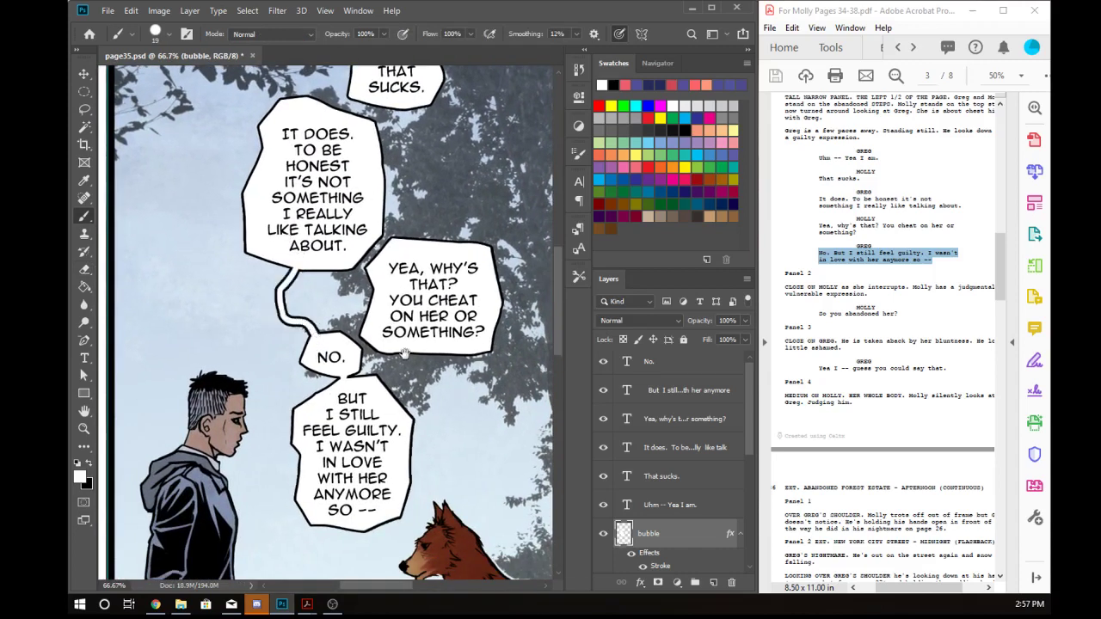
- Paint connectors from the "Uhm -- Yea I am." bubble to "It does." and from "That sucks." to "Yea, why's that?"
scroll(315, 334, "up", 5)
mouse_move(263, 282)
left_mouse_down()
mouse_move(274, 336)
mouse_move(295, 316)
mouse_move(273, 277)
left_mouse_up()
key("ctrl+z")
left_click_drag(434, 379, 411, 265)
mouse_move(344, 241)
left_mouse_down()
mouse_move(352, 342)
mouse_move(337, 372)
left_mouse_up()
key("ctrl+z")
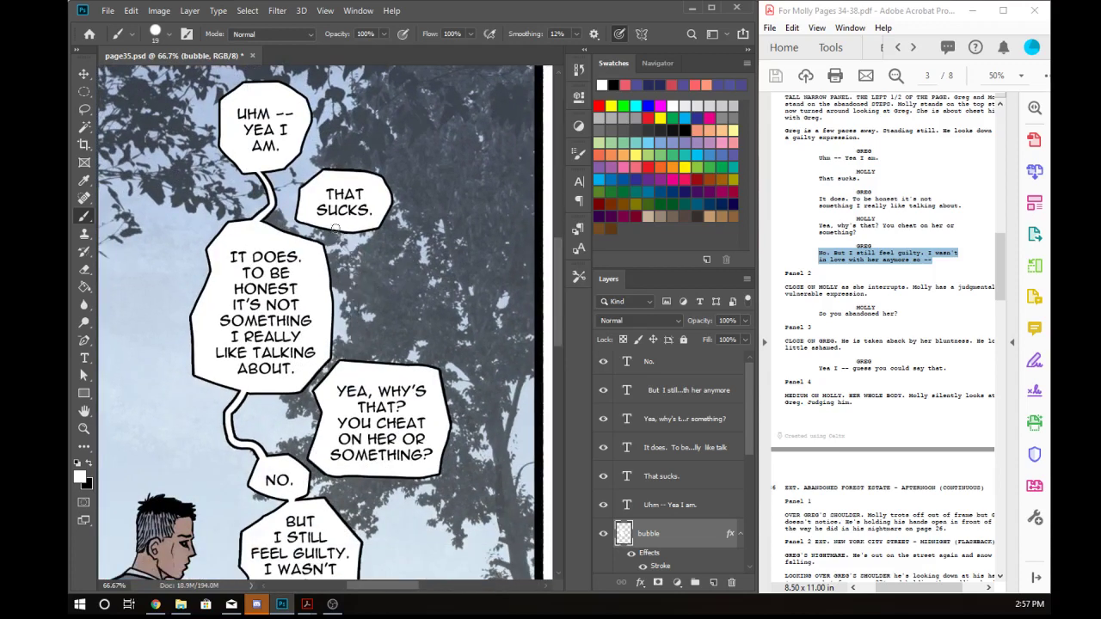
mouse_move(341, 225)
left_mouse_down()
mouse_move(364, 307)
mouse_move(352, 366)
left_mouse_up()
- Paint a tail from the "Yea, why's that?" bubble toward the dog and one from "But I still feel guilty" toward the man
scroll(433, 311, "down", 1)
left_click_drag(415, 507, 378, 354)
scroll(397, 265, "up", 1)
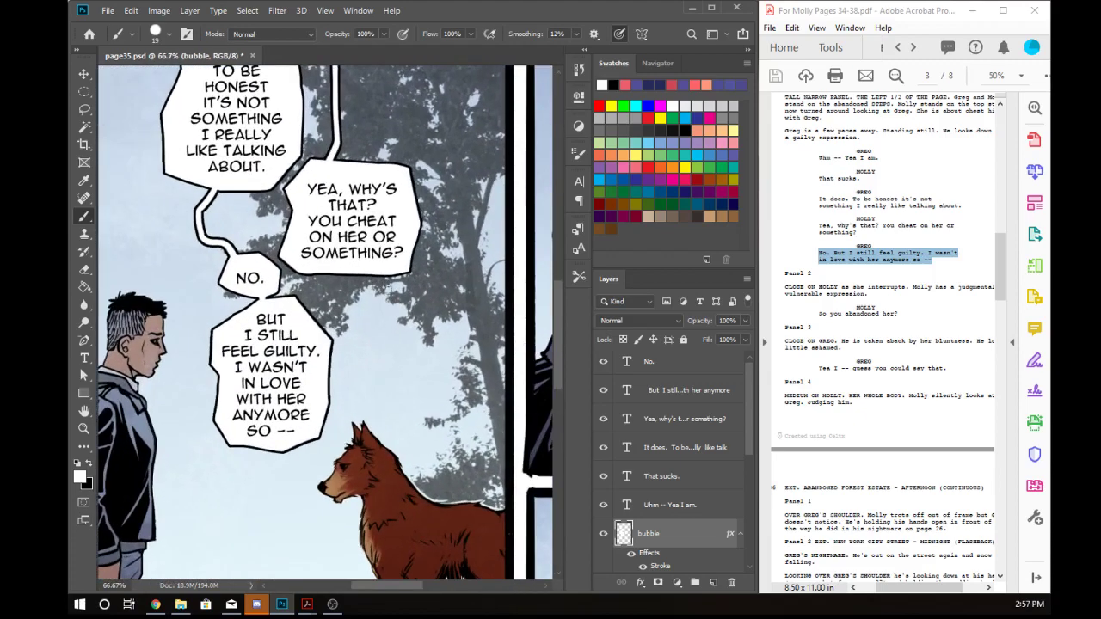
left_click_drag(378, 277, 385, 346)
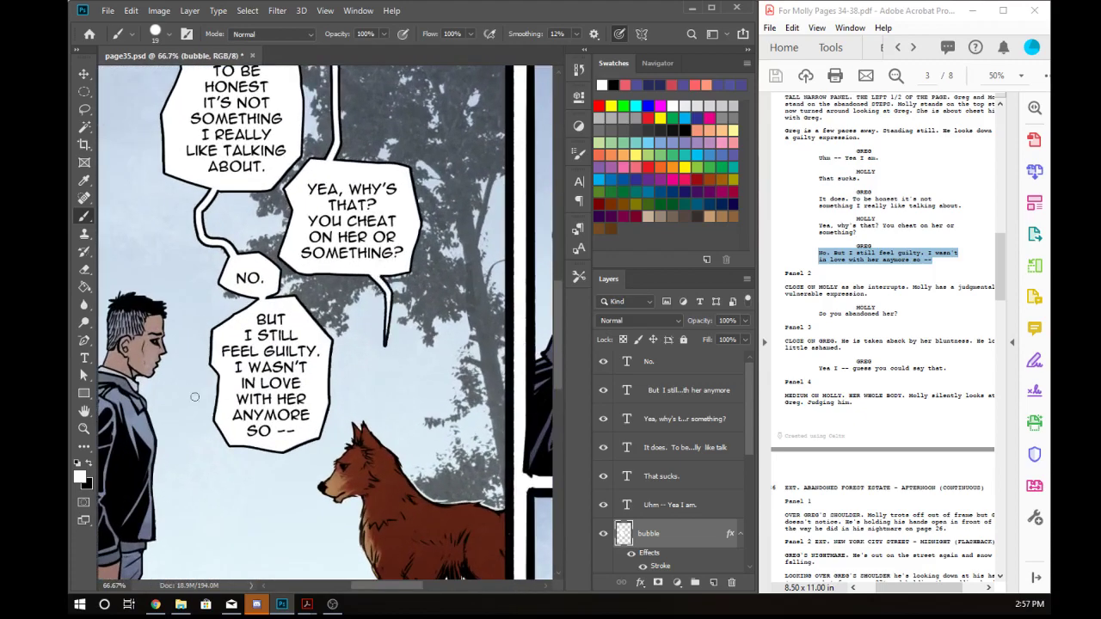
mouse_move(196, 401)
left_mouse_down()
mouse_move(182, 391)
mouse_move(191, 368)
mouse_move(171, 373)
left_mouse_up()
key("ctrl+z")
key("ctrl+z")
- Try adding a freehand-lassoed, white-filled tail under the "But I still feel guilty" bubble, and undo the fill
key("l")
left_click(356, 435, "ctrl")
left_click_drag(356, 437, 357, 374)
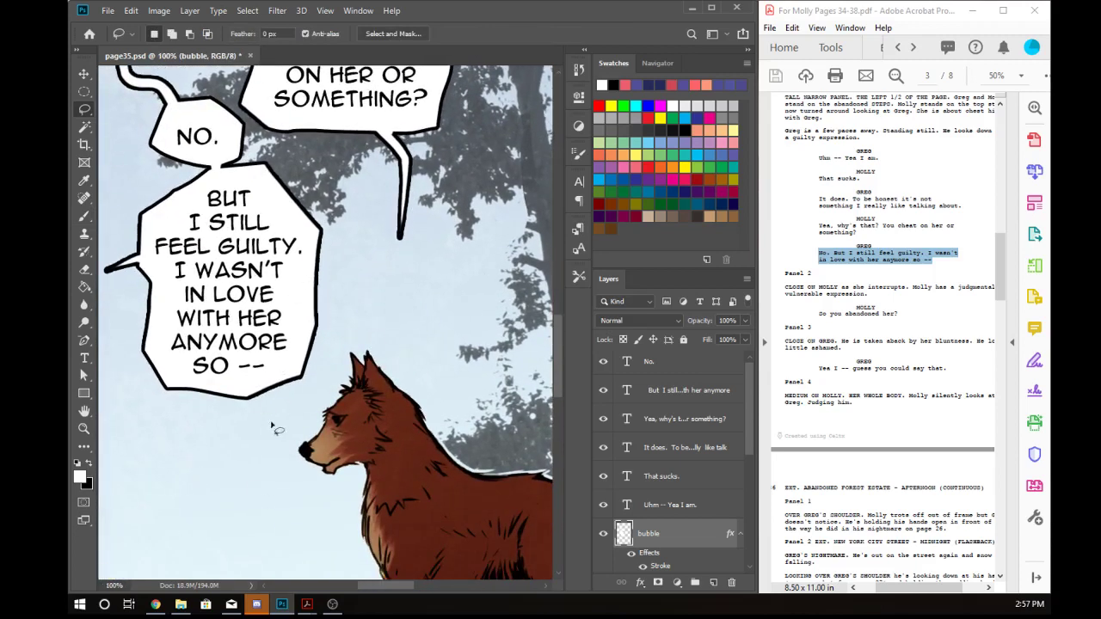
mouse_move(267, 374)
left_mouse_down()
mouse_move(285, 422)
mouse_move(267, 377)
left_mouse_up()
key("alt+BackSpace")
key("ctrl+z")
- Try a straight-edged tail under the "But I still feel guilty" bubble with the Polygonal Lasso and white fill, and undo it
right_click(85, 109)
left_click(138, 122)
left_click(256, 389)
left_click(290, 424)
double_click(271, 374)
key("alt+BackSpace")
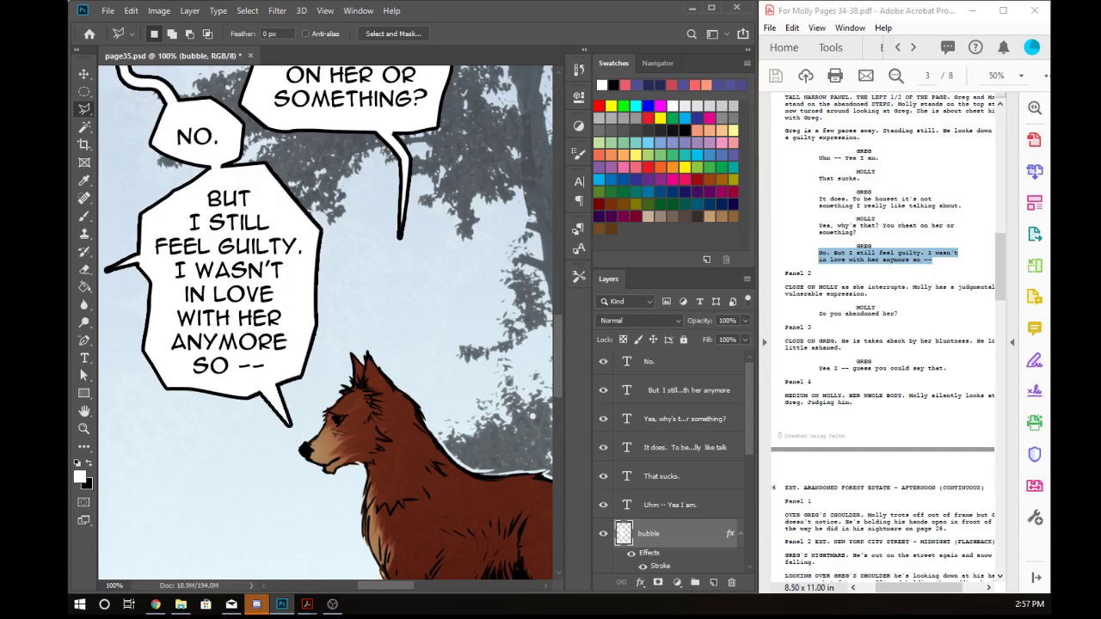
key("ctrl+z")
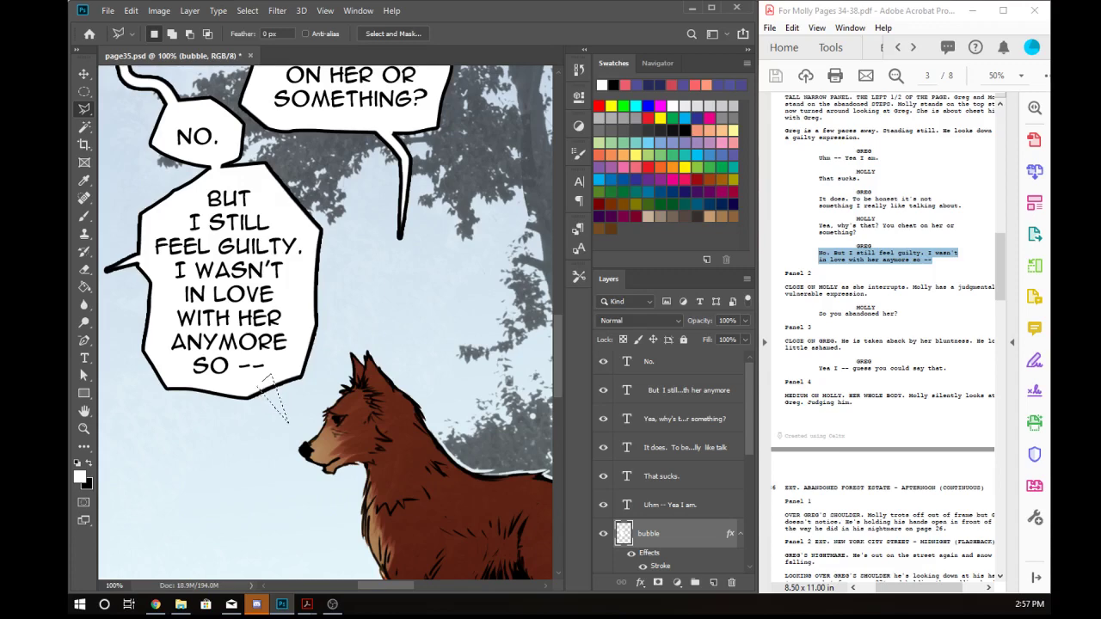
- Try the 46 px textured brush along the lower edge of the "But I still feel guilty" bubble
left_click_drag(270, 214, 322, 297)
key("b")
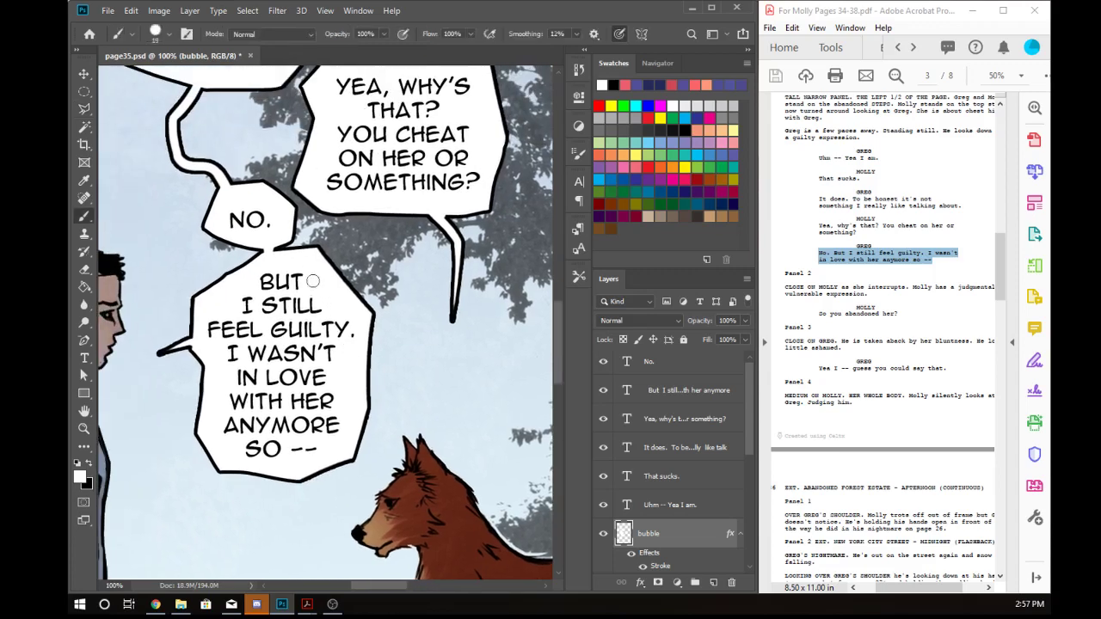
right_click(337, 402)
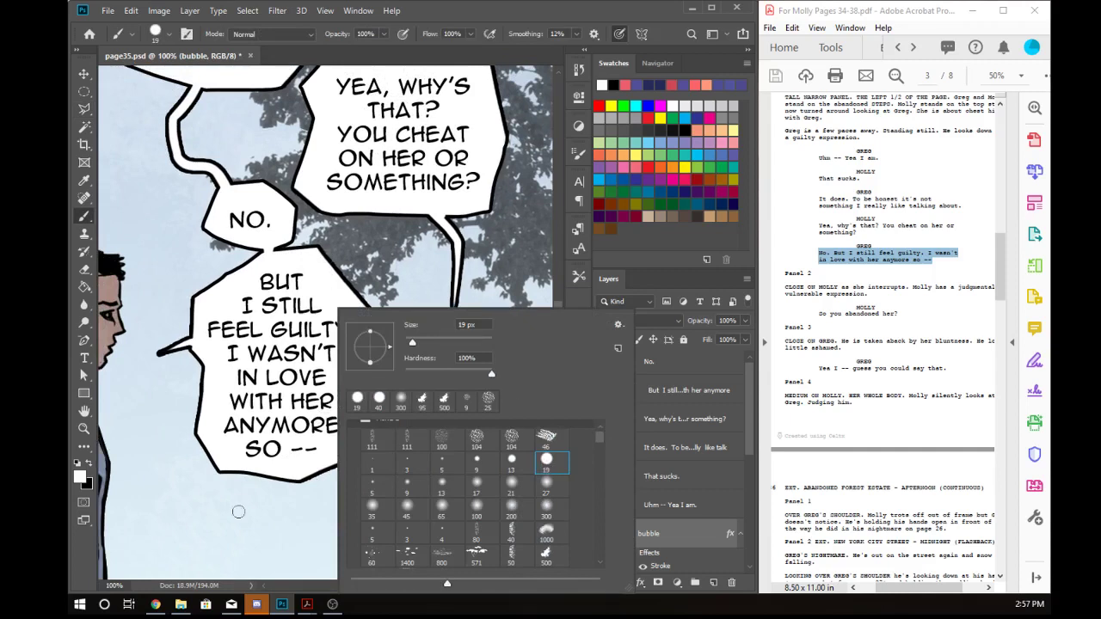
left_click(545, 440)
mouse_move(253, 460)
left_mouse_down()
mouse_move(255, 515)
mouse_move(269, 519)
mouse_move(312, 465)
left_mouse_up()
left_click(259, 549)
- Try rough strokes around the "But I still feel guilty" bubble with the 500 splatter brush resized to 108 px, undoing each one
right_click(323, 512)
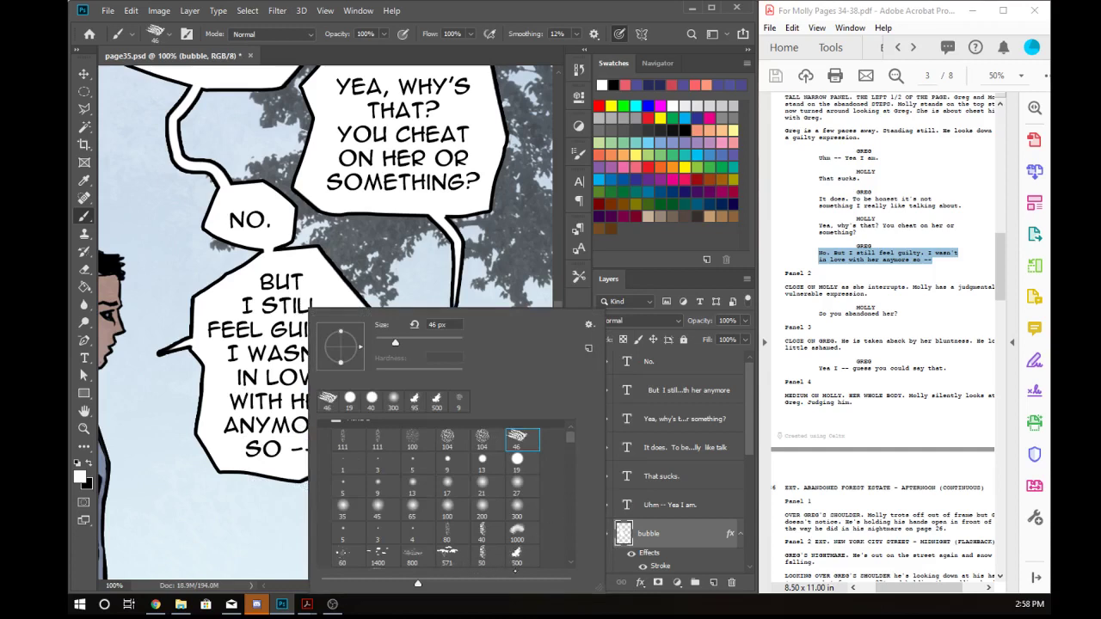
left_click(516, 556)
left_click(421, 341)
left_click_drag(266, 505, 245, 551)
key("ctrl+z")
mouse_move(285, 495)
left_mouse_down()
mouse_move(329, 487)
mouse_move(370, 445)
left_mouse_up()
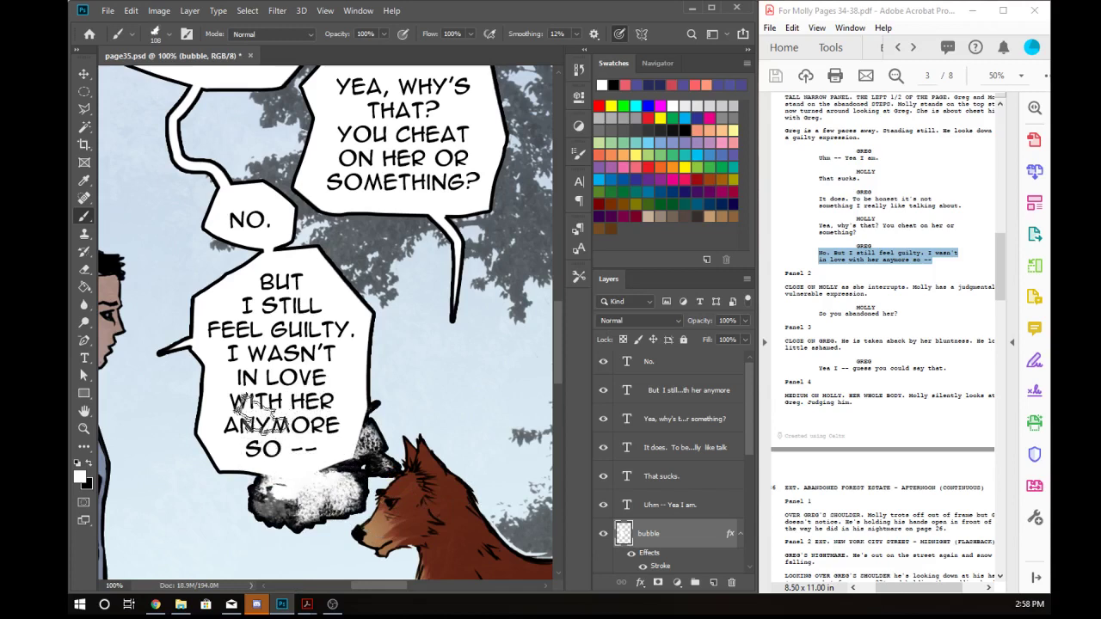
key("ctrl+z")
mouse_move(274, 493)
left_mouse_down()
mouse_move(233, 460)
mouse_move(194, 384)
left_mouse_up()
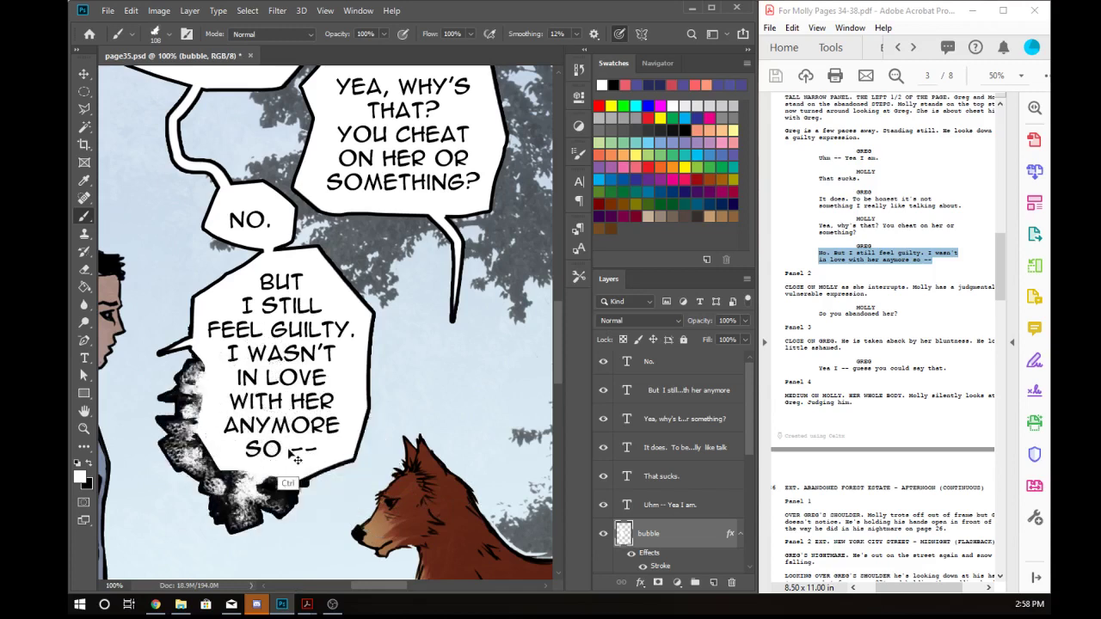
key("ctrl+z")
- Try a stroke under the "But I still feel guilty" bubble with the 19 px round brush at 40% hardness, and undo it
right_click(373, 399)
left_click(578, 463)
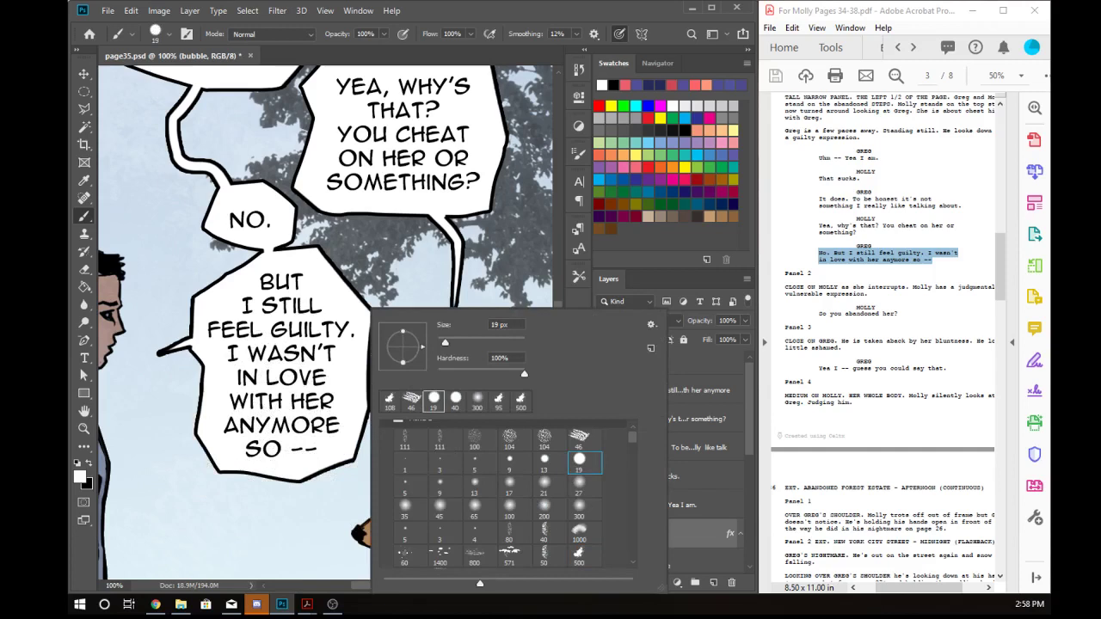
left_click(472, 374)
mouse_move(226, 471)
left_mouse_down()
mouse_move(227, 500)
mouse_move(331, 493)
left_mouse_up()
key("ctrl+z")
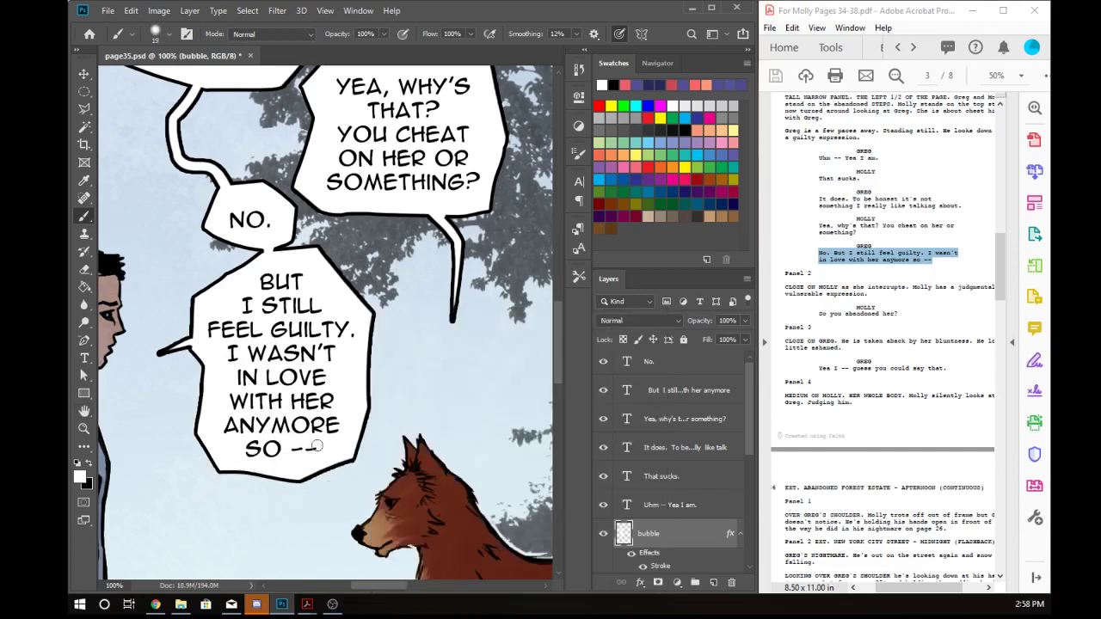
right_click(316, 445)
left_click(232, 449)
right_click(308, 438)
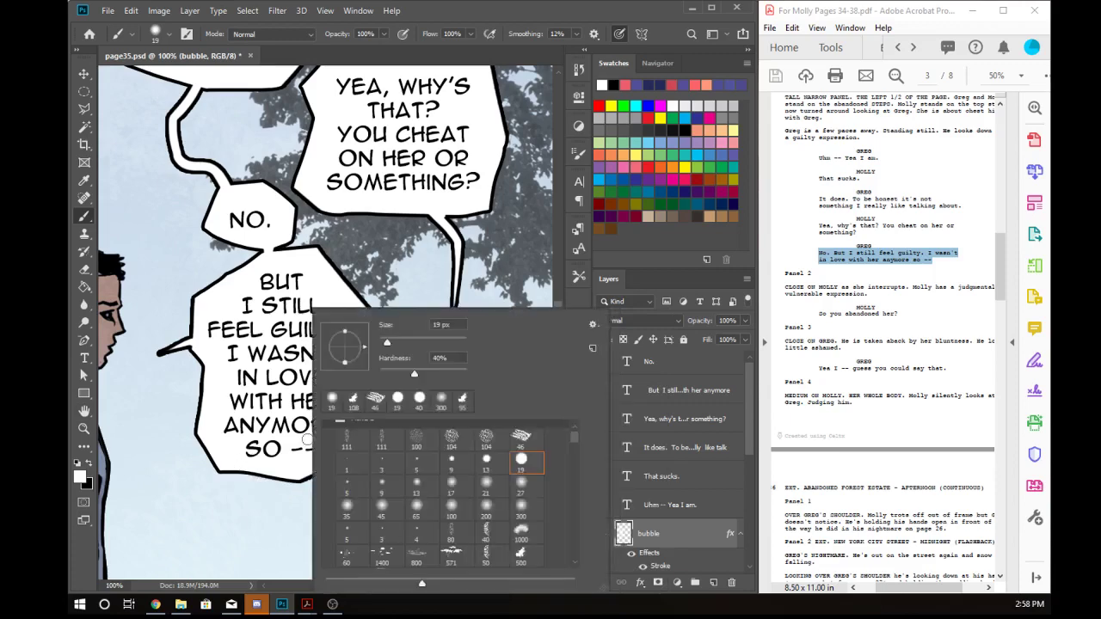
left_click(445, 12)
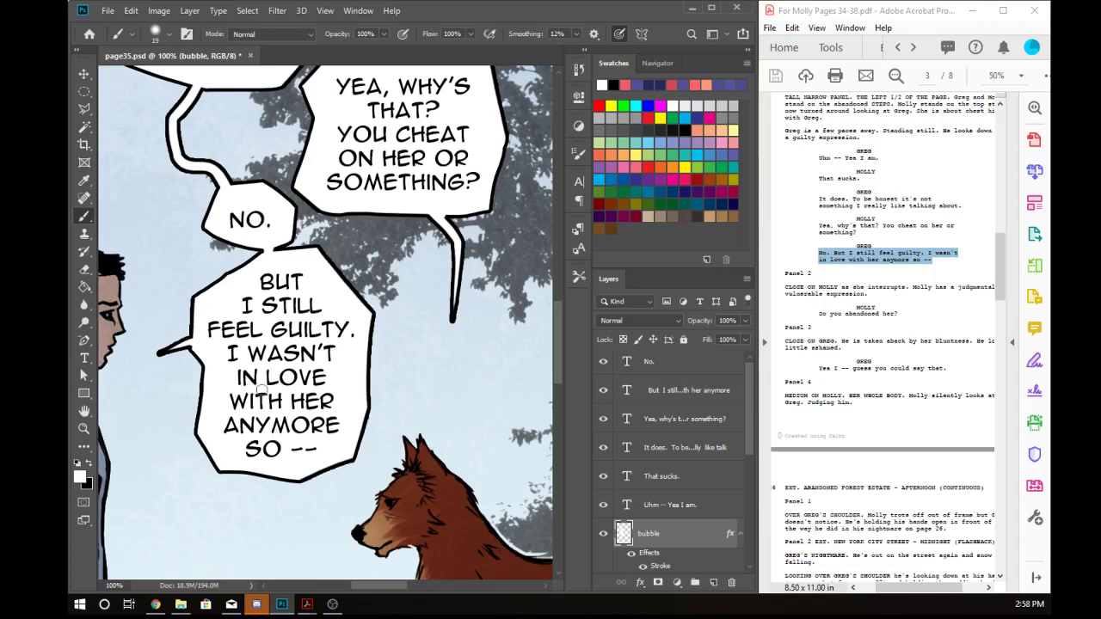
- Try Arial Regular on the whole "But I still feel guilty" text, and undo the font change
key("t")
left_click(295, 422)
key("ctrl+a")
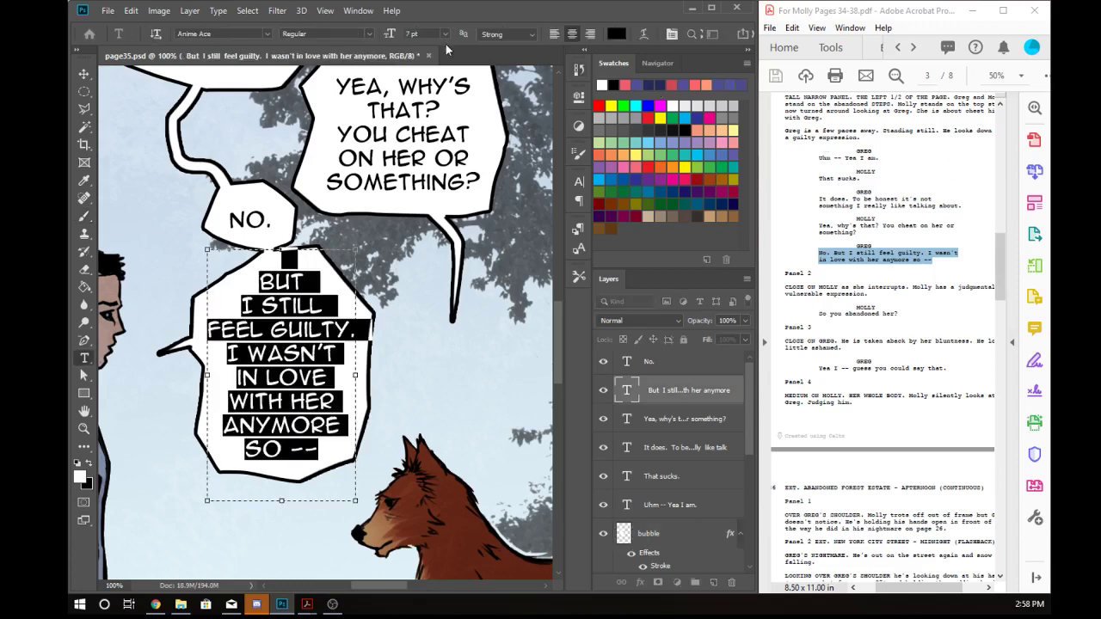
type("arial")
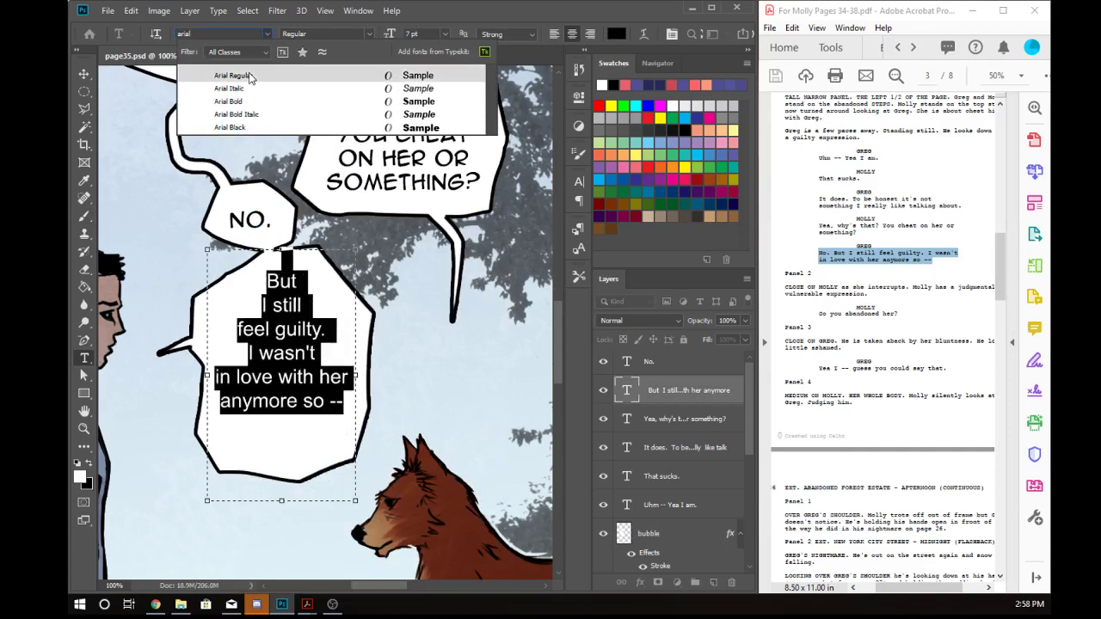
left_click(251, 75)
left_click(278, 438)
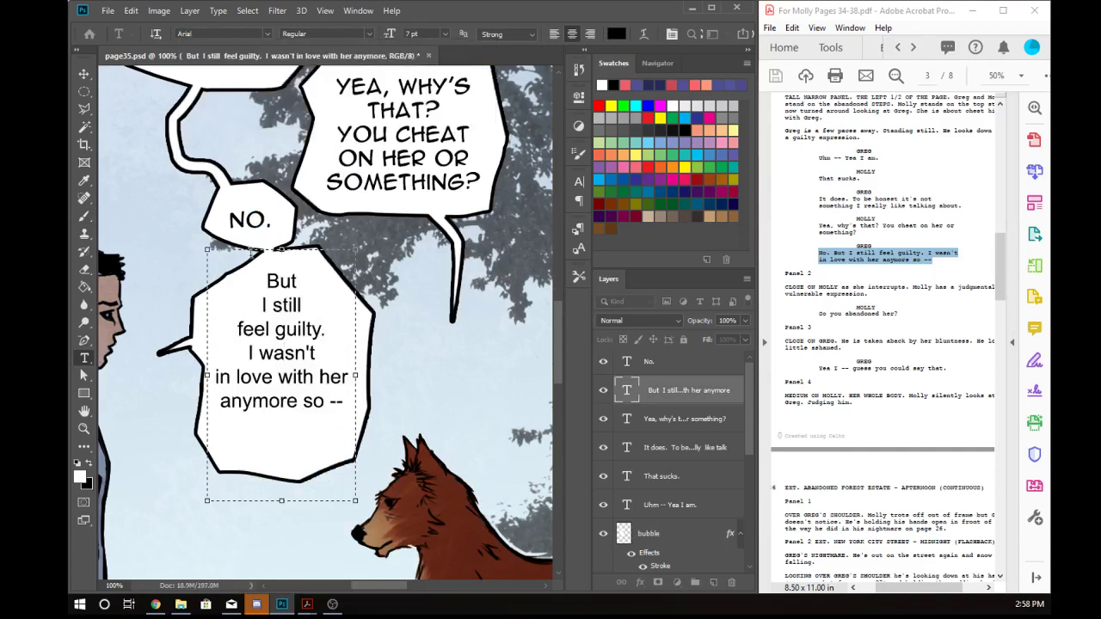
key("ctrl+Return")
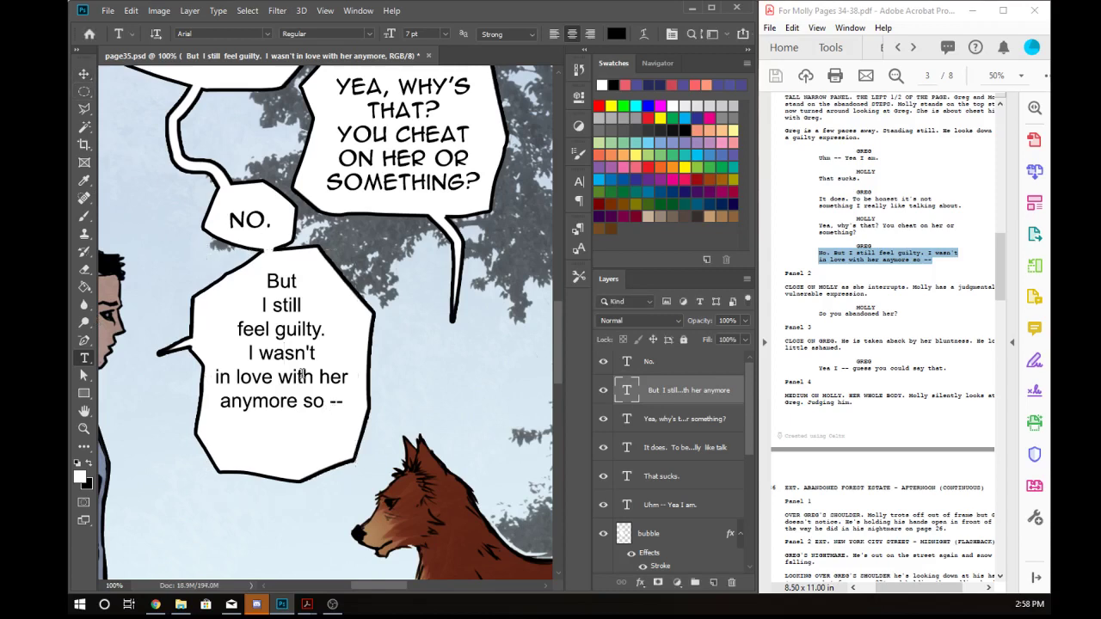
key("ctrl+z")
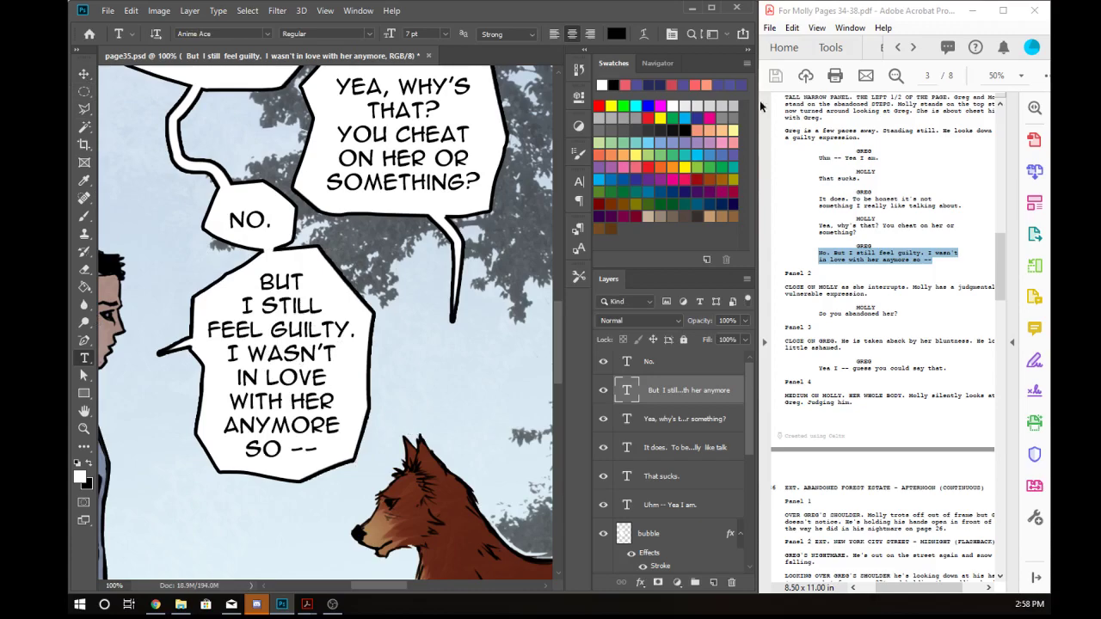
left_click(84, 73)
left_click(431, 253, "ctrl+alt")
left_click_drag(424, 252, 355, 329)
left_click(355, 329, "ctrl+alt")
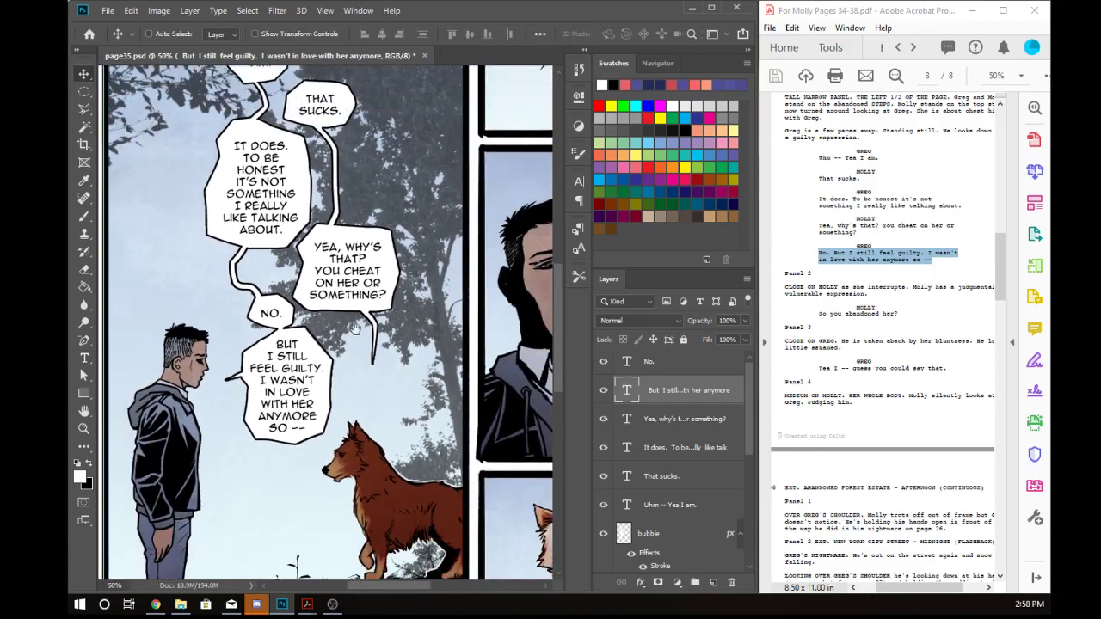
- Show the glow layer beneath the lettering so the tall panel displays its warm color tint
left_click_drag(307, 235, 290, 285)
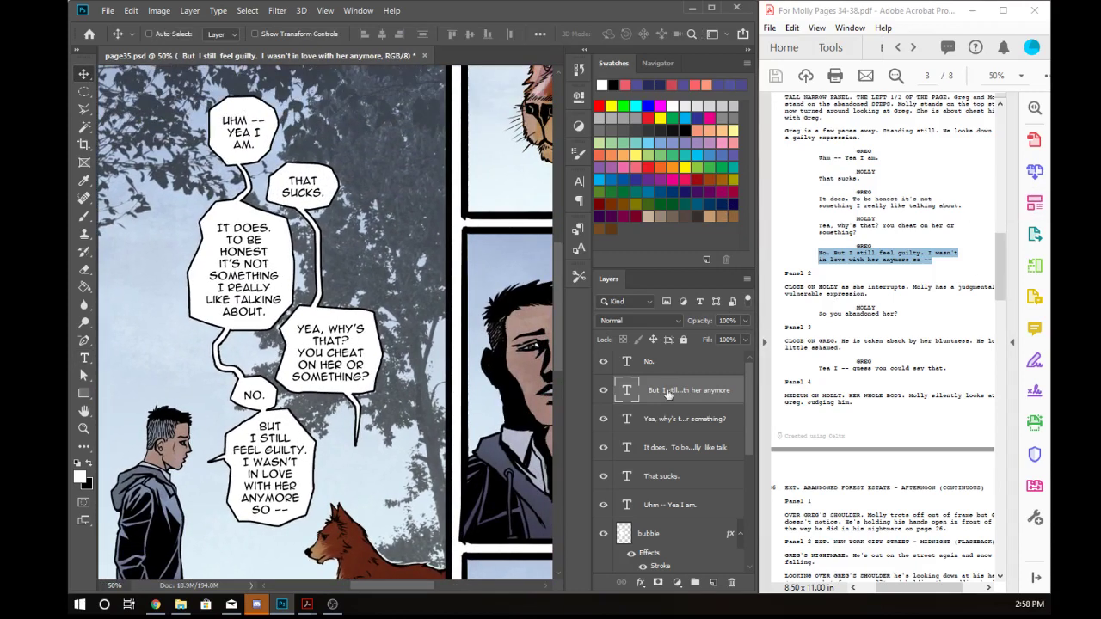
scroll(662, 438, "down", 3)
left_click(605, 502)
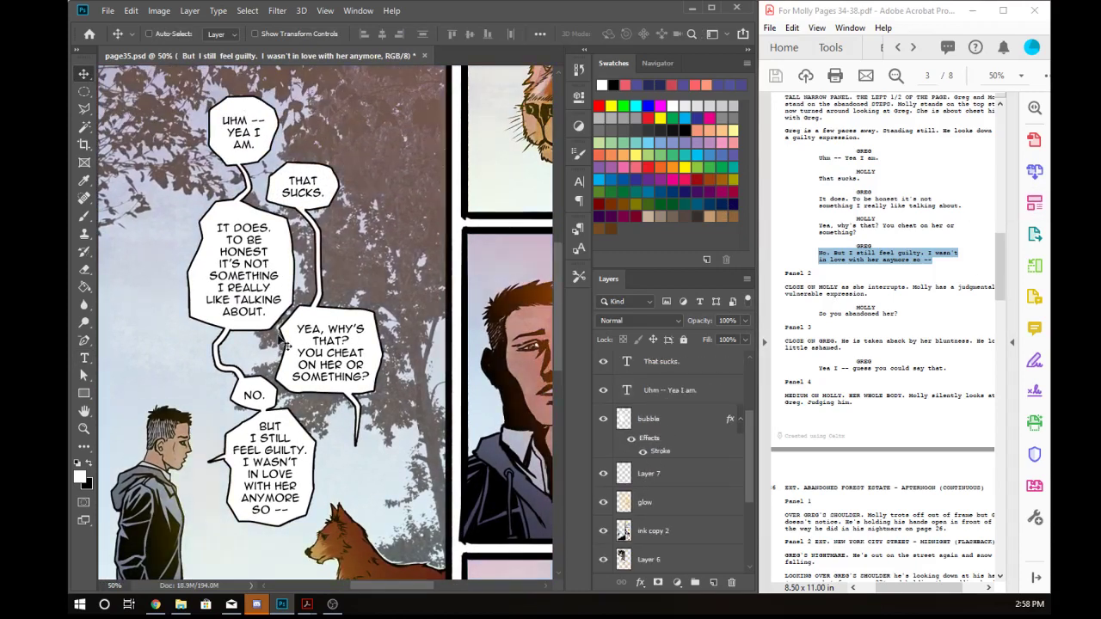
left_click(294, 397, "ctrl+alt")
left_click_drag(329, 508, 341, 346)
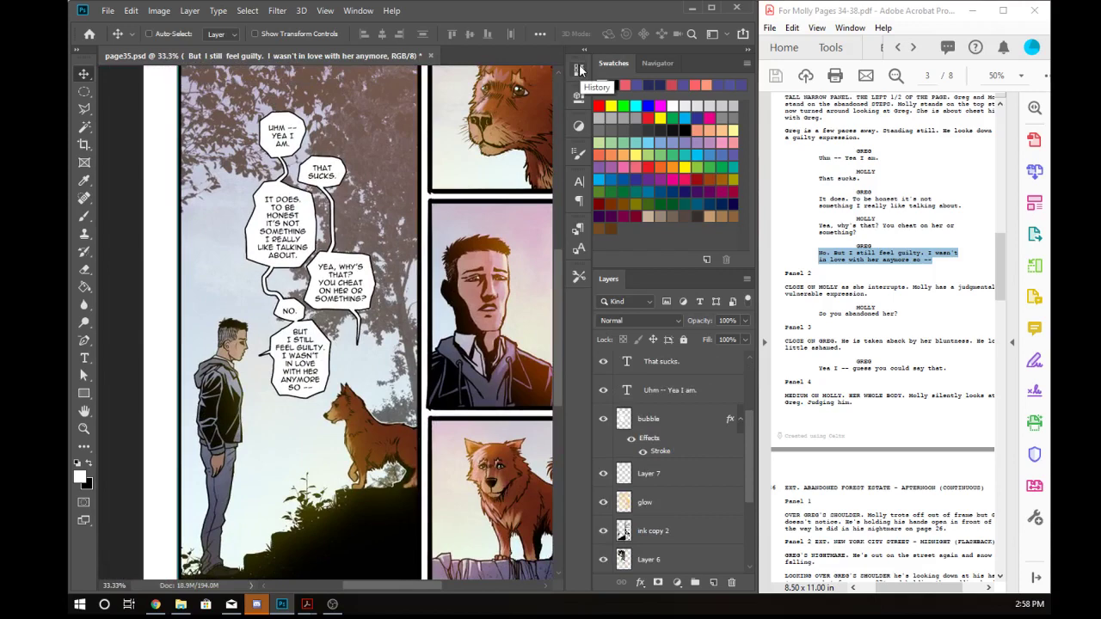
- Restore the page35.psd opening snapshot from the document history and inspect its lettering in the tall panel
left_click(579, 66)
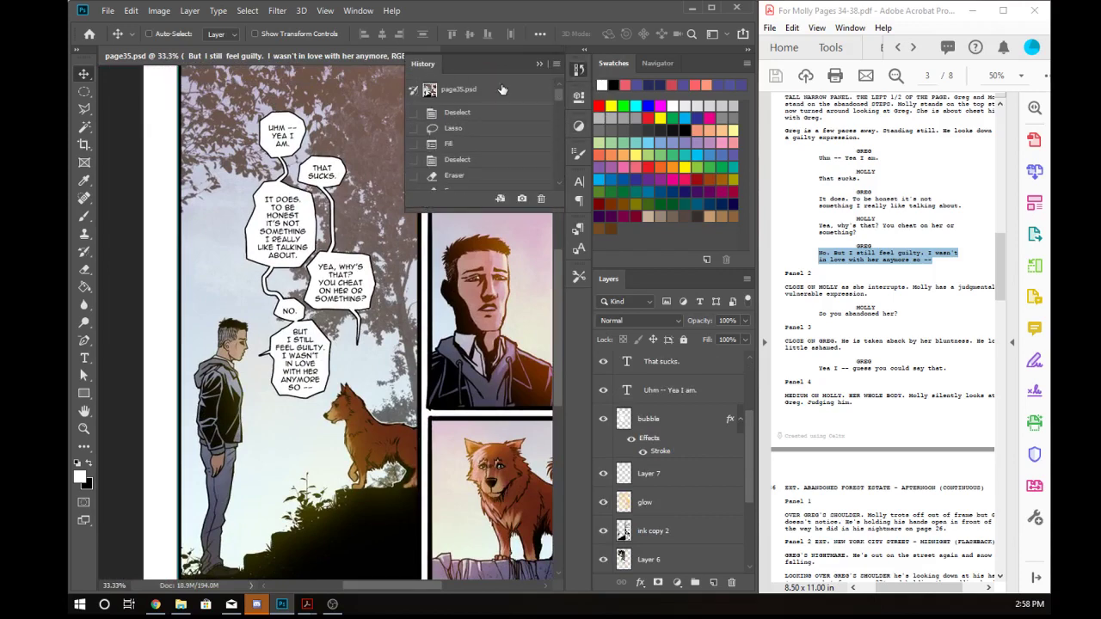
left_click(502, 89)
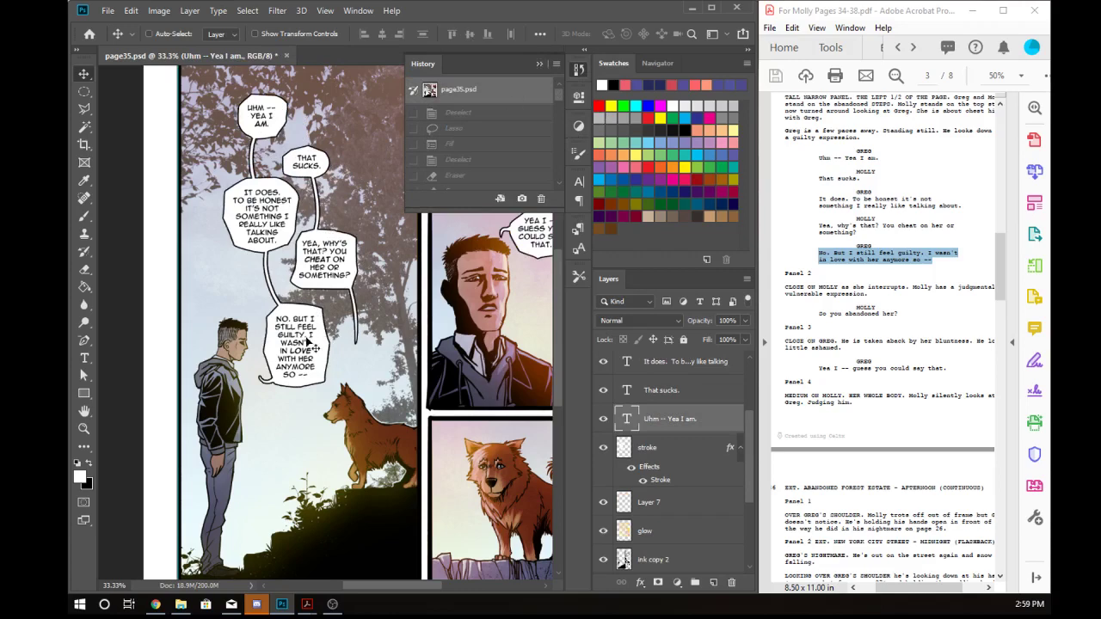
left_click(538, 64)
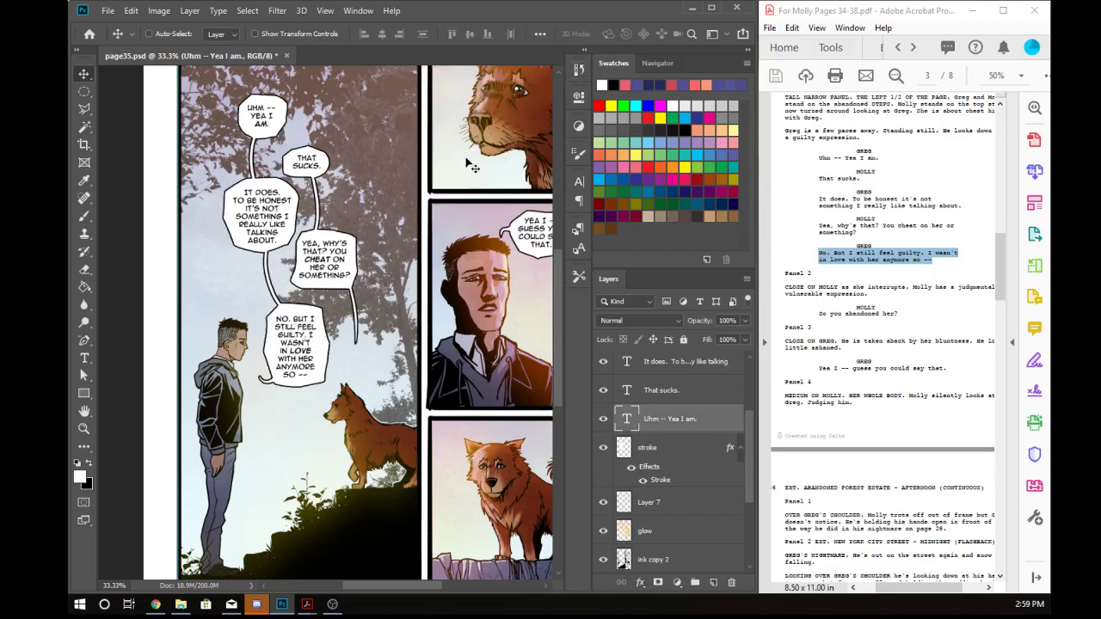
scroll(317, 256, "up", 1)
left_click_drag(316, 255, 315, 392)
left_click_drag(345, 305, 344, 295)
scroll(370, 342, "down", 3)
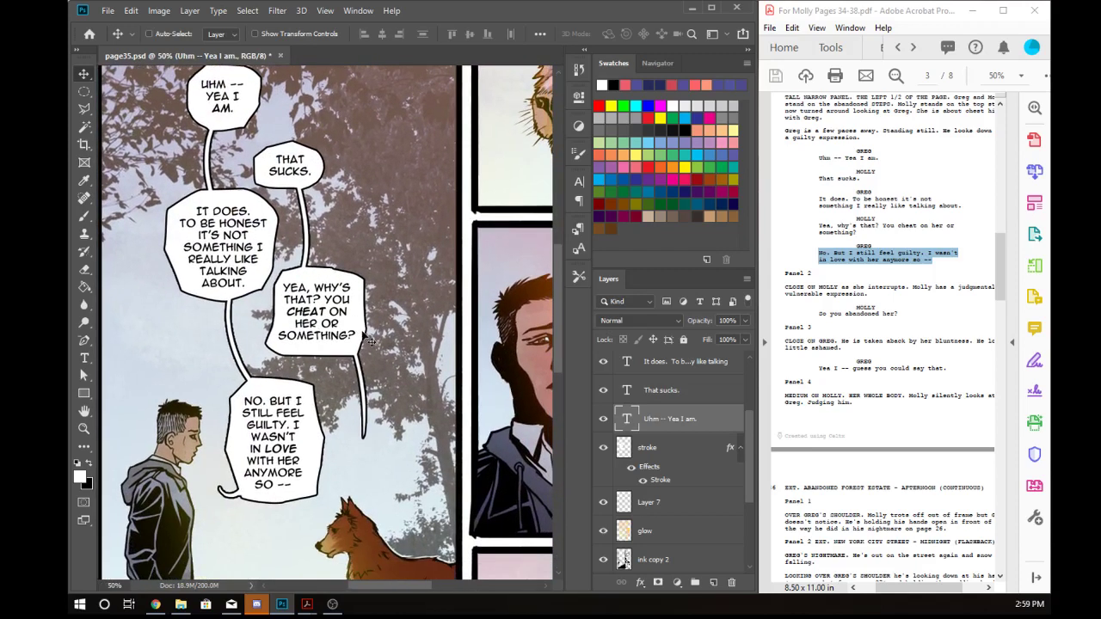